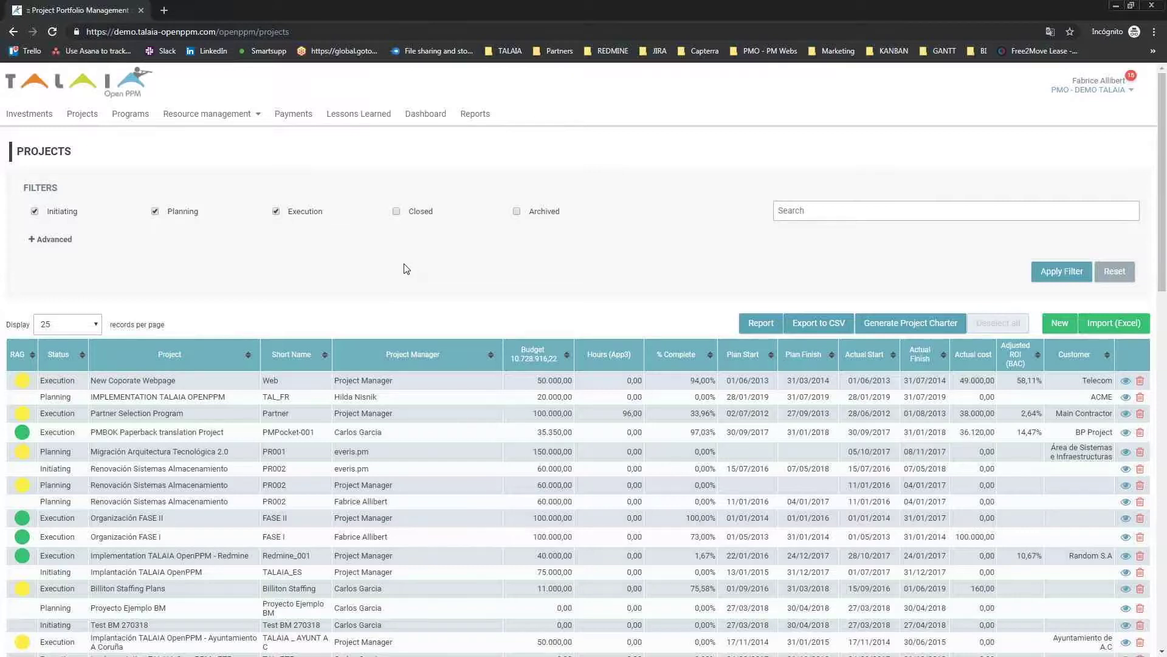
- Filter the project list to Execution projects only by excluding the Initiating and Planning statuses
{"action": "scroll", "coordinate": [406, 268], "scroll_direction": "down", "scroll_amount": 1}
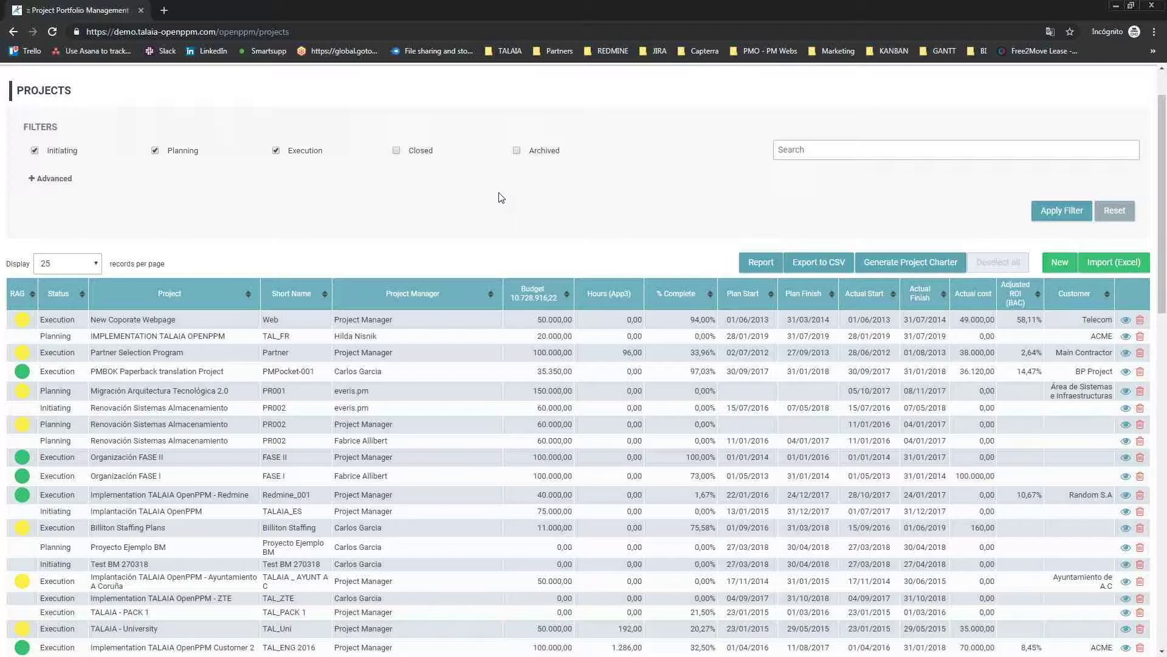
{"action": "scroll", "coordinate": [500, 197], "scroll_direction": "up", "scroll_amount": 1}
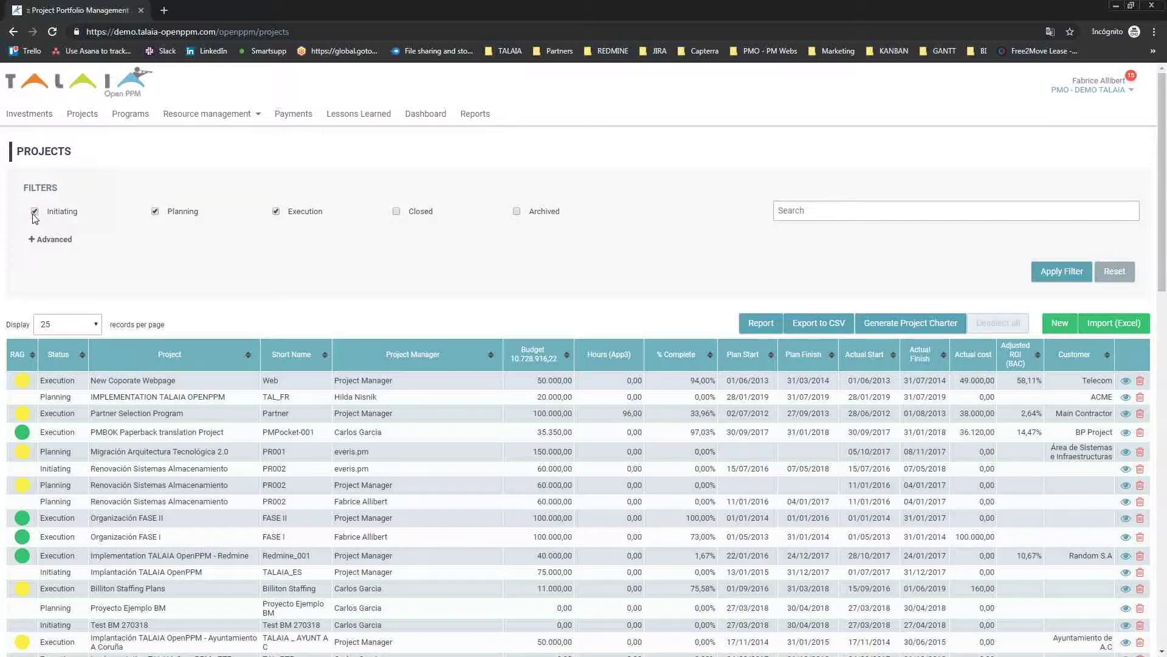
{"action": "left_click", "coordinate": [154, 213]}
{"action": "left_click", "coordinate": [36, 212]}
{"action": "left_click", "coordinate": [1061, 274]}
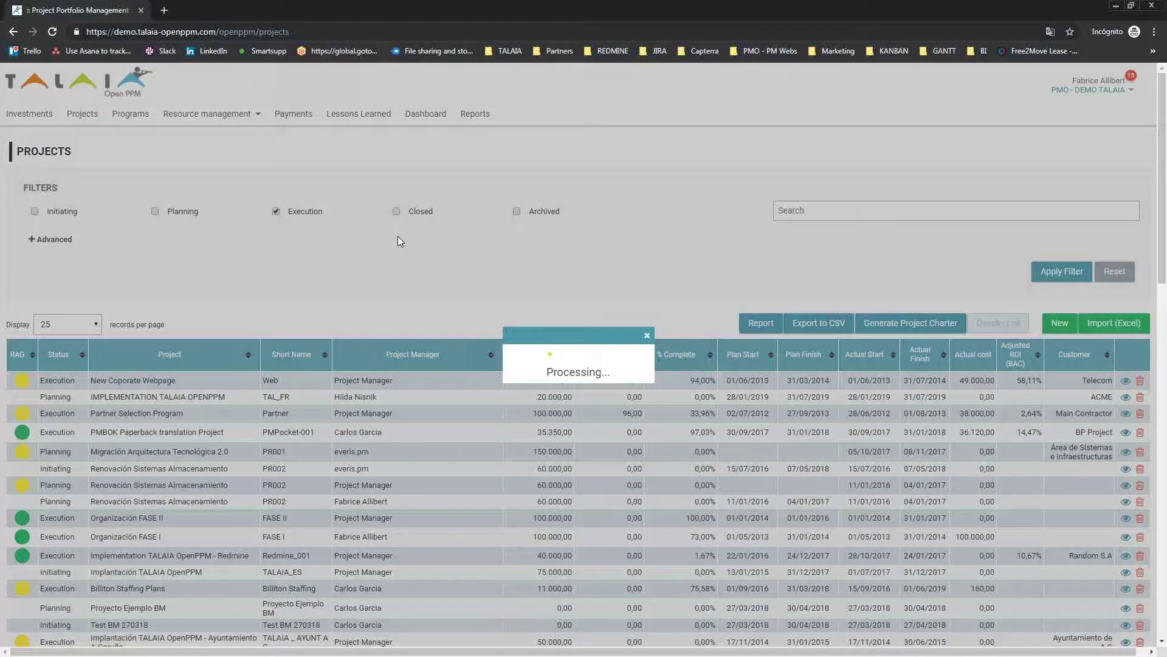
{"action": "scroll", "coordinate": [58, 449], "scroll_direction": "down", "scroll_amount": 7}
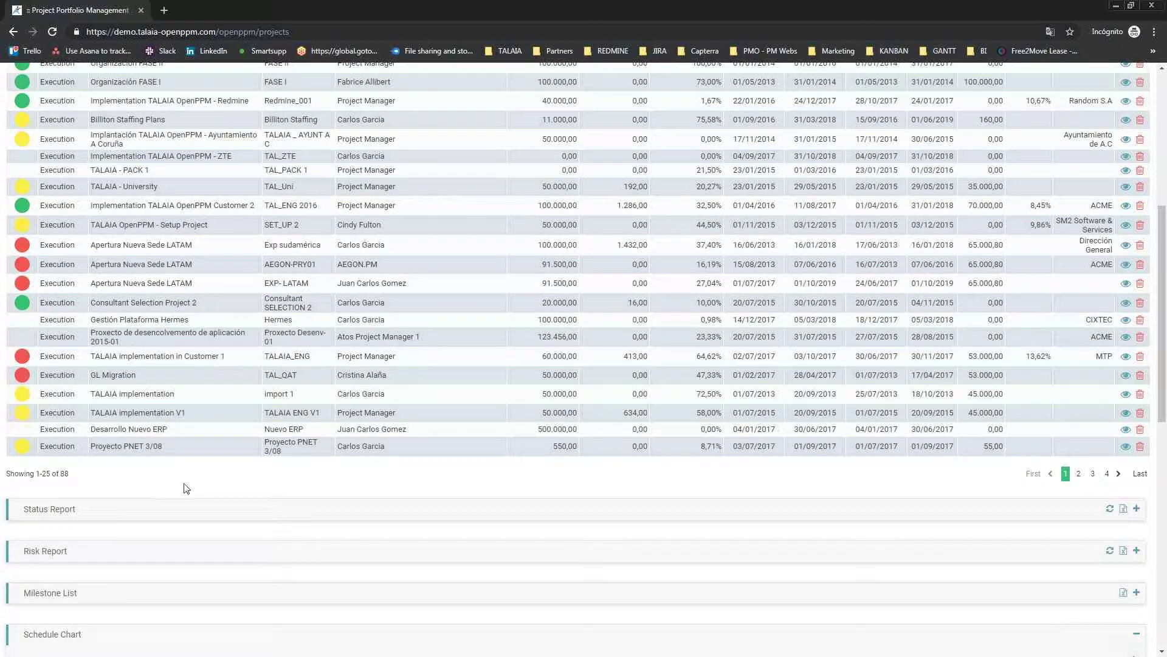
{"action": "scroll", "coordinate": [246, 498], "scroll_direction": "up", "scroll_amount": 1}
{"action": "scroll", "coordinate": [247, 500], "scroll_direction": "up", "scroll_amount": 5}
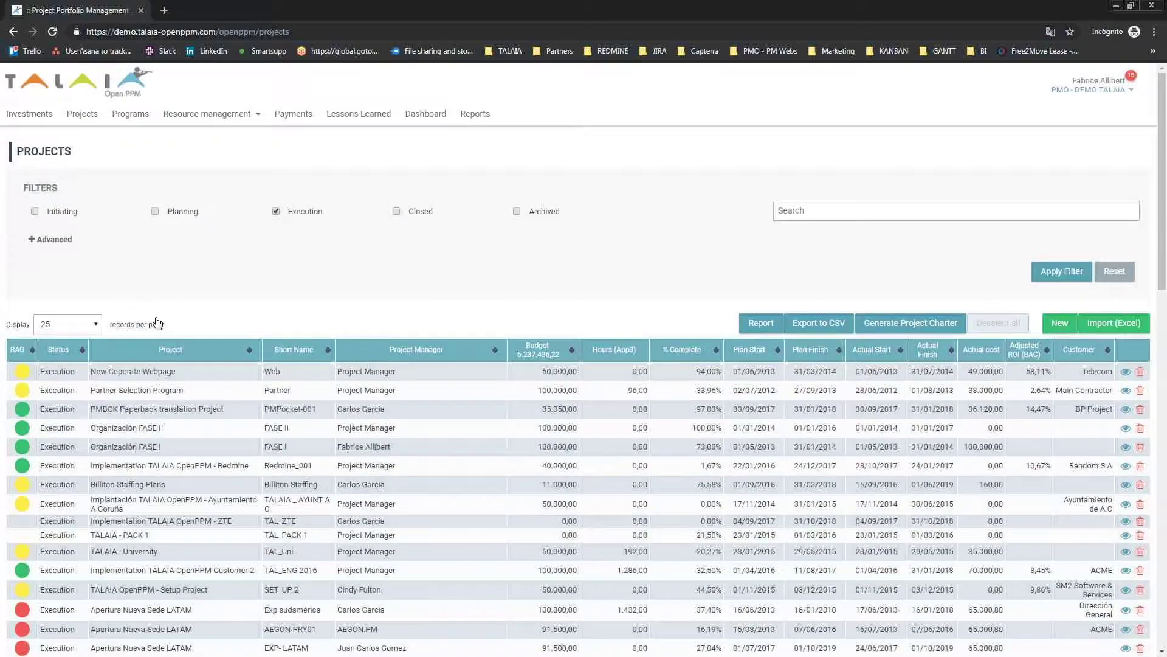
- Narrow the project list with the advanced filters to the Business Development program and apply the filter
{"action": "left_click", "coordinate": [121, 259]}
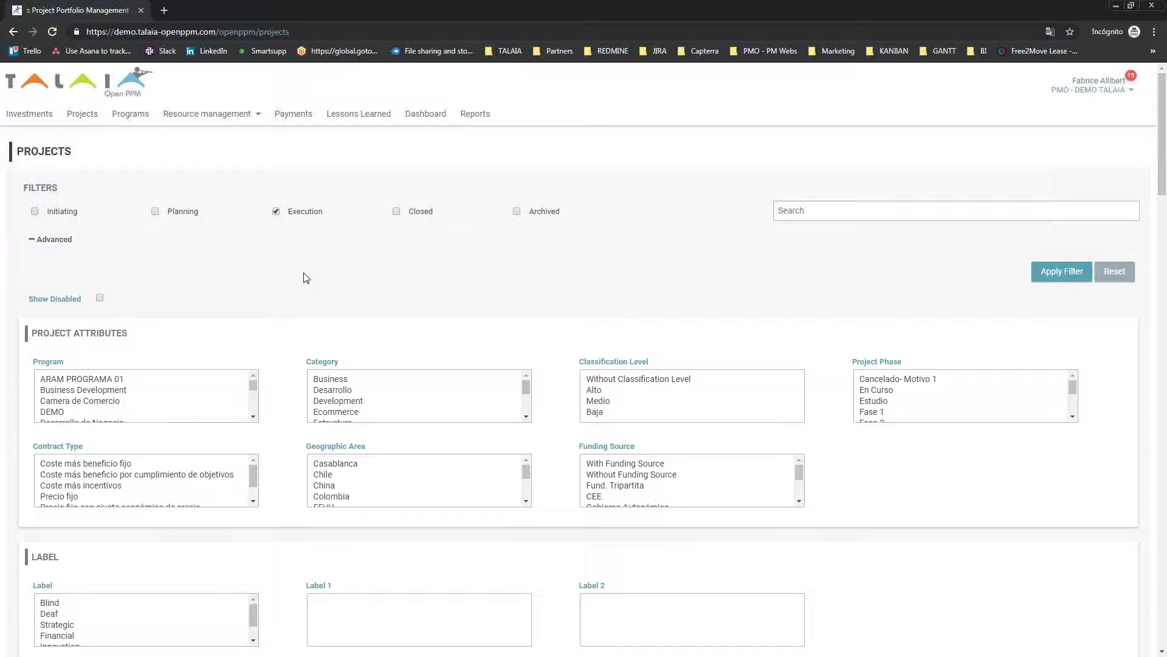
{"action": "scroll", "coordinate": [305, 279], "scroll_direction": "down", "scroll_amount": 2}
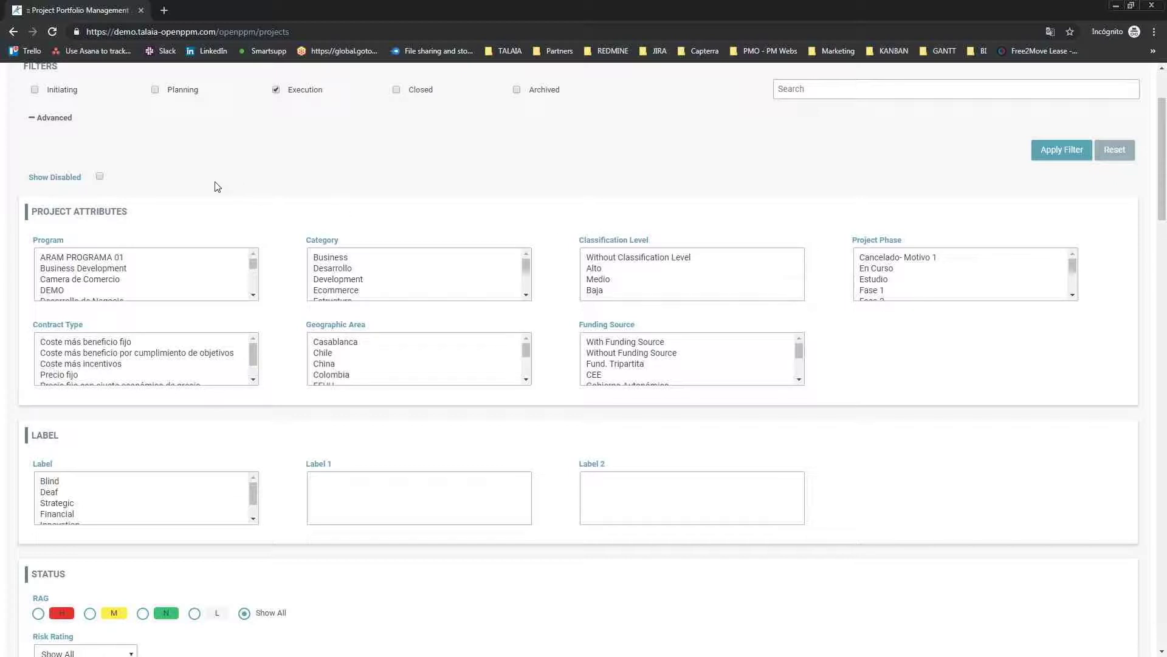
{"action": "left_click", "coordinate": [105, 269]}
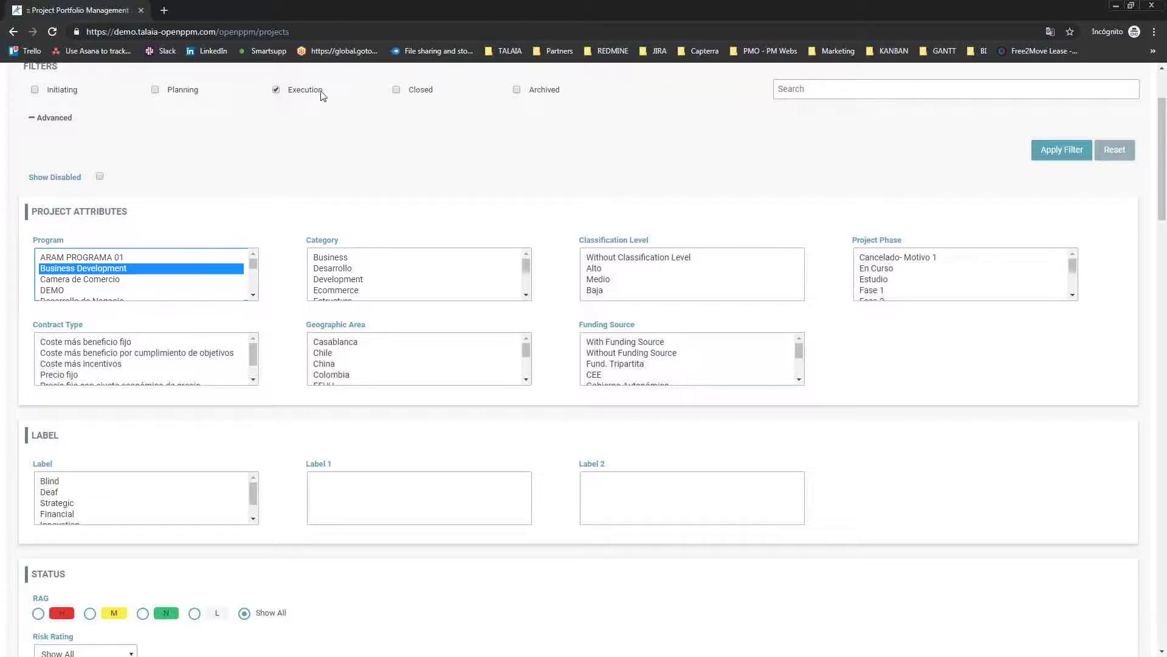
{"action": "left_click", "coordinate": [61, 119]}
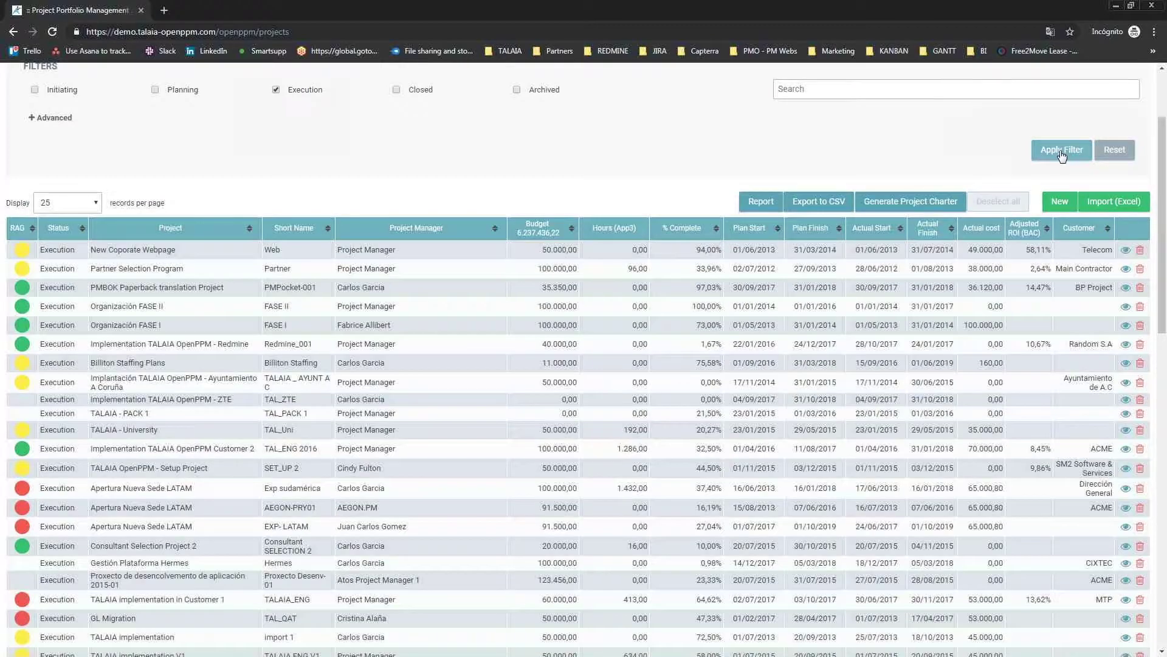
{"action": "left_click", "coordinate": [1062, 150]}
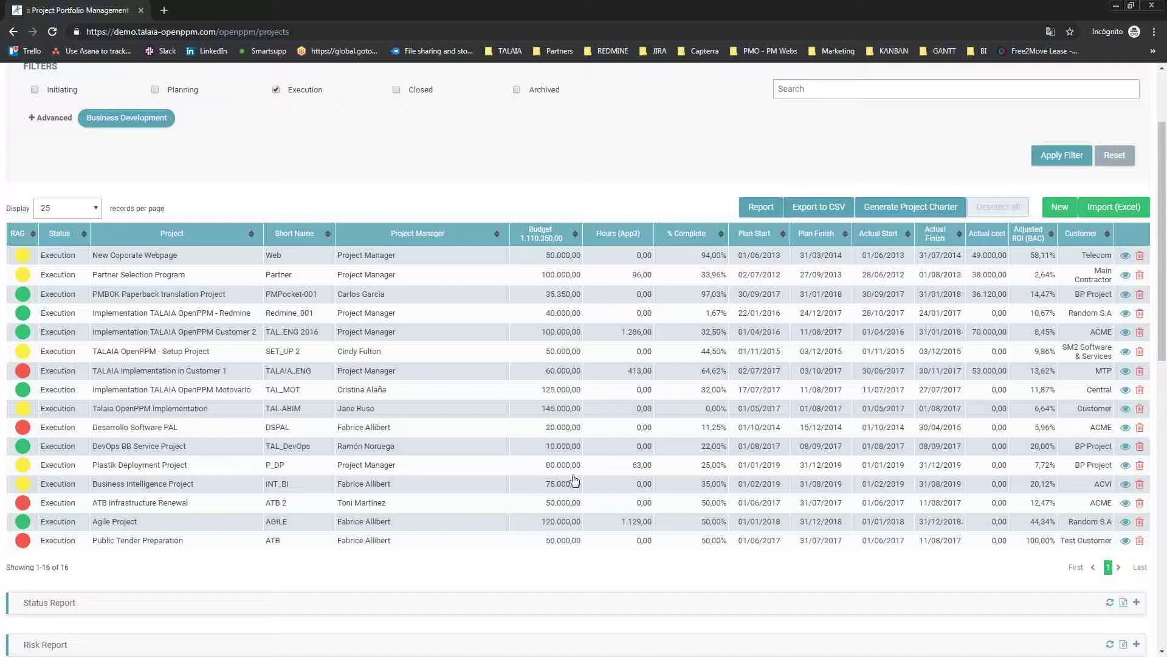
- Collapse the Schedule Chart section and review the Status Report of the filtered projects, leaving it collapsed
{"action": "scroll", "coordinate": [561, 463], "scroll_direction": "down", "scroll_amount": 3}
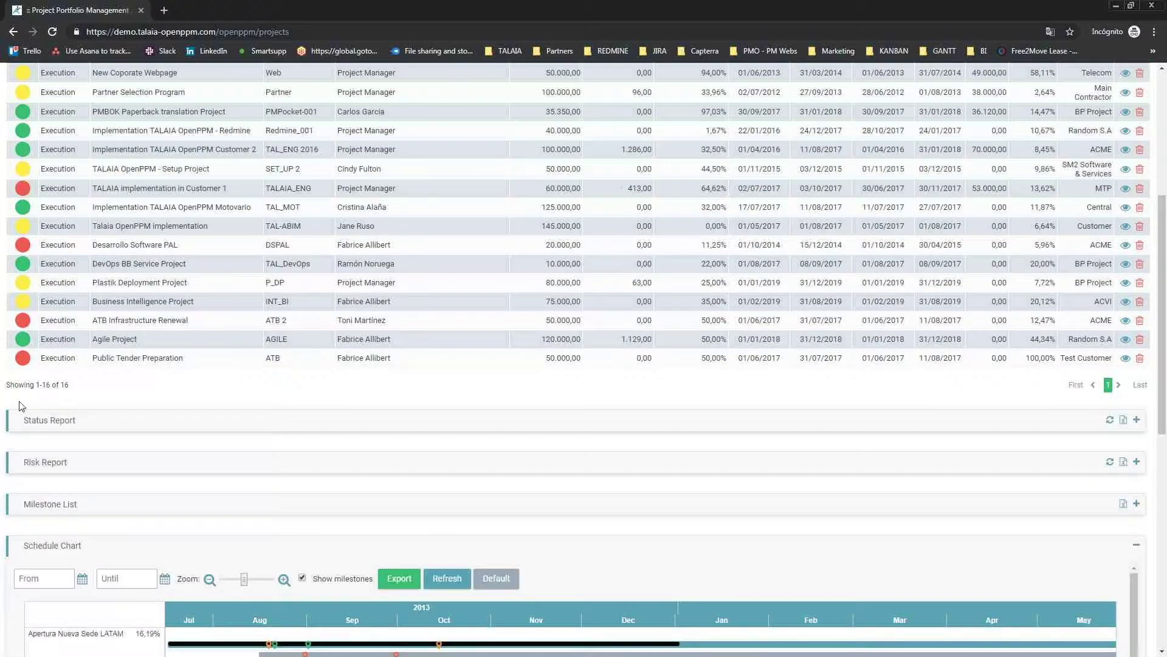
{"action": "left_click", "coordinate": [223, 548]}
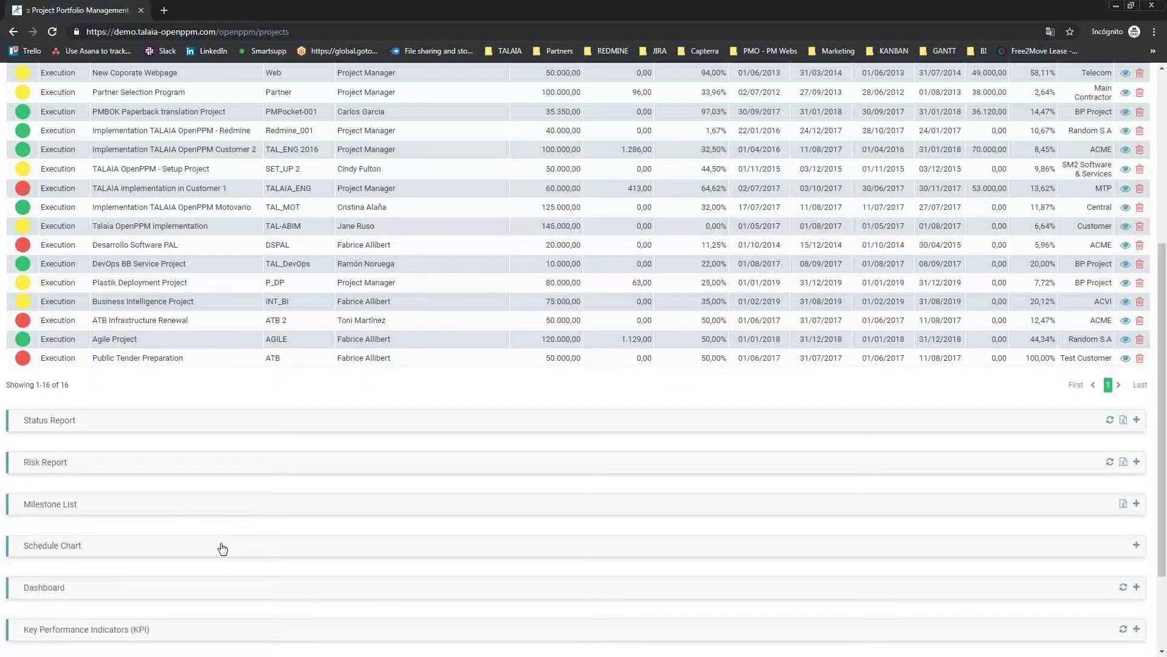
{"action": "left_click", "coordinate": [265, 420]}
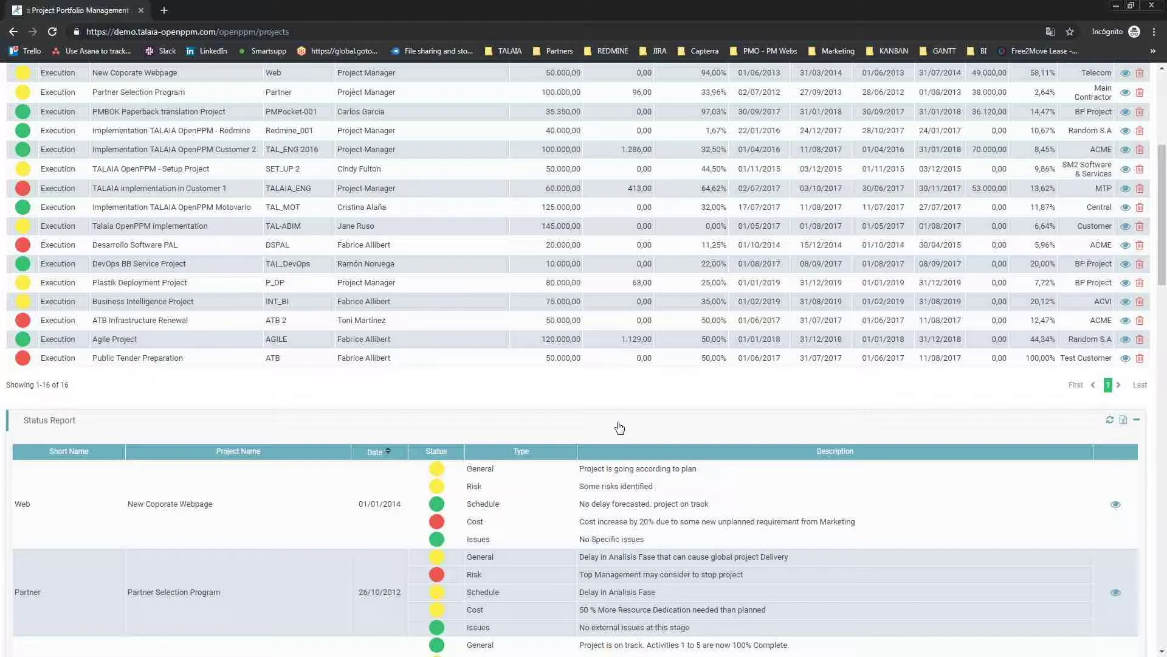
{"action": "scroll", "coordinate": [619, 428], "scroll_direction": "down", "scroll_amount": 7}
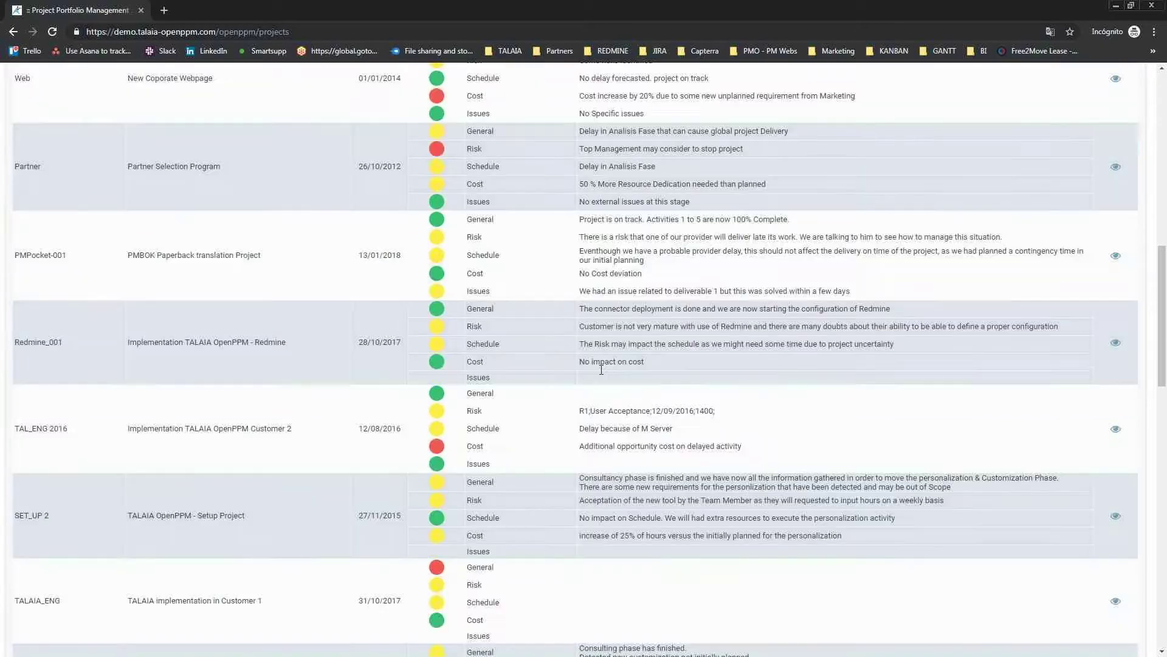
{"action": "scroll", "coordinate": [597, 367], "scroll_direction": "up", "scroll_amount": 5}
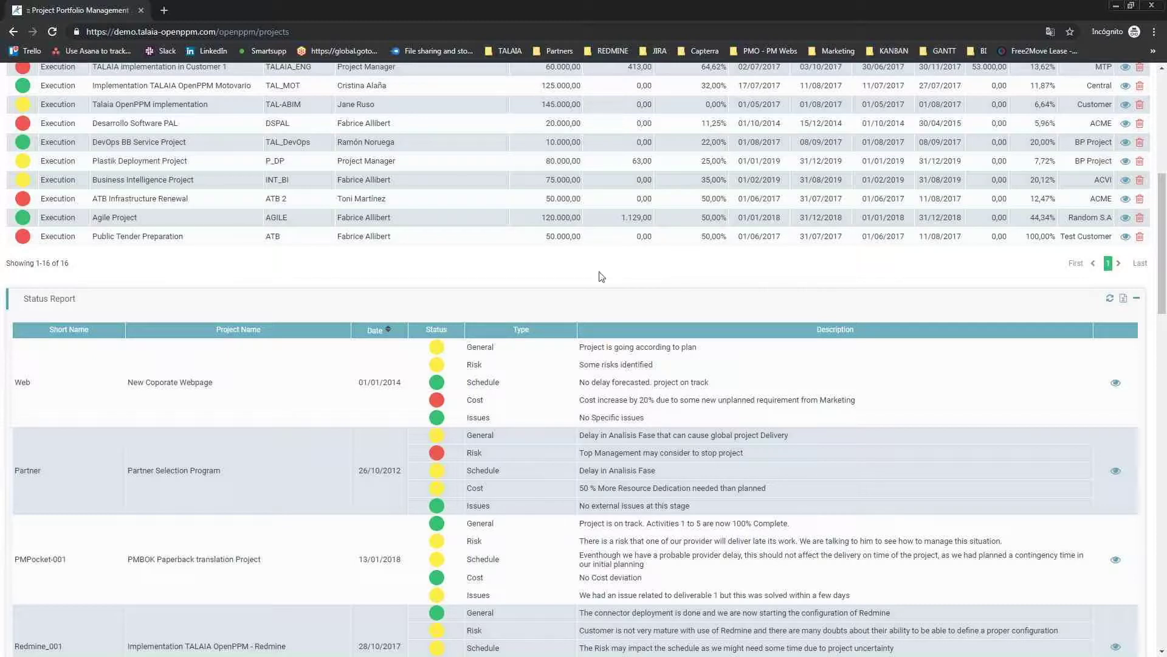
{"action": "left_click", "coordinate": [604, 296]}
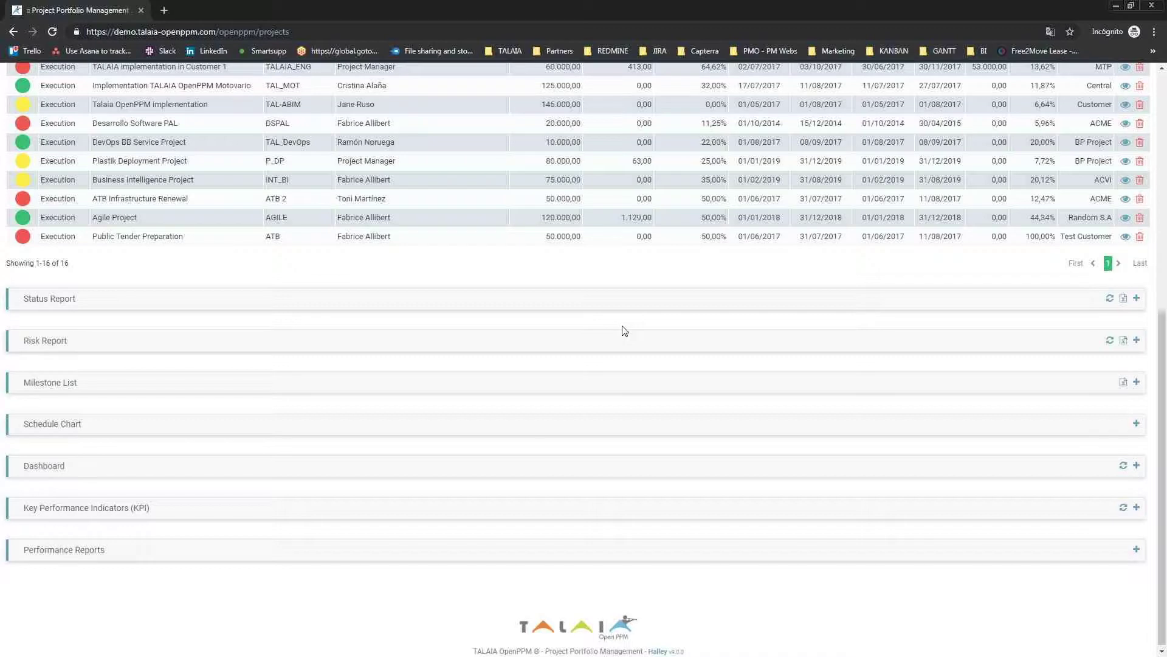
- Review the Risk Report of the filtered projects and collapse it again
{"action": "left_click", "coordinate": [598, 348]}
{"action": "scroll", "coordinate": [627, 345], "scroll_direction": "down", "scroll_amount": 3}
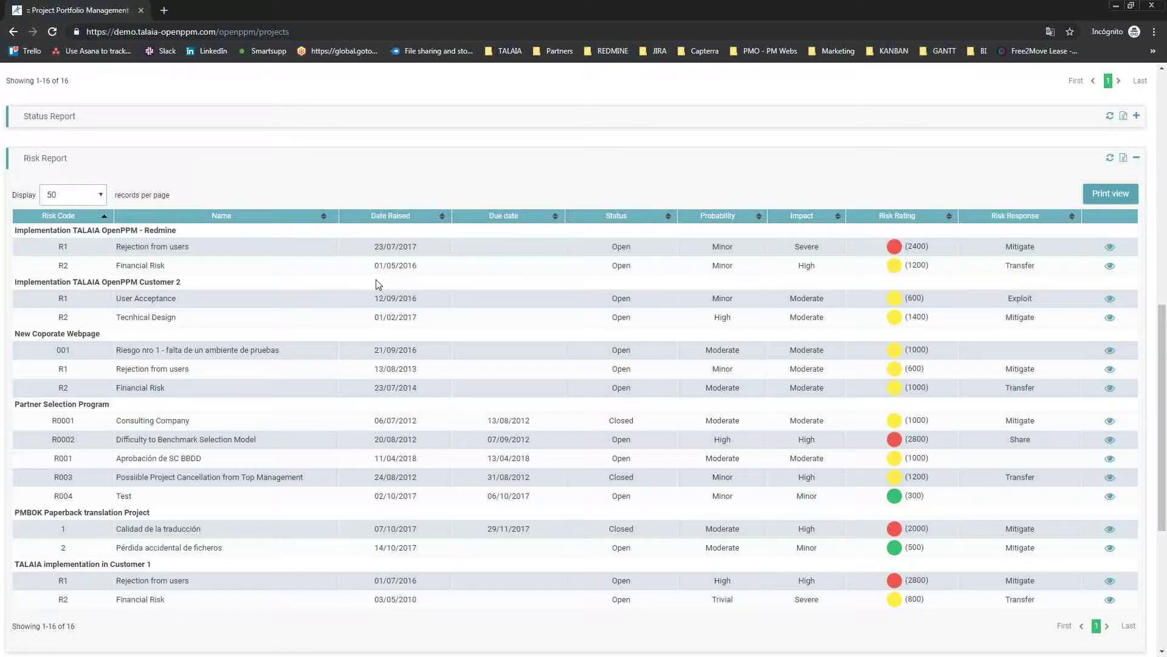
{"action": "left_click", "coordinate": [459, 166]}
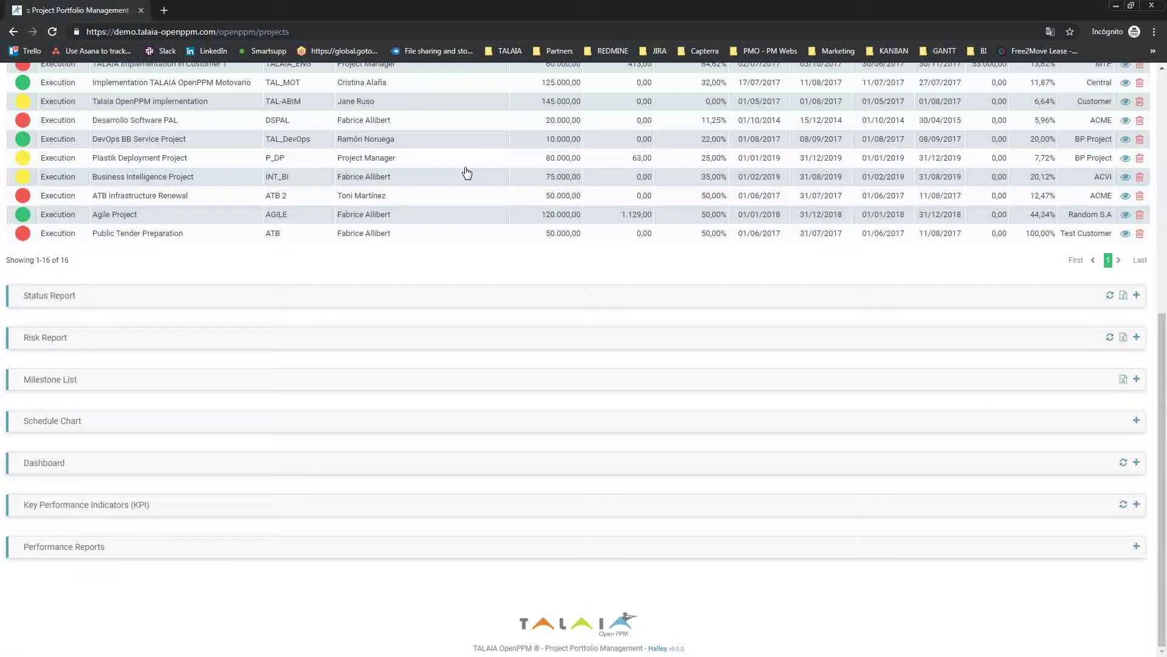
- Search the Milestone List for Invoicing milestones dated from 01/01/2019 until 31/07/2019
{"action": "left_click", "coordinate": [434, 390]}
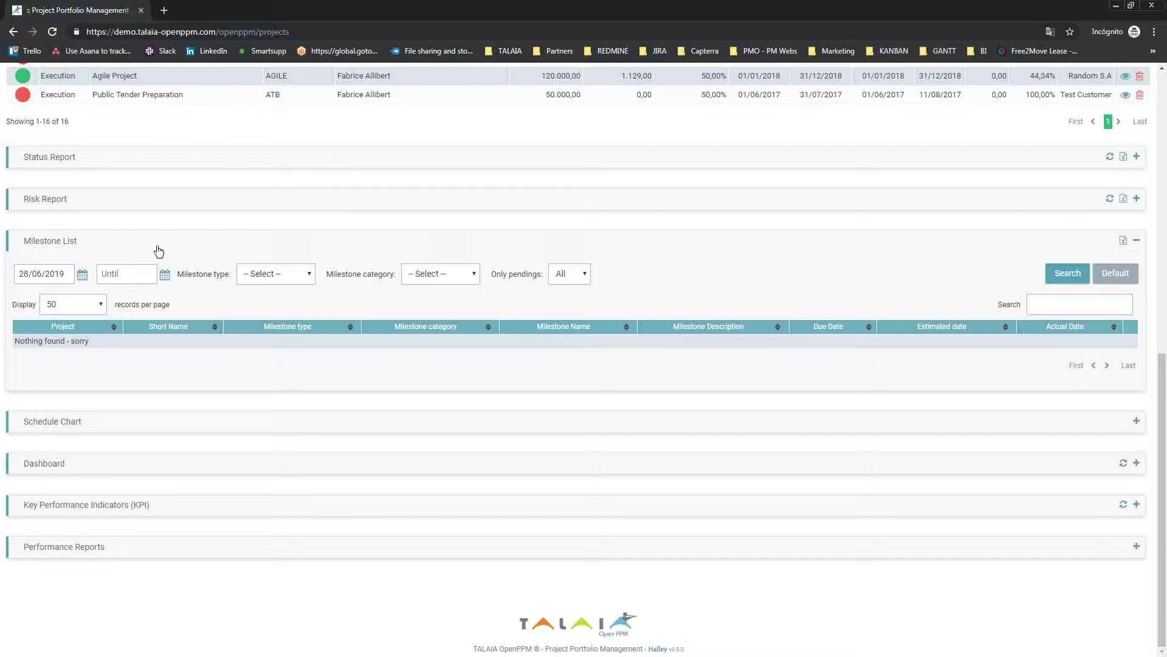
{"action": "left_click", "coordinate": [82, 274]}
{"action": "left_click", "coordinate": [73, 295]}
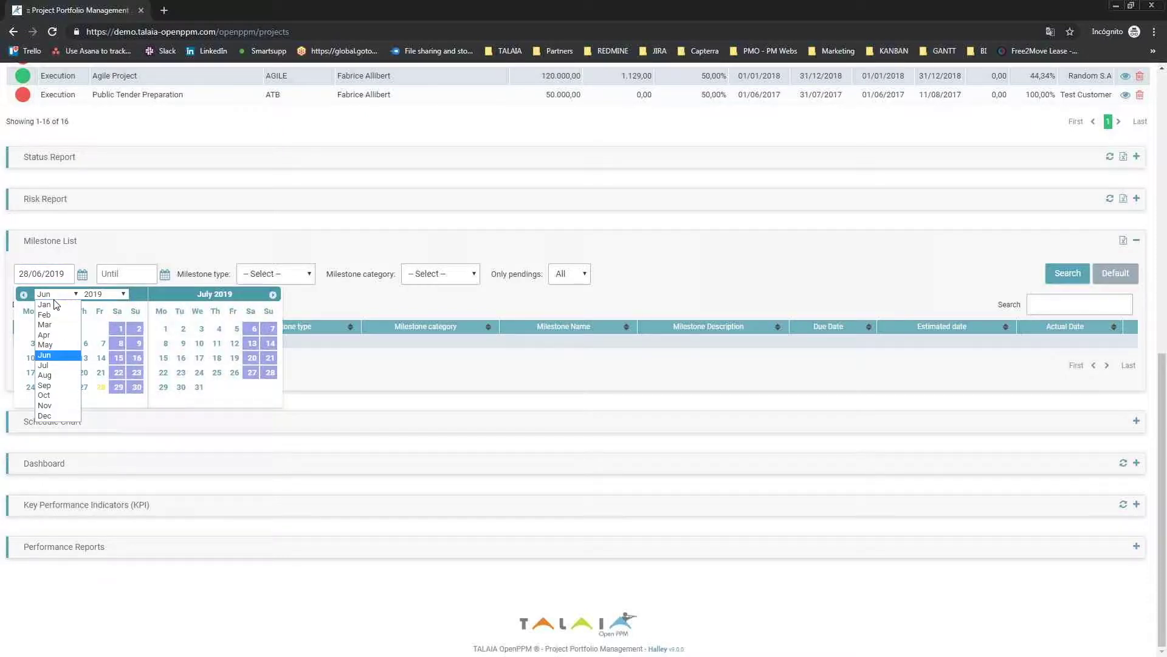
{"action": "left_click", "coordinate": [58, 310]}
{"action": "left_click", "coordinate": [50, 328]}
{"action": "left_click", "coordinate": [165, 274]}
{"action": "left_click", "coordinate": [282, 387]}
{"action": "left_click", "coordinate": [268, 274]}
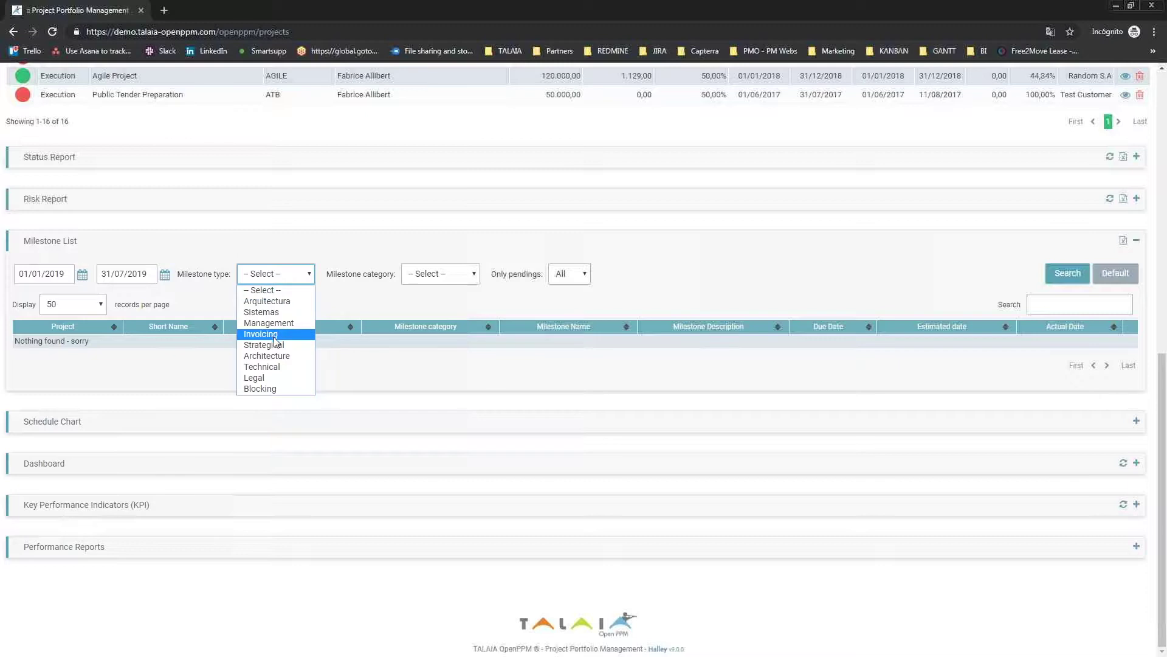
{"action": "left_click", "coordinate": [268, 334]}
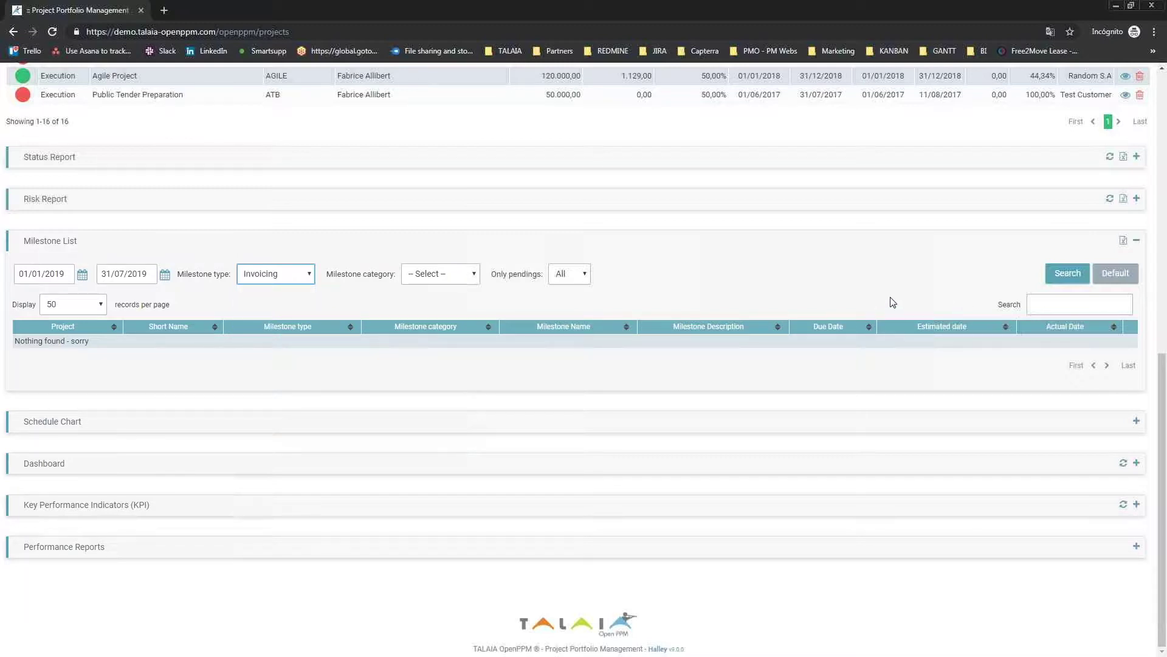
{"action": "left_click", "coordinate": [1068, 276]}
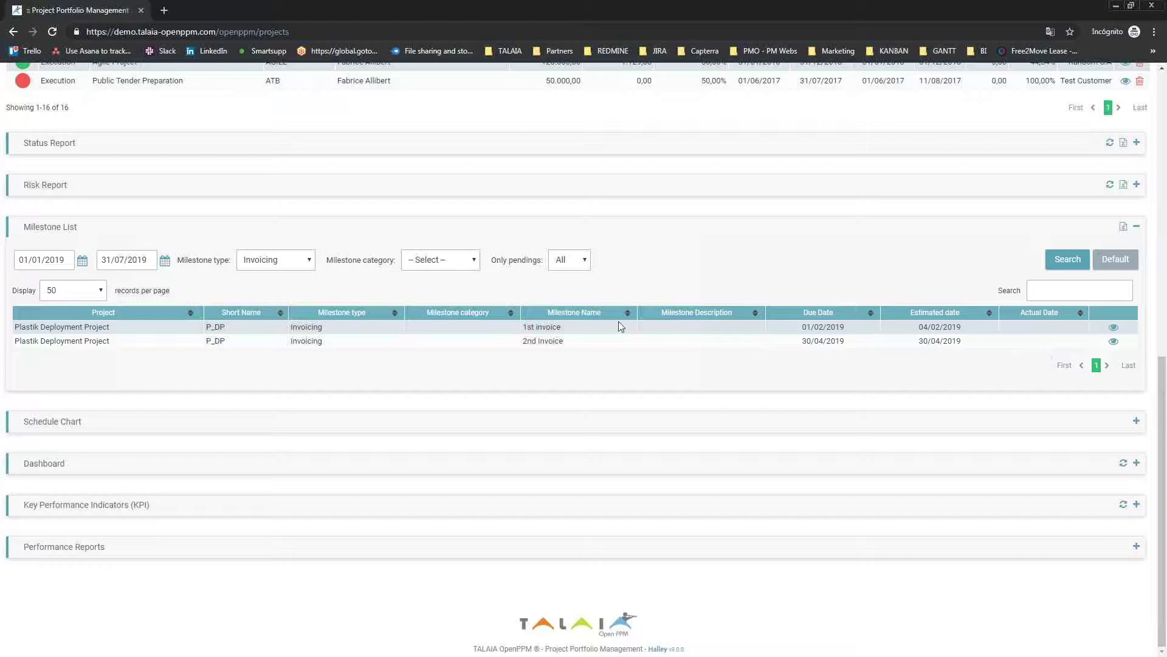
- Look over the available milestone types without changing the selection, and collapse the Milestone List
{"action": "left_click", "coordinate": [276, 265]}
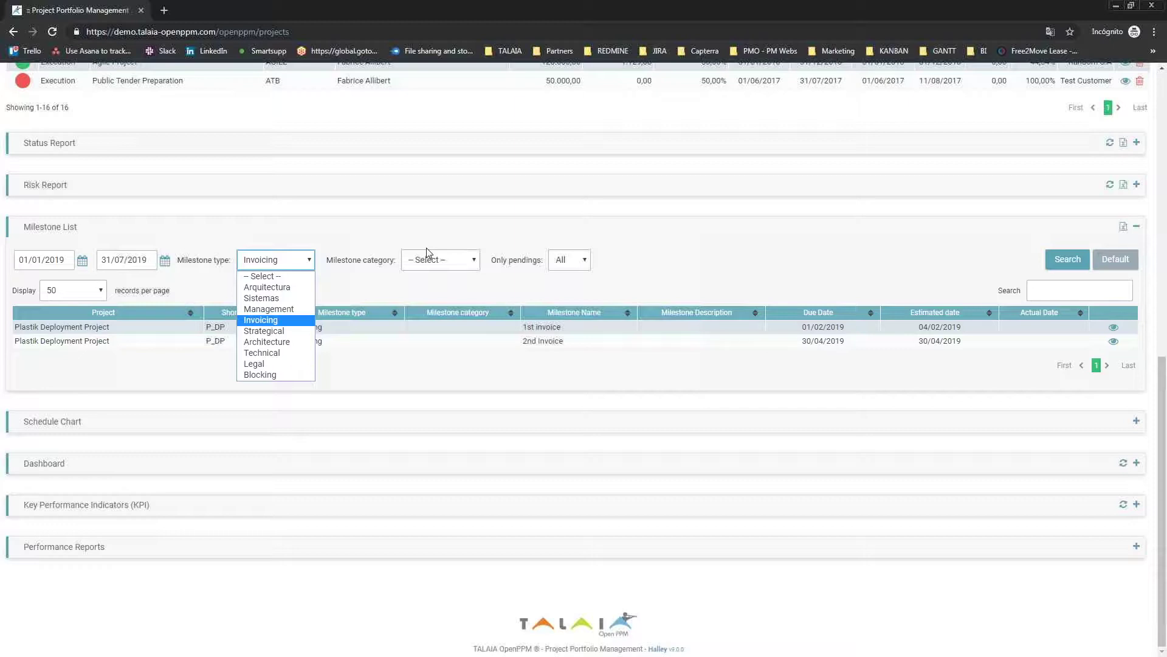
{"action": "left_click", "coordinate": [374, 283]}
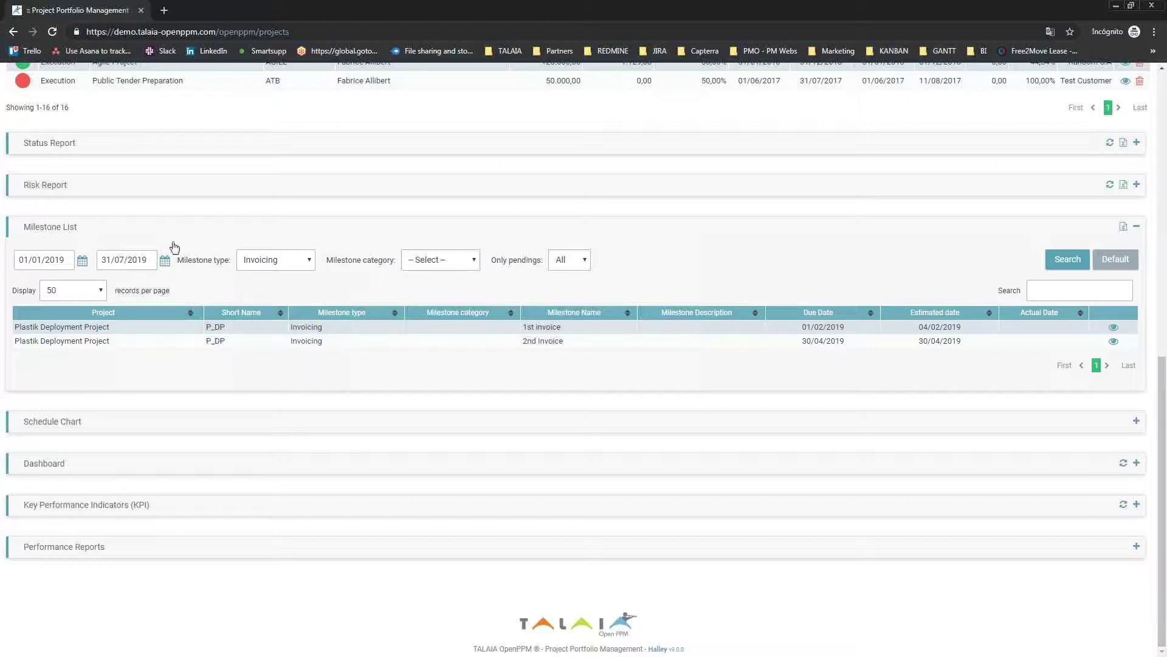
{"action": "left_click", "coordinate": [481, 230]}
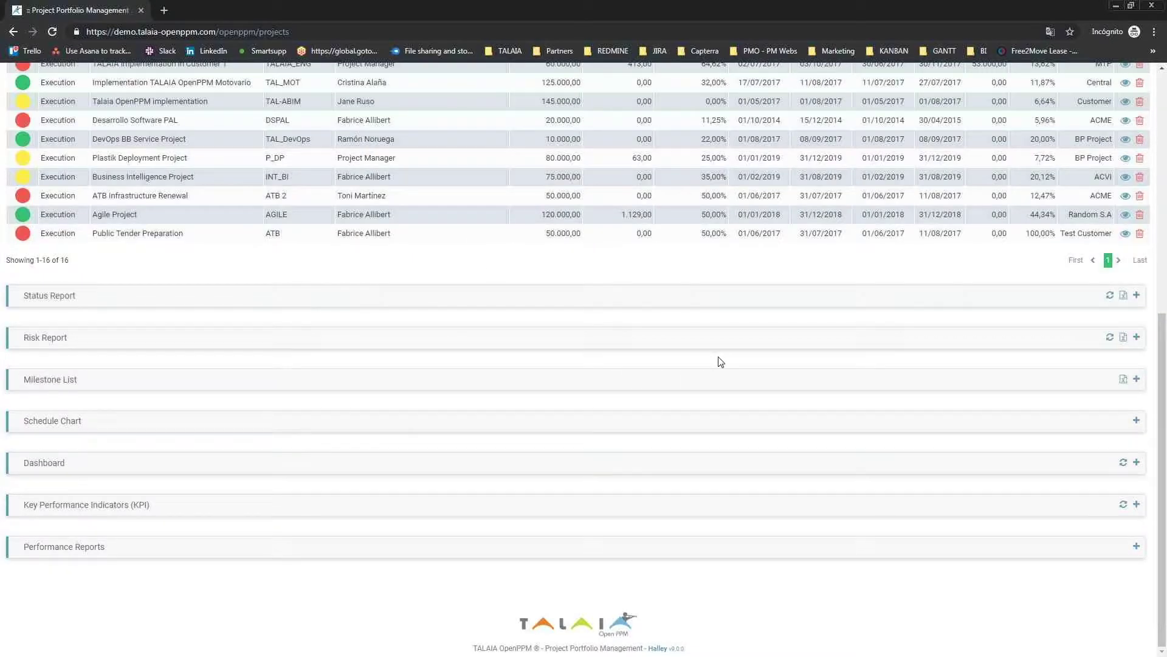
- Expand the Schedule Chart section and zoom its timeline out to cover a longer period
{"action": "scroll", "coordinate": [760, 292], "scroll_direction": "up", "scroll_amount": 3}
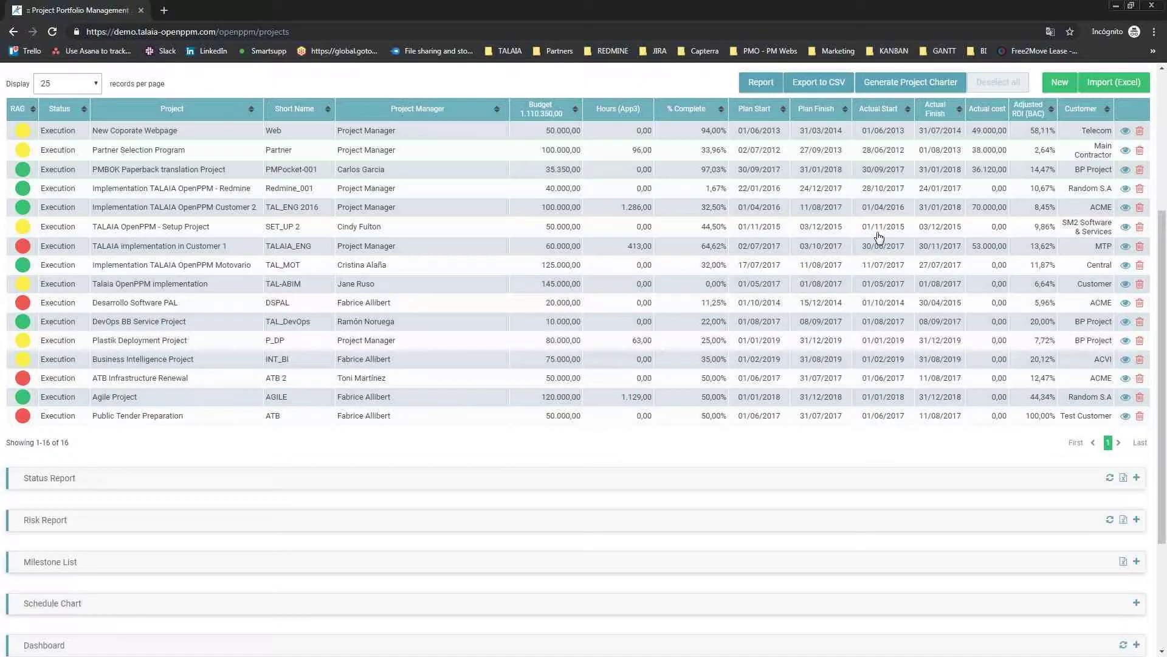
{"action": "scroll", "coordinate": [323, 426], "scroll_direction": "down", "scroll_amount": 3}
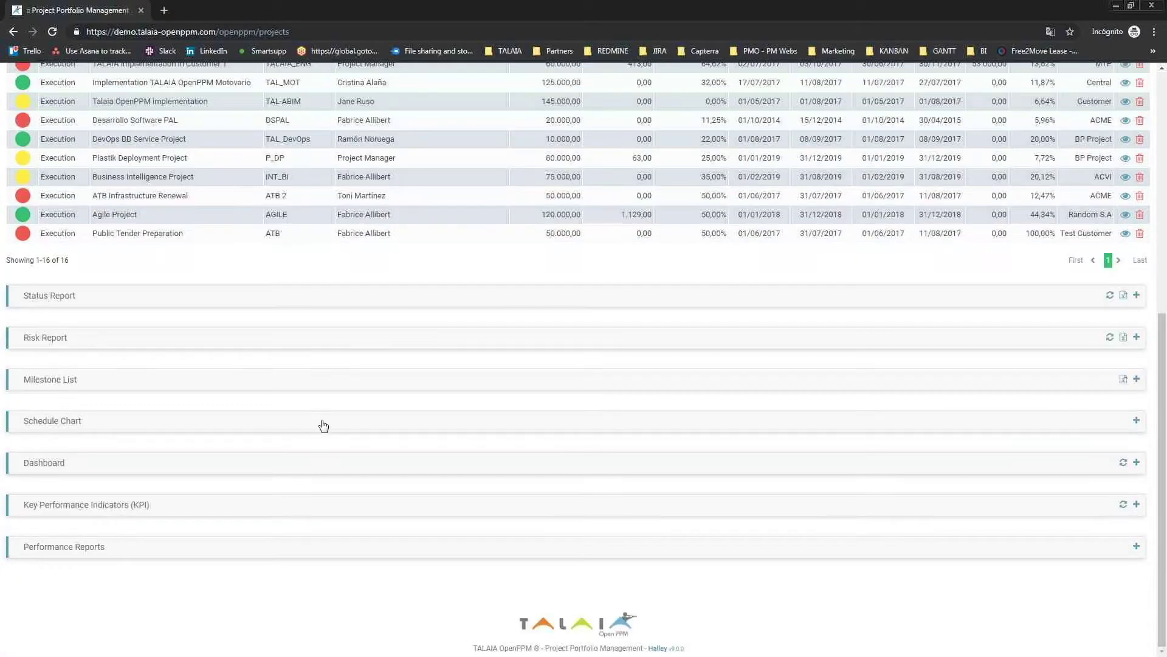
{"action": "left_click", "coordinate": [414, 419]}
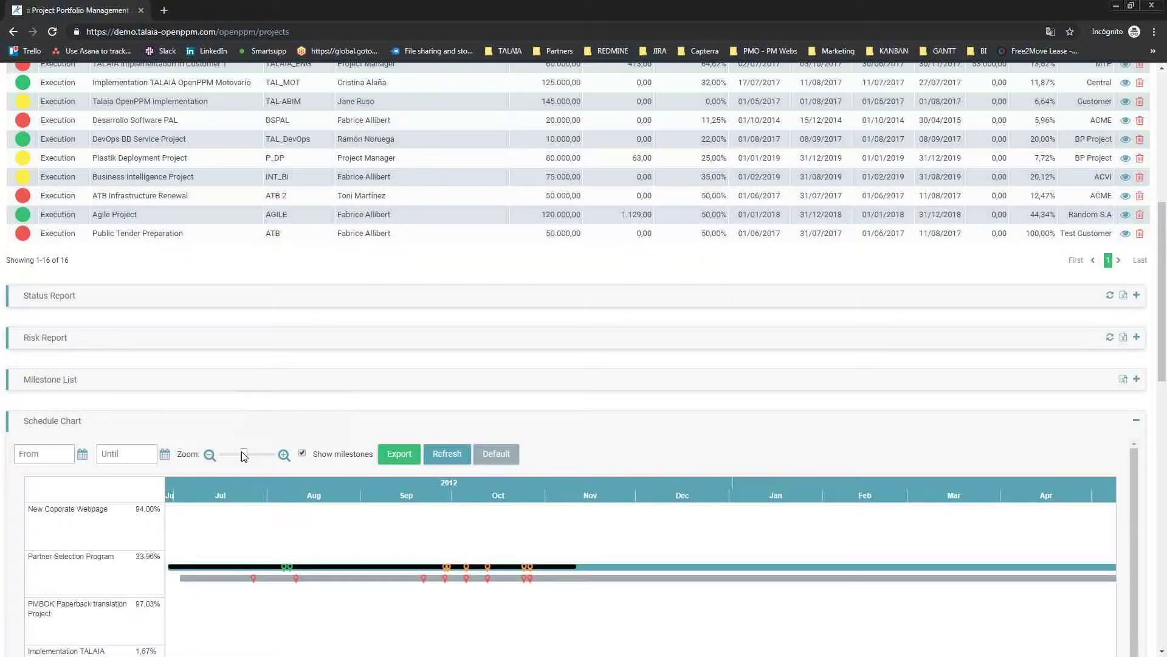
{"action": "left_click_drag", "start_coordinate": [243, 454], "coordinate": [233, 454]}
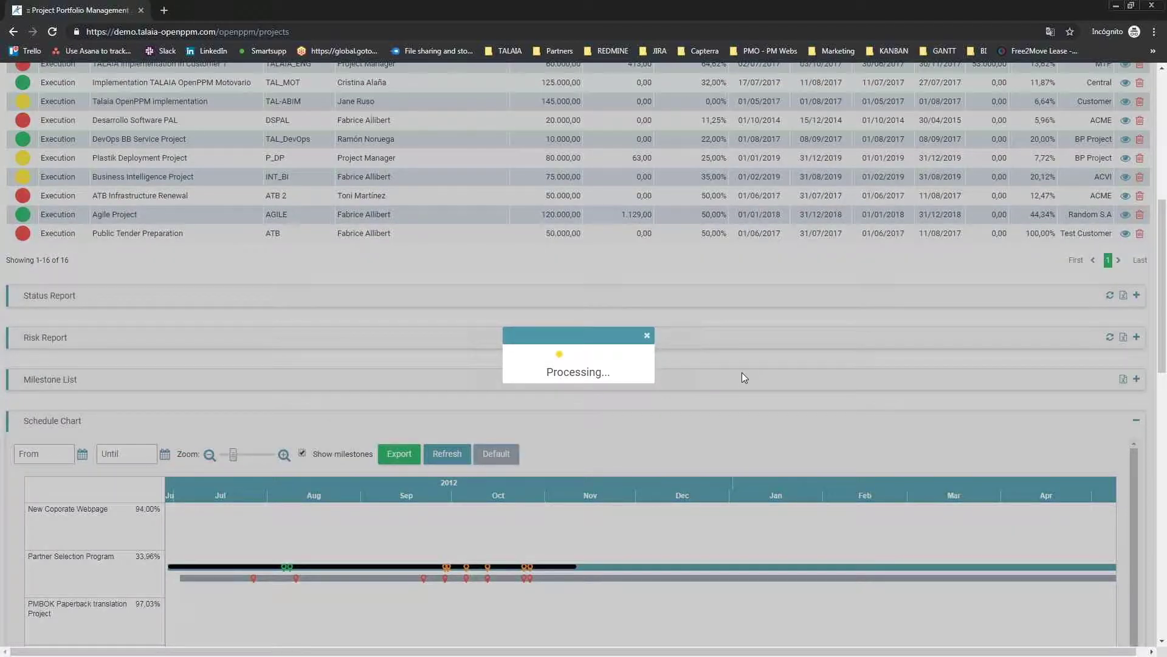
{"action": "scroll", "coordinate": [729, 364], "scroll_direction": "down", "scroll_amount": 5}
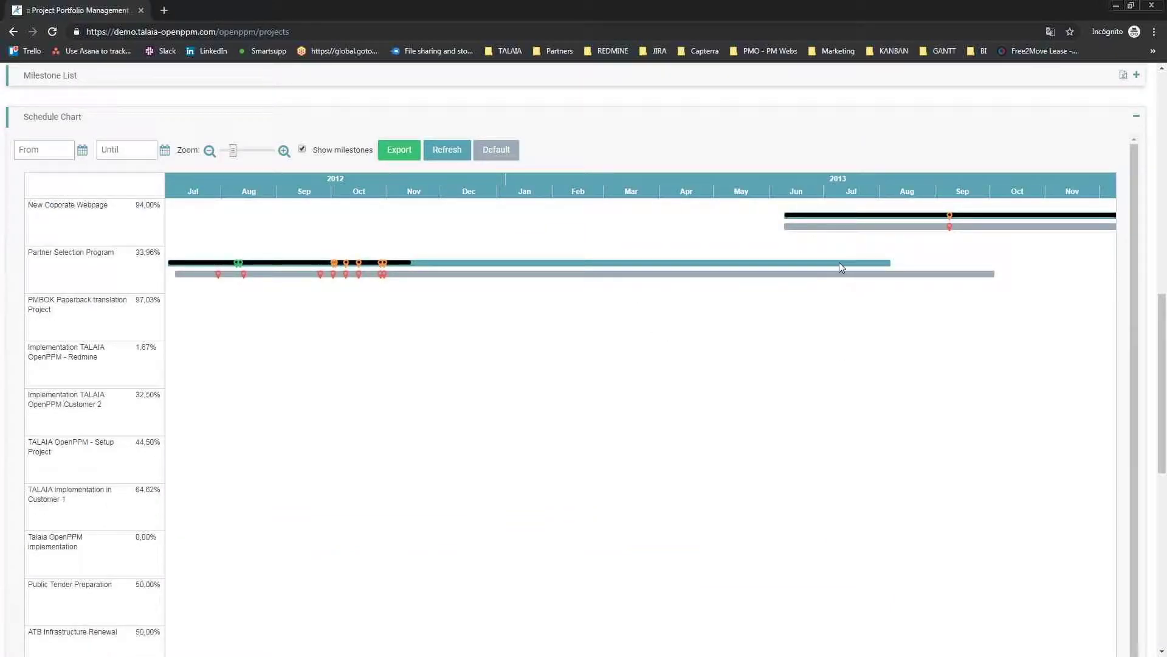
- Examine the projects' planned and actual bars, completion and milestones in the Schedule Chart, moving the timeline on to 2017
{"action": "mouse_move", "coordinate": [841, 268]}
{"action": "scroll", "coordinate": [699, 492], "scroll_direction": "down", "scroll_amount": 1}
{"action": "scroll", "coordinate": [701, 488], "scroll_direction": "down", "scroll_amount": 6}
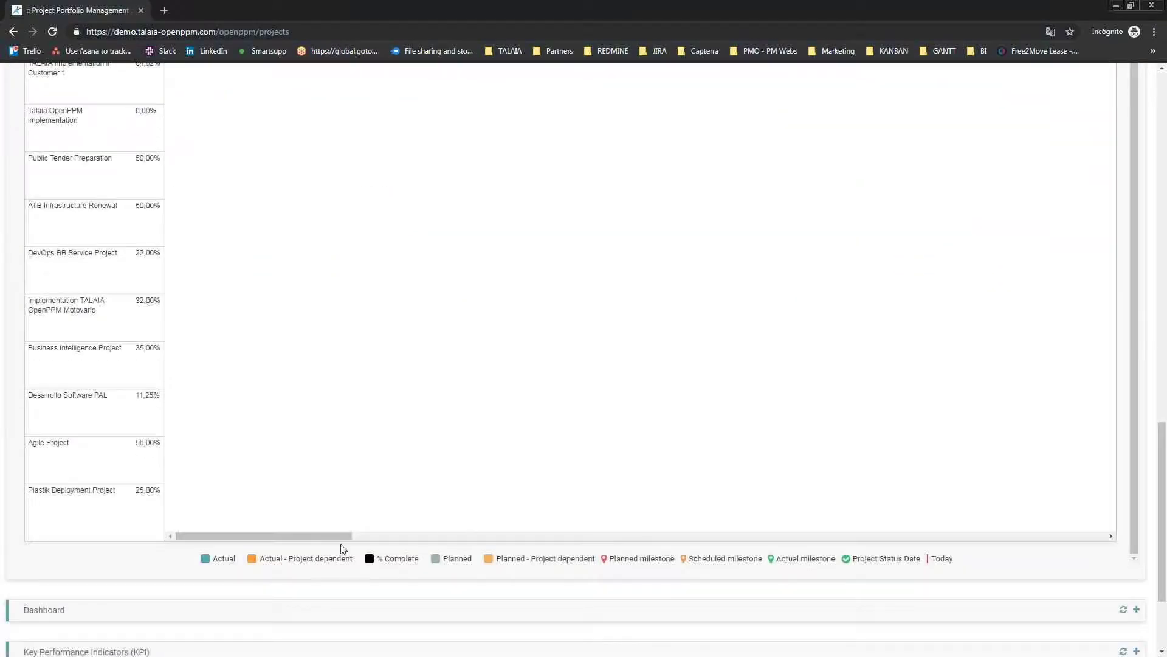
{"action": "left_click_drag", "start_coordinate": [331, 536], "coordinate": [893, 537]}
{"action": "scroll", "coordinate": [756, 433], "scroll_direction": "up", "scroll_amount": 7}
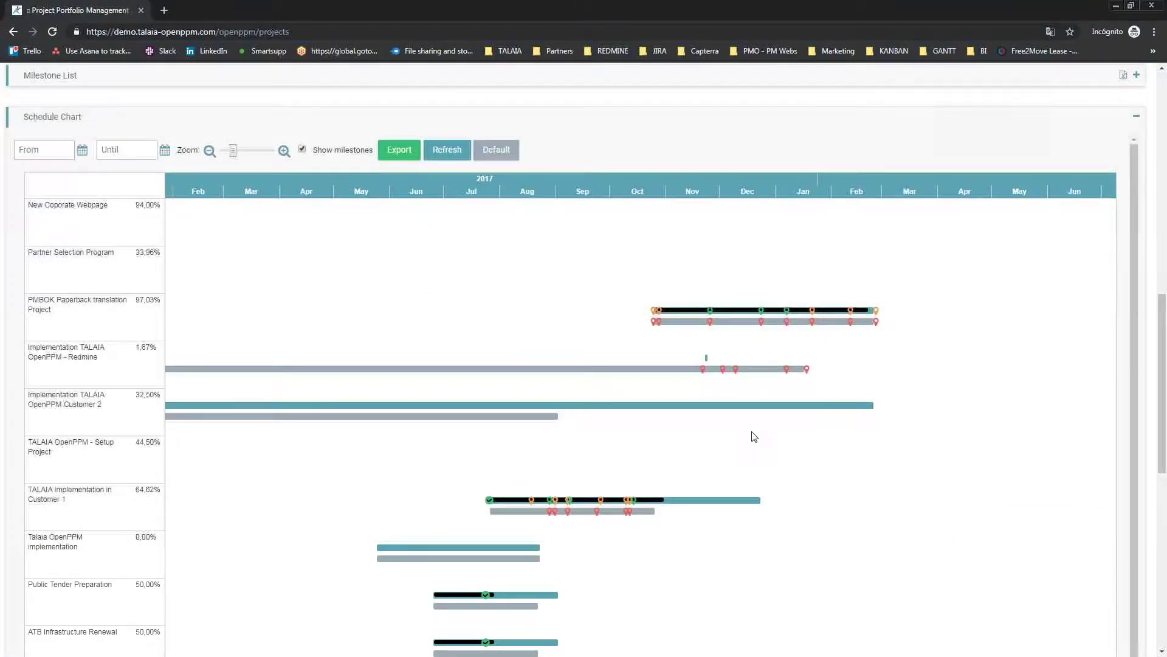
{"action": "scroll", "coordinate": [702, 502], "scroll_direction": "down", "scroll_amount": 2}
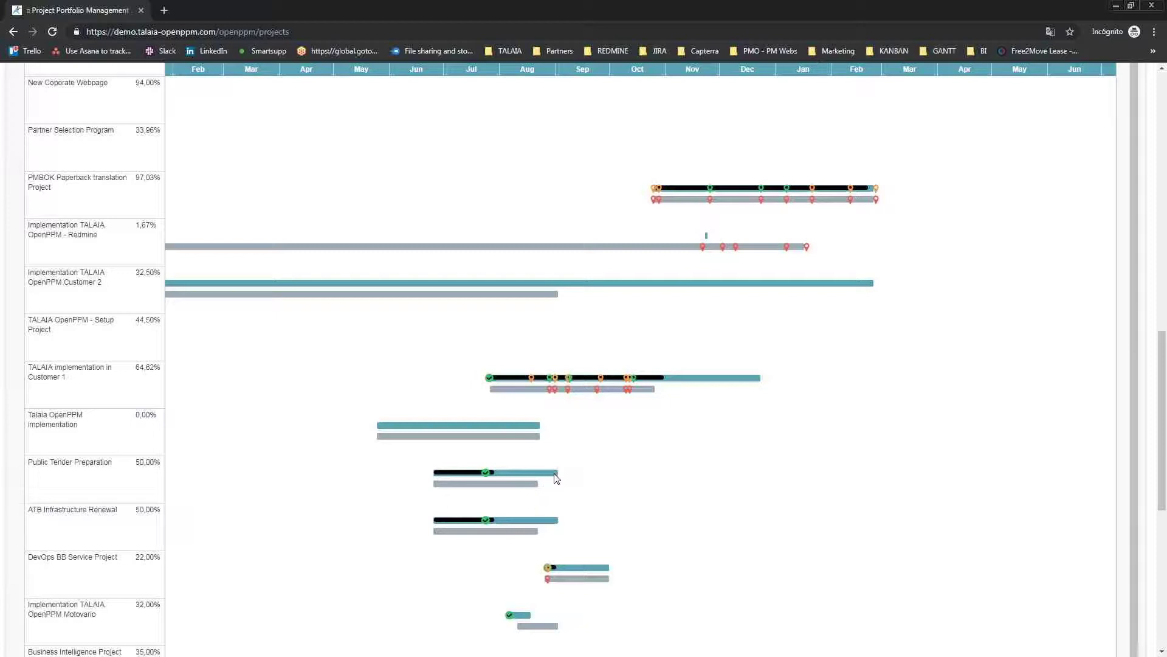
{"action": "mouse_move", "coordinate": [556, 480]}
{"action": "mouse_move", "coordinate": [457, 478]}
{"action": "scroll", "coordinate": [702, 450], "scroll_direction": "down", "scroll_amount": 2}
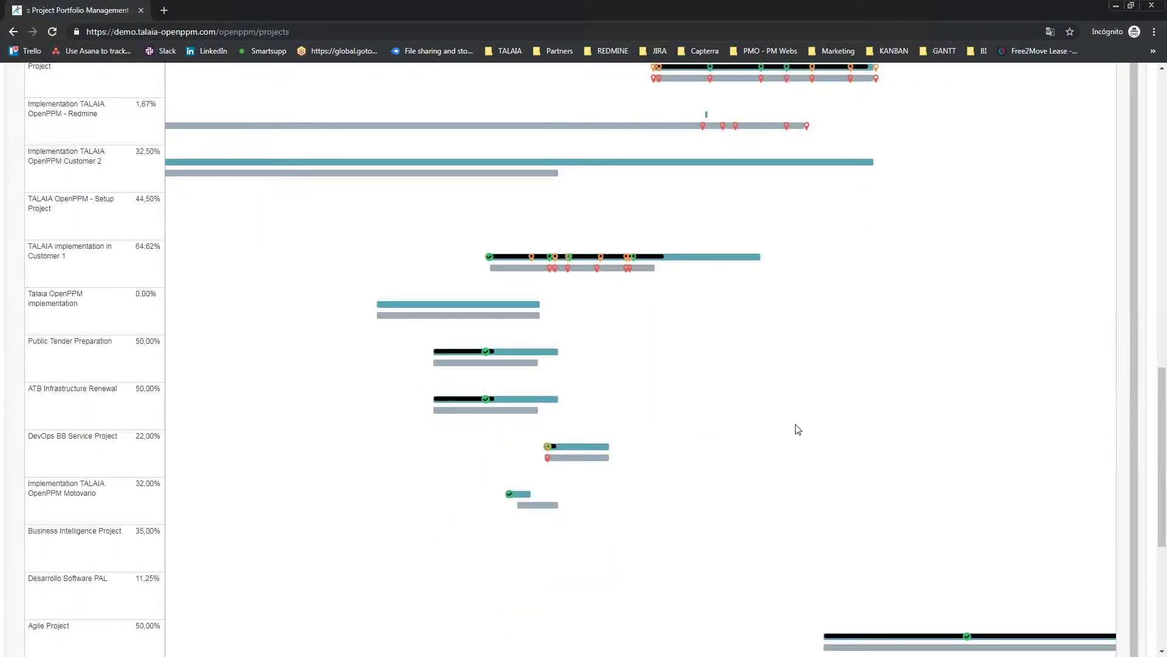
- Collapse the Schedule Chart and open the Implementation TALAIA OpenPPM Customer 2 project from the project list
{"action": "scroll", "coordinate": [802, 407], "scroll_direction": "up", "scroll_amount": 4}
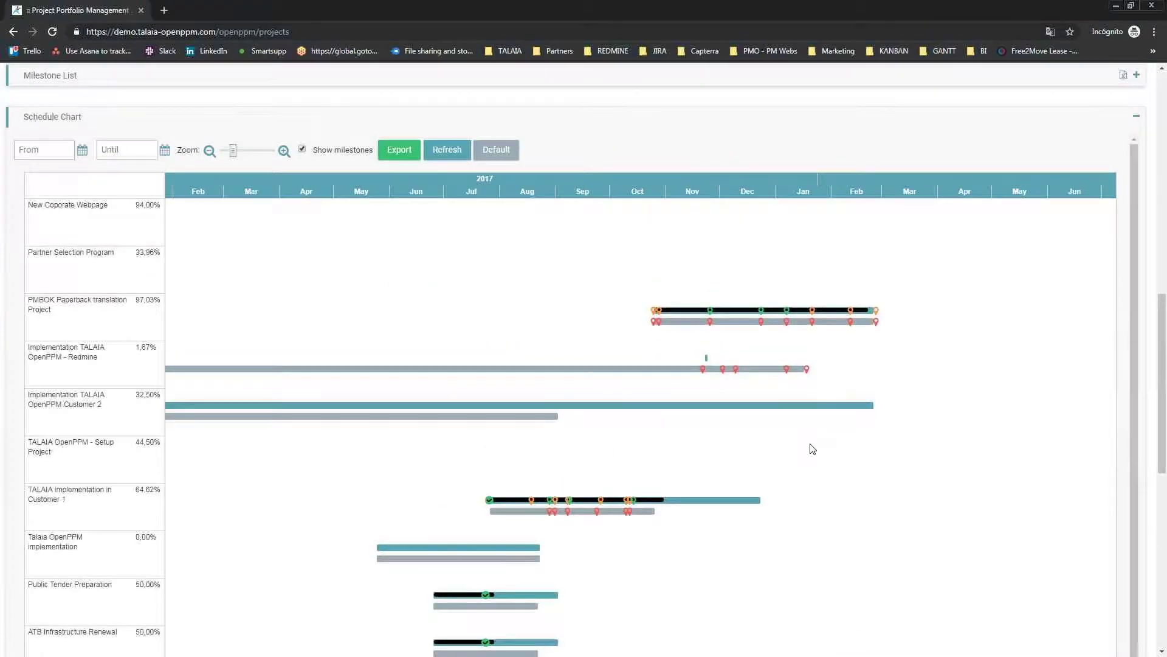
{"action": "scroll", "coordinate": [809, 448], "scroll_direction": "up", "scroll_amount": 3}
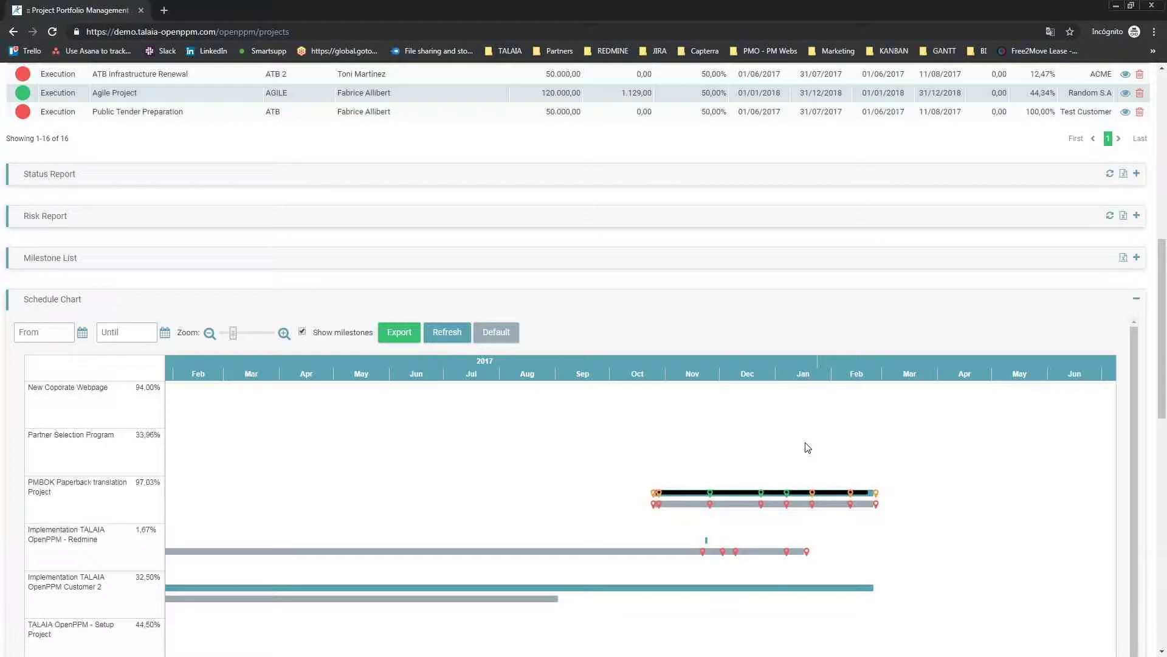
{"action": "left_click", "coordinate": [659, 302]}
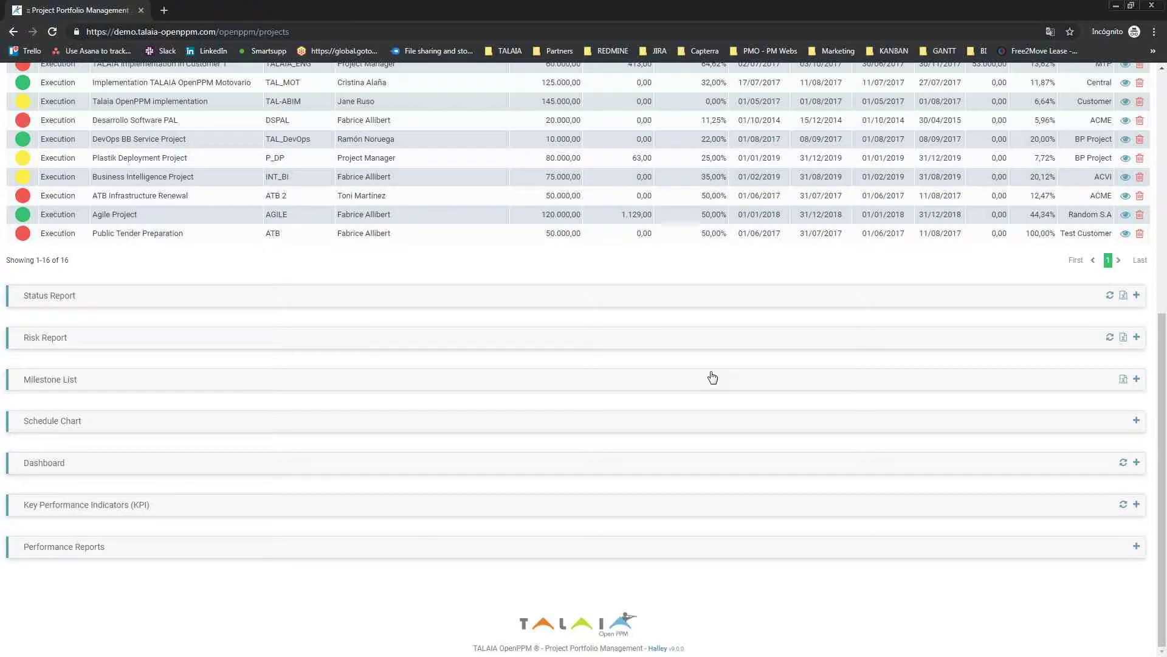
{"action": "scroll", "coordinate": [711, 378], "scroll_direction": "up", "scroll_amount": 3}
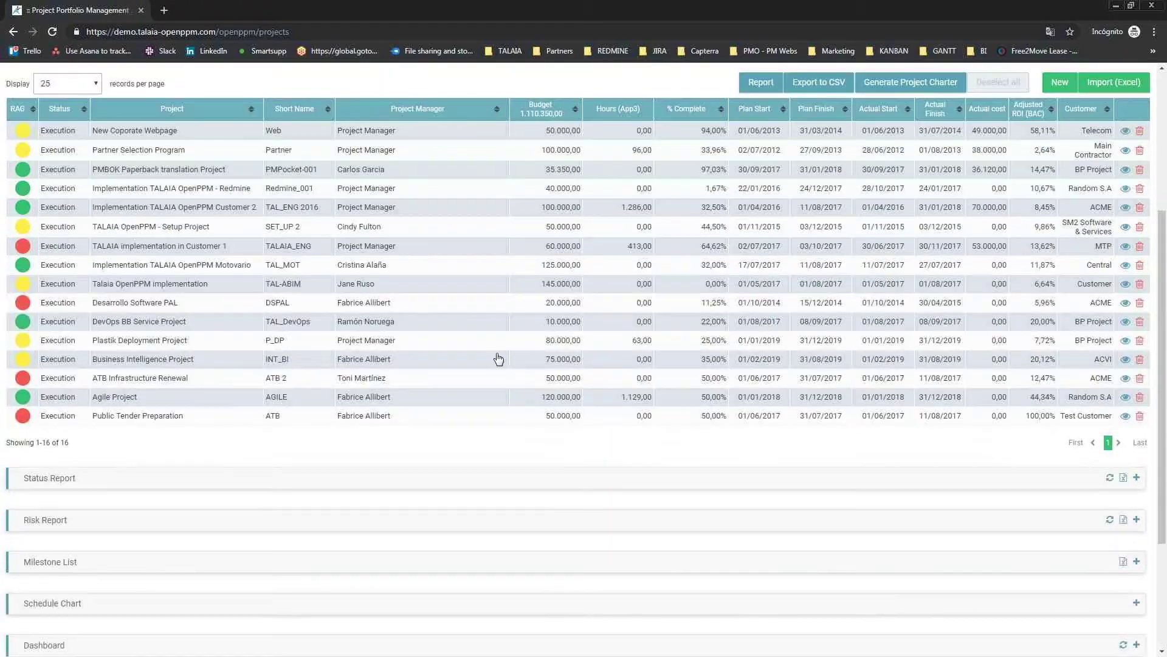
{"action": "left_click", "coordinate": [398, 209]}
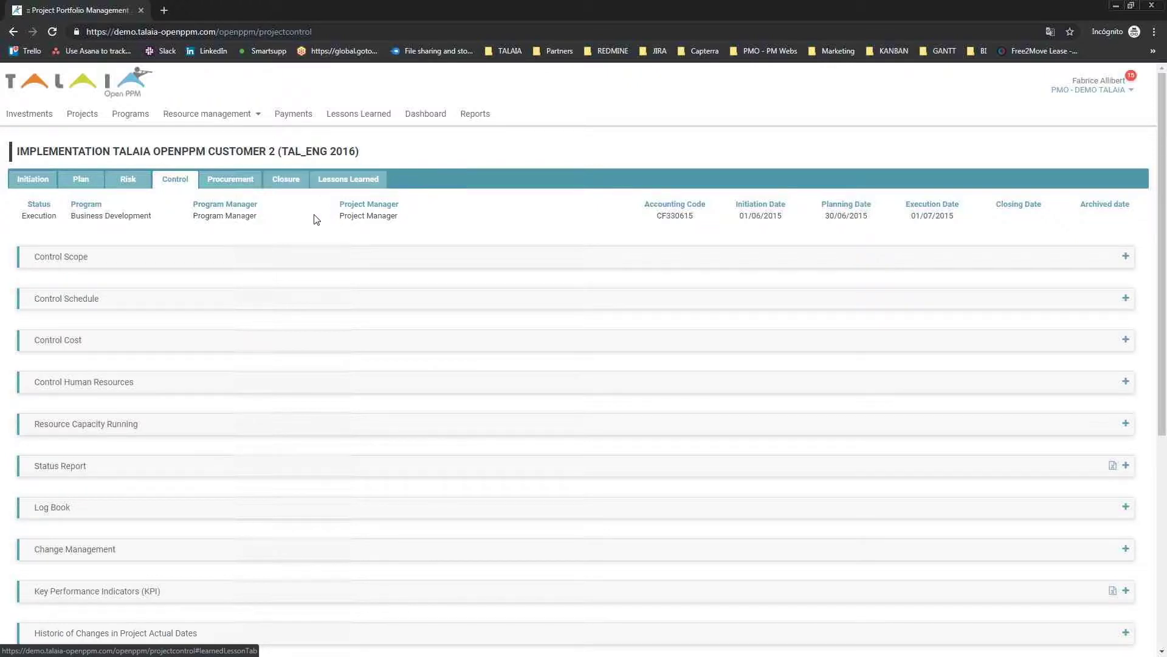
- Switch to the project's Initiation stage and review its managers, budget, dates and benefits under Project Data
{"action": "left_click", "coordinate": [33, 182]}
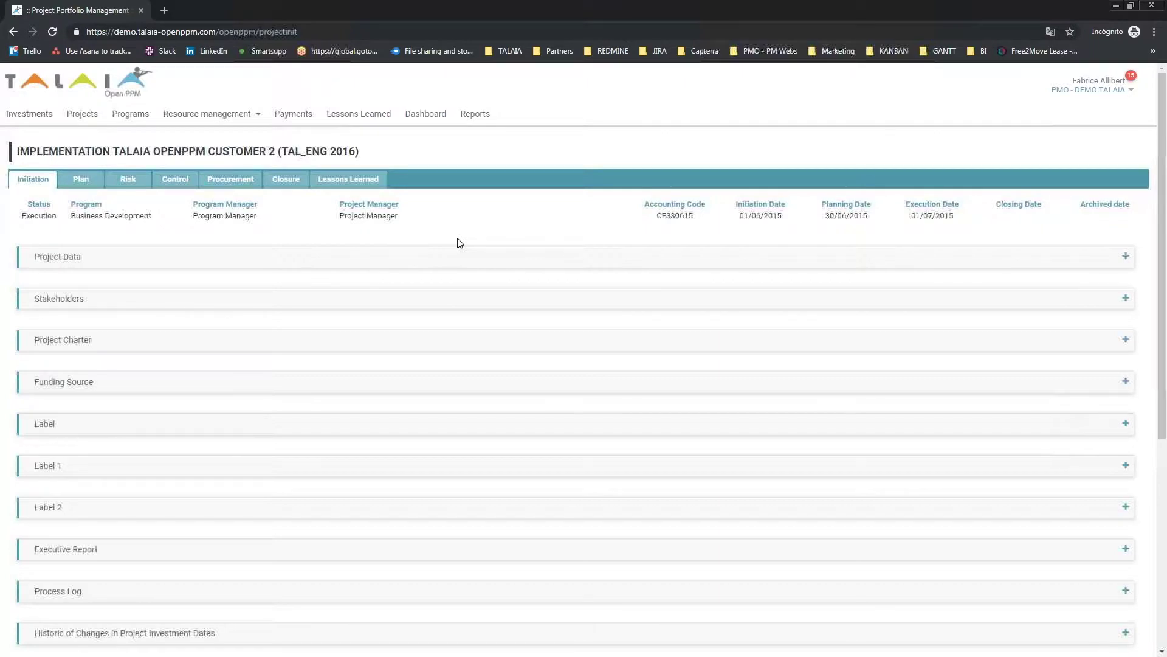
{"action": "left_click", "coordinate": [498, 257]}
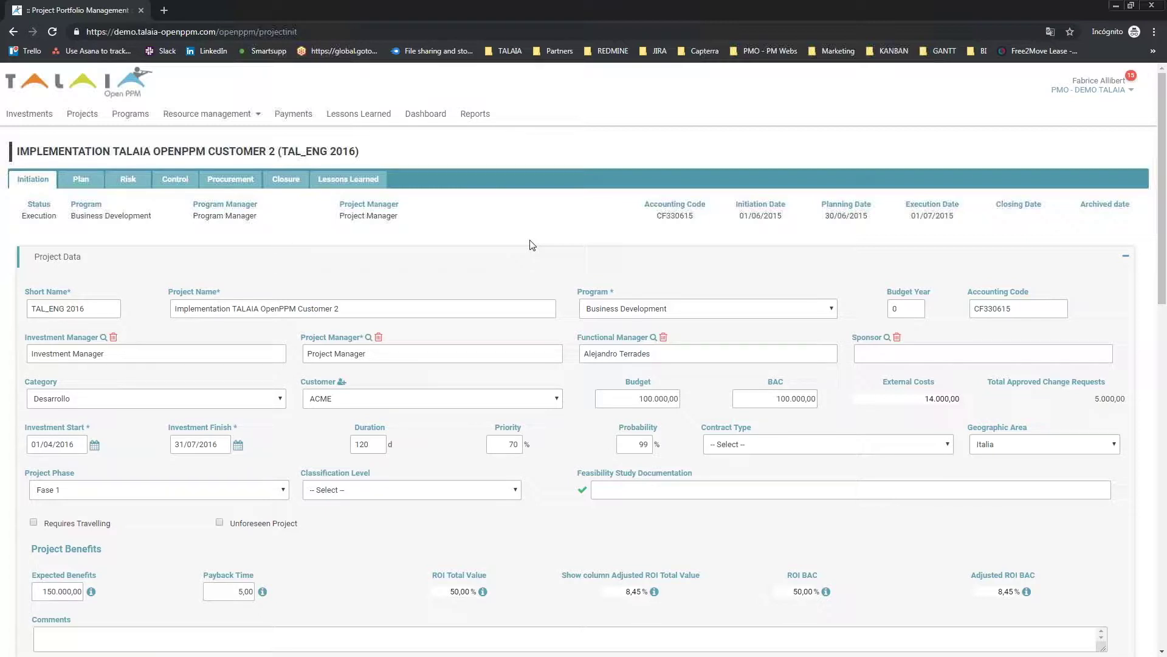
{"action": "scroll", "coordinate": [225, 254], "scroll_direction": "down", "scroll_amount": 1}
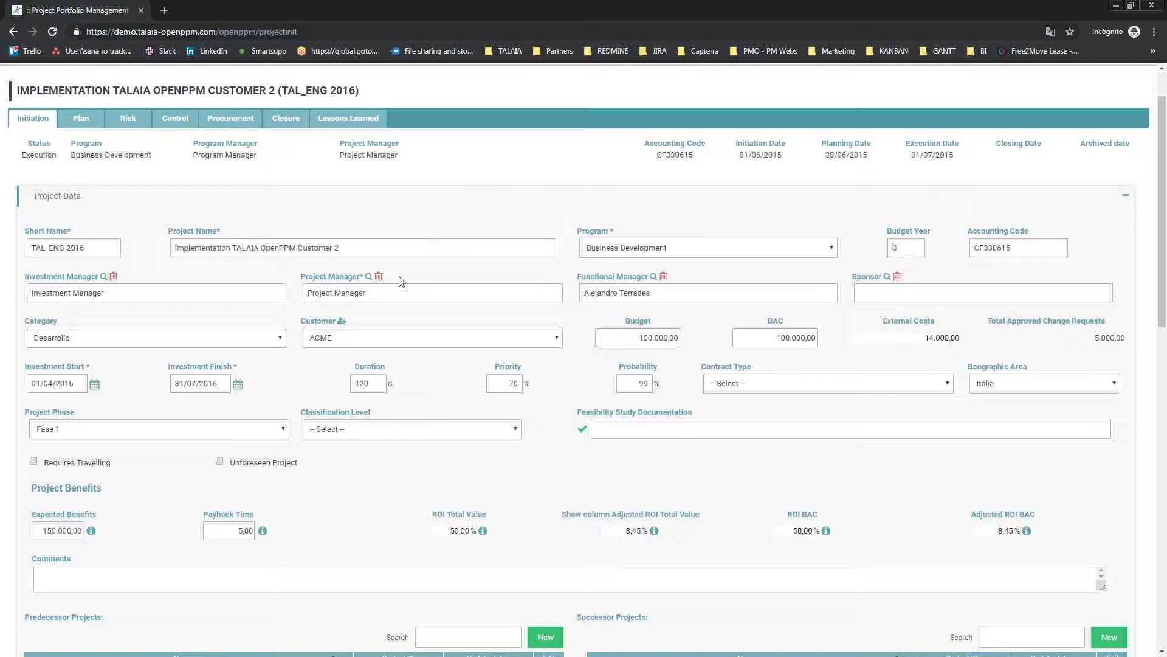
- Collapse Project Data, and review the project's stakeholders with their roles and classifications before collapsing that section
{"action": "left_click", "coordinate": [416, 196]}
{"action": "left_click", "coordinate": [425, 242]}
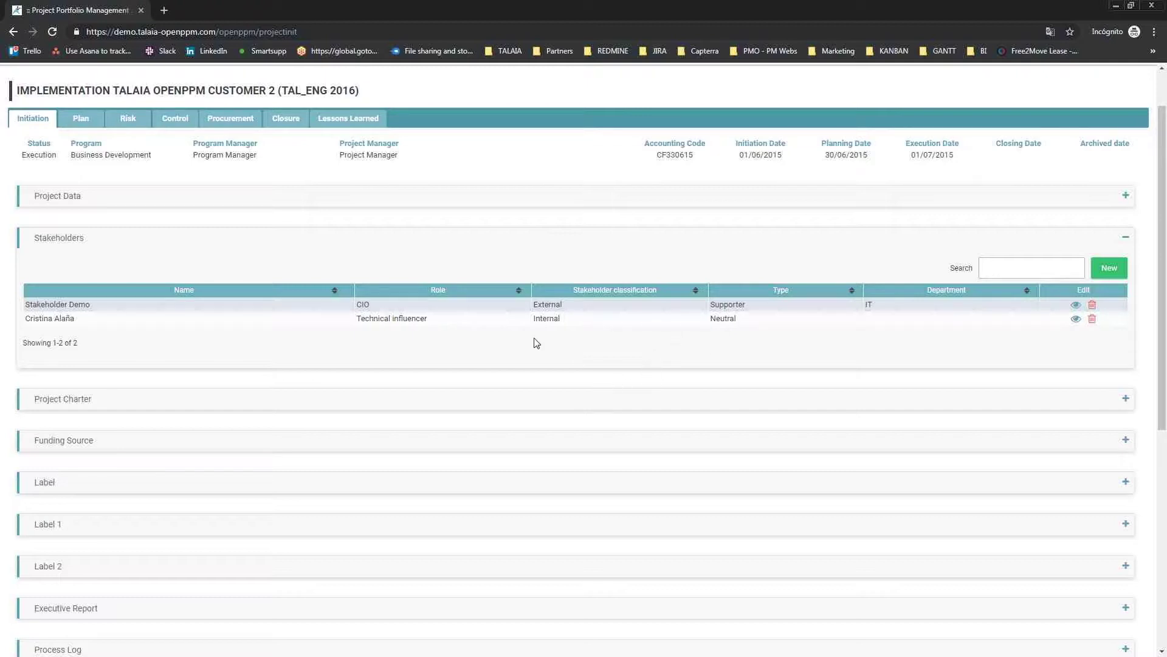
{"action": "left_click", "coordinate": [499, 246]}
- Expand the Project Charter and look through its descriptions, cost tables and the project initiating documents
{"action": "left_click", "coordinate": [485, 277]}
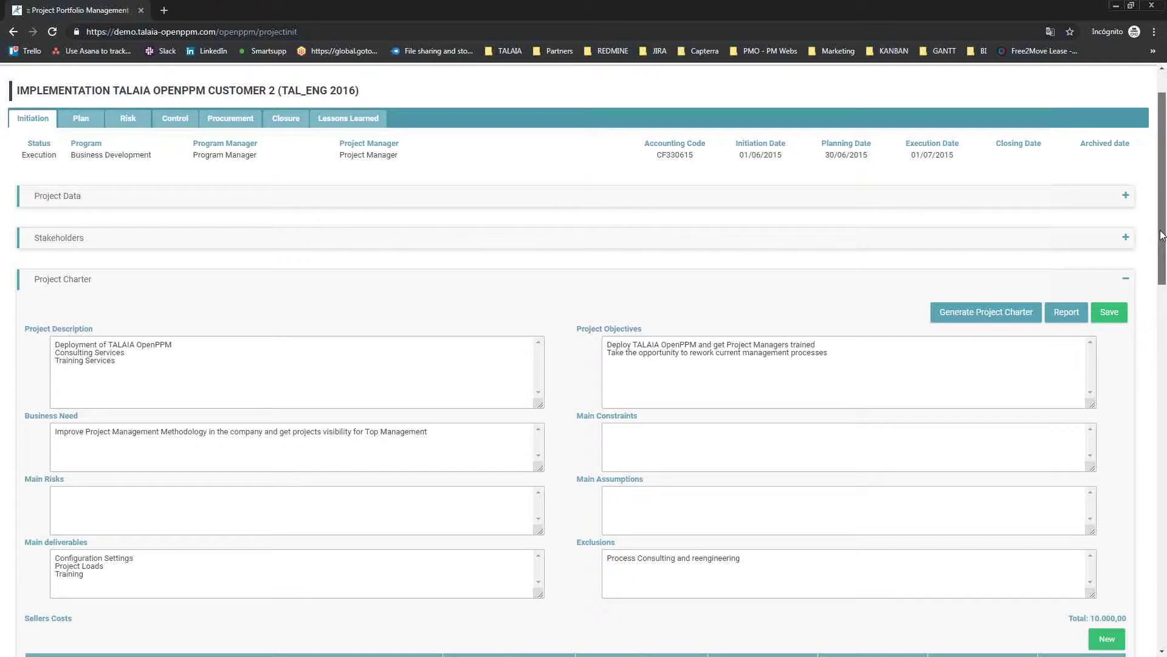
{"action": "scroll", "coordinate": [890, 217], "scroll_direction": "down", "scroll_amount": 5}
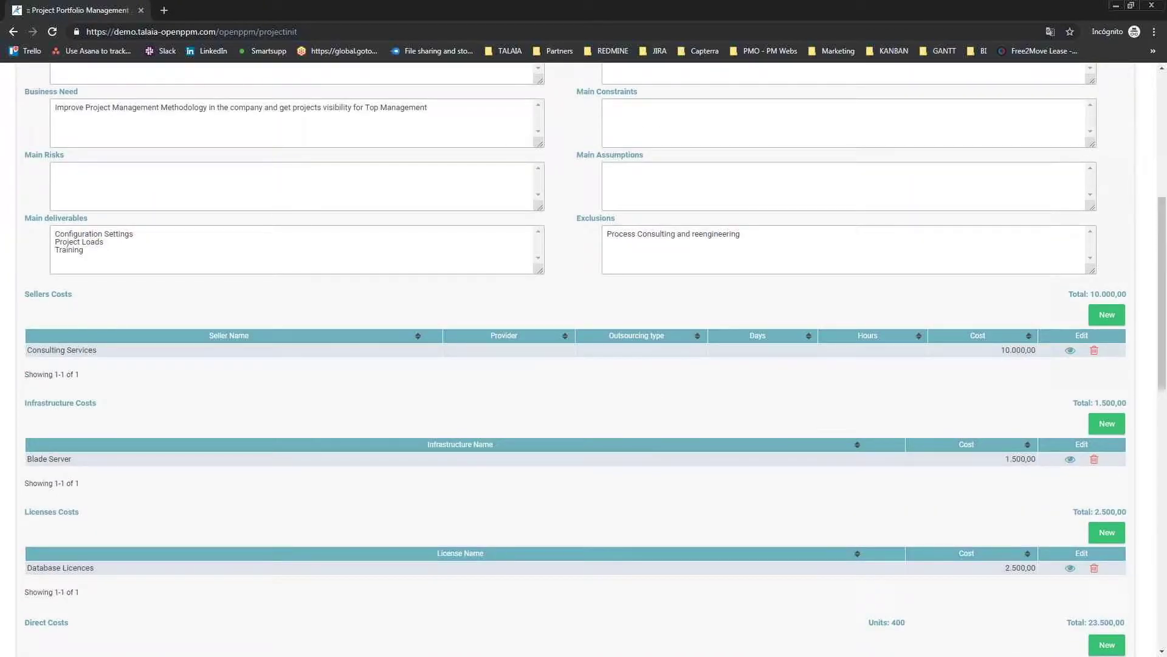
{"action": "left_click_drag", "start_coordinate": [1162, 292], "coordinate": [1162, 544]}
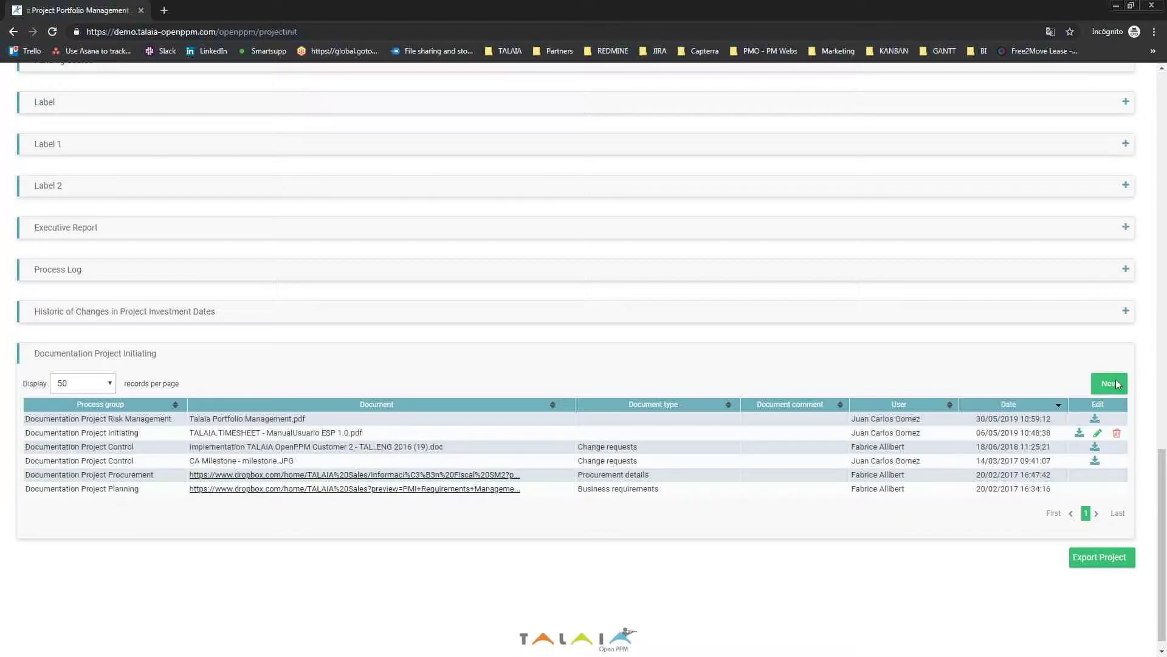
- Look over the Link and File System options for adding a project initiating document, without uploading anything
{"action": "left_click", "coordinate": [1115, 383]}
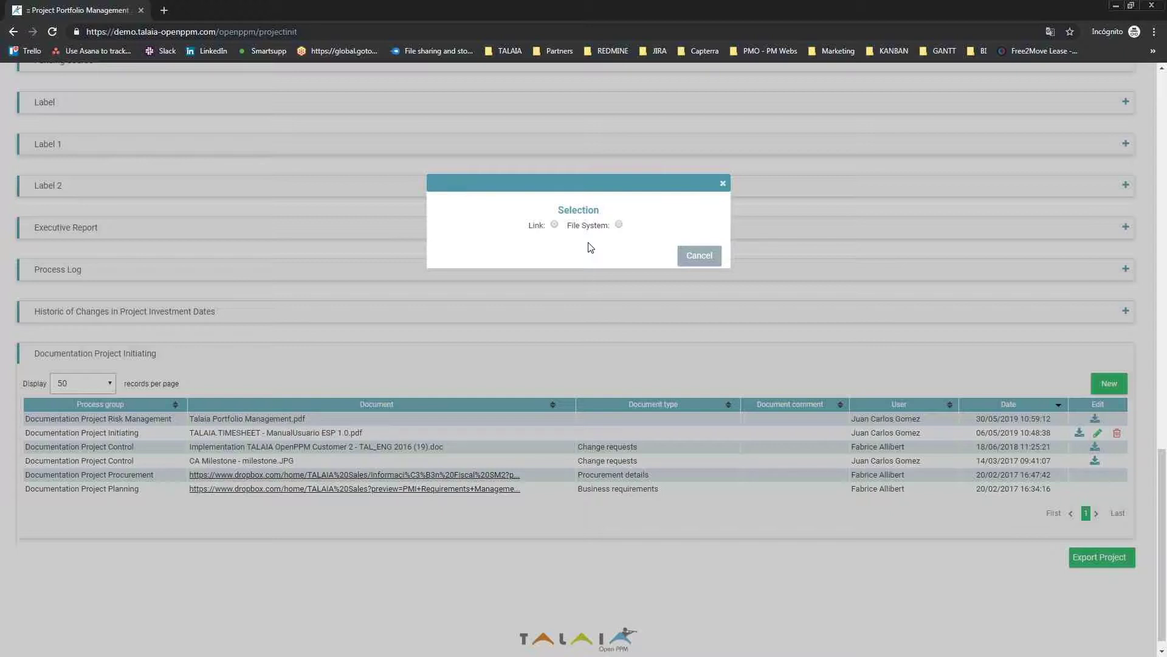
{"action": "left_click", "coordinate": [554, 224]}
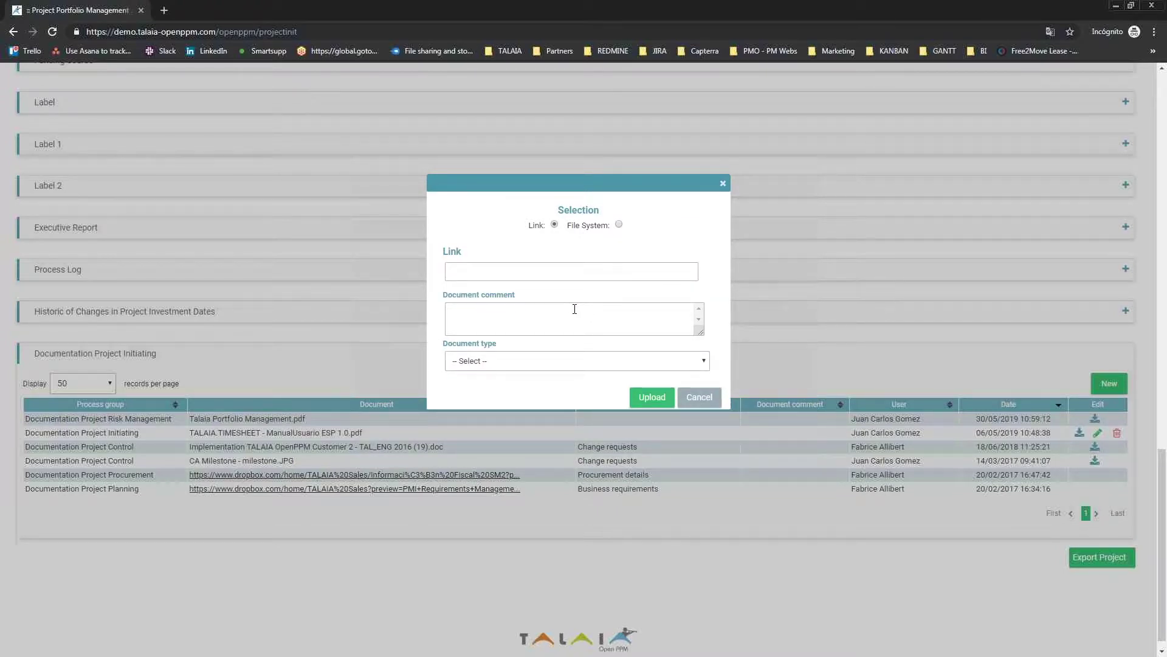
{"action": "left_click", "coordinate": [619, 224]}
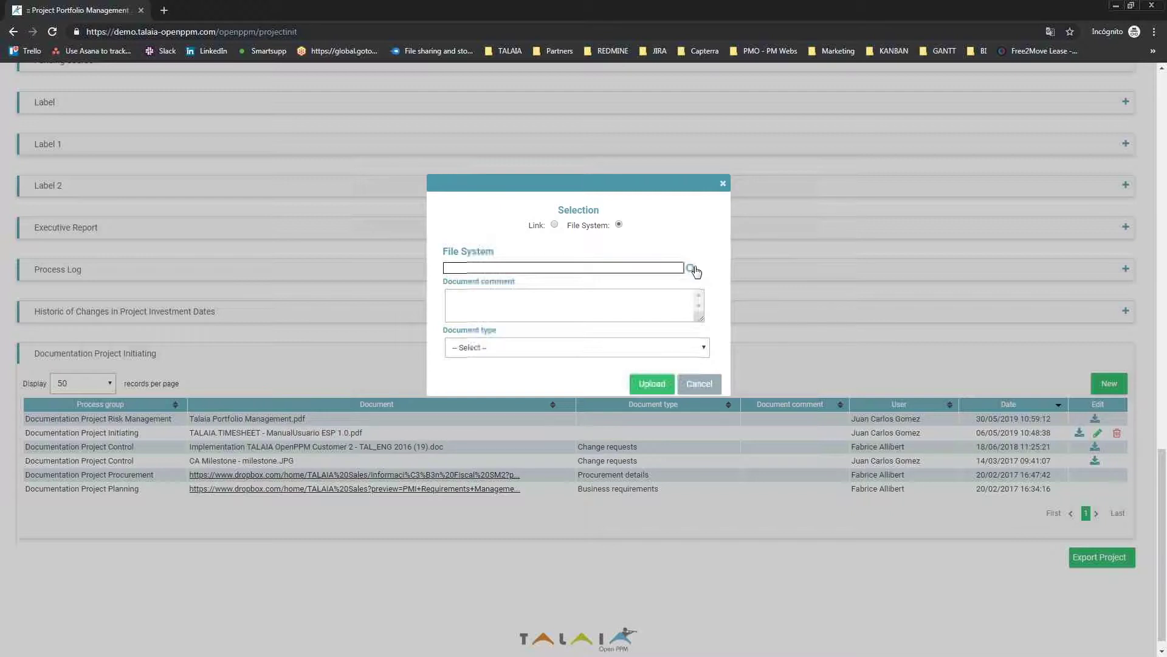
{"action": "left_click", "coordinate": [723, 186]}
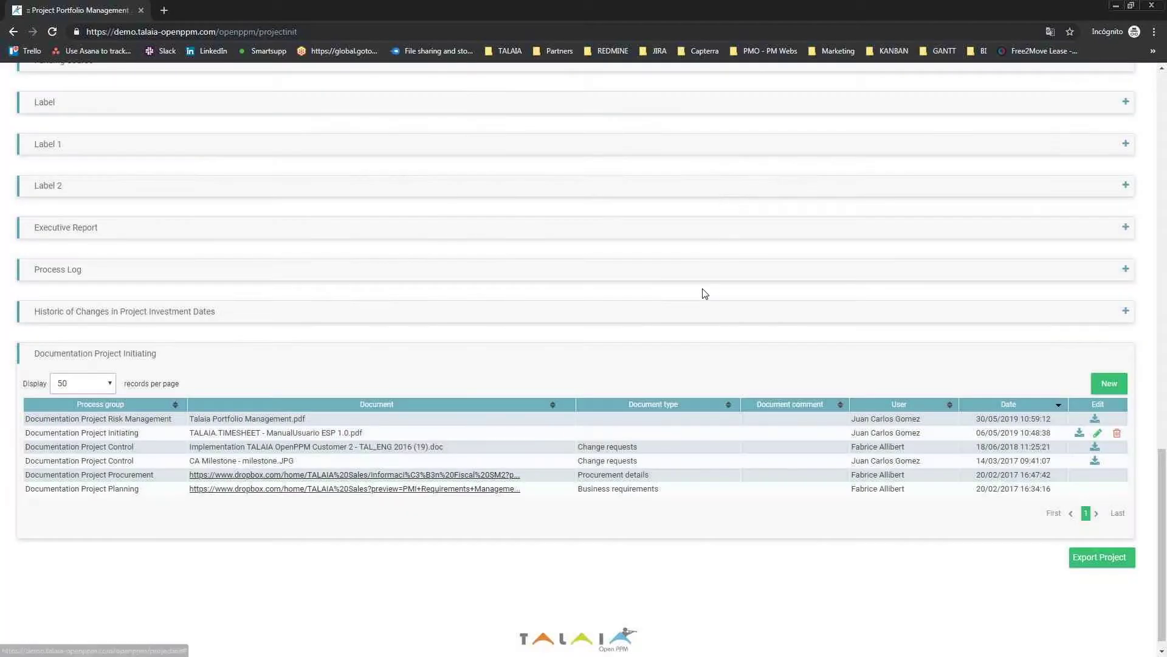
- Recheck the charter's text fields and cost tables, and generate the Project Charter document
{"action": "scroll", "coordinate": [702, 329], "scroll_direction": "up", "scroll_amount": 4}
{"action": "scroll", "coordinate": [695, 370], "scroll_direction": "up", "scroll_amount": 9}
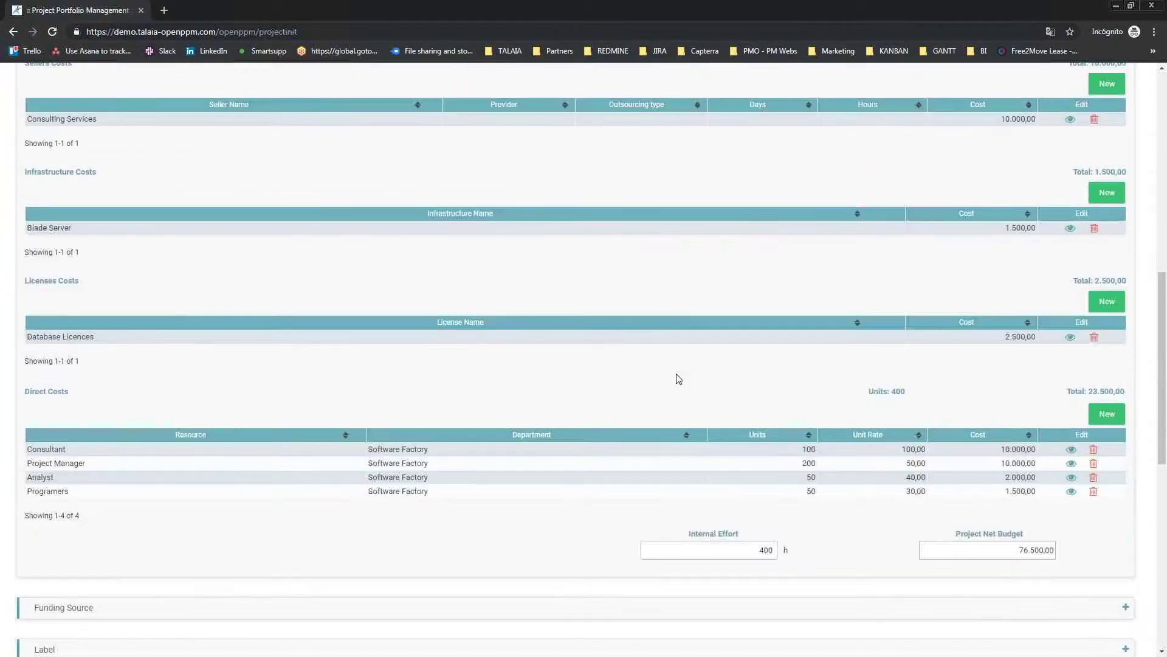
{"action": "scroll", "coordinate": [671, 387], "scroll_direction": "up", "scroll_amount": 3}
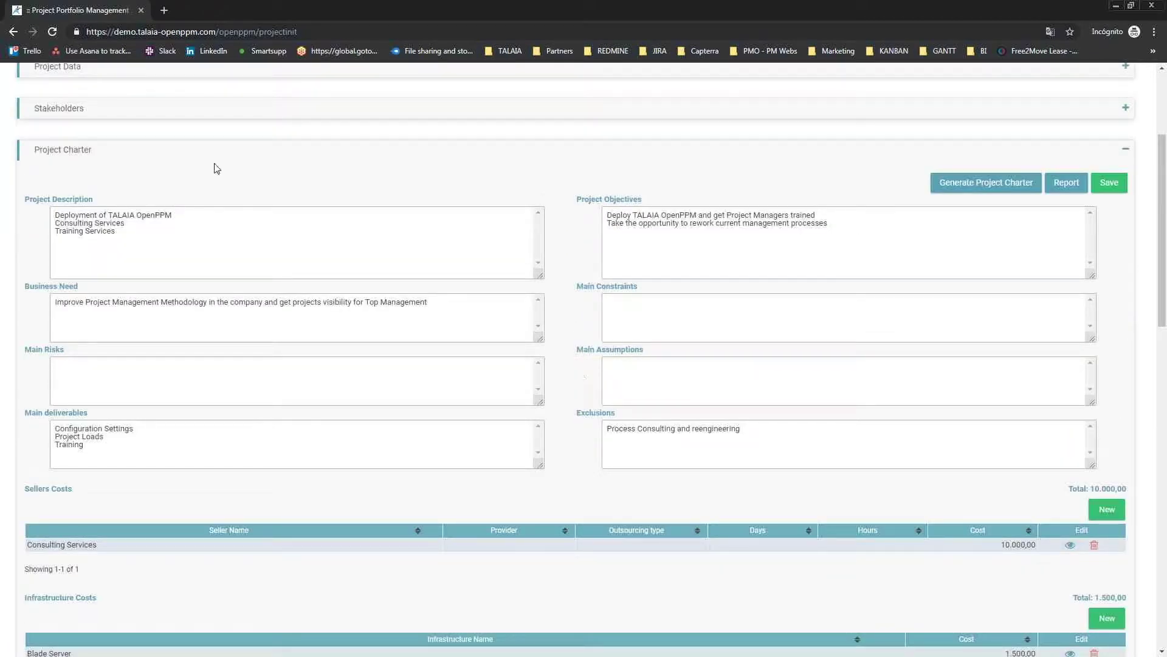
{"action": "scroll", "coordinate": [570, 213], "scroll_direction": "down", "scroll_amount": 3}
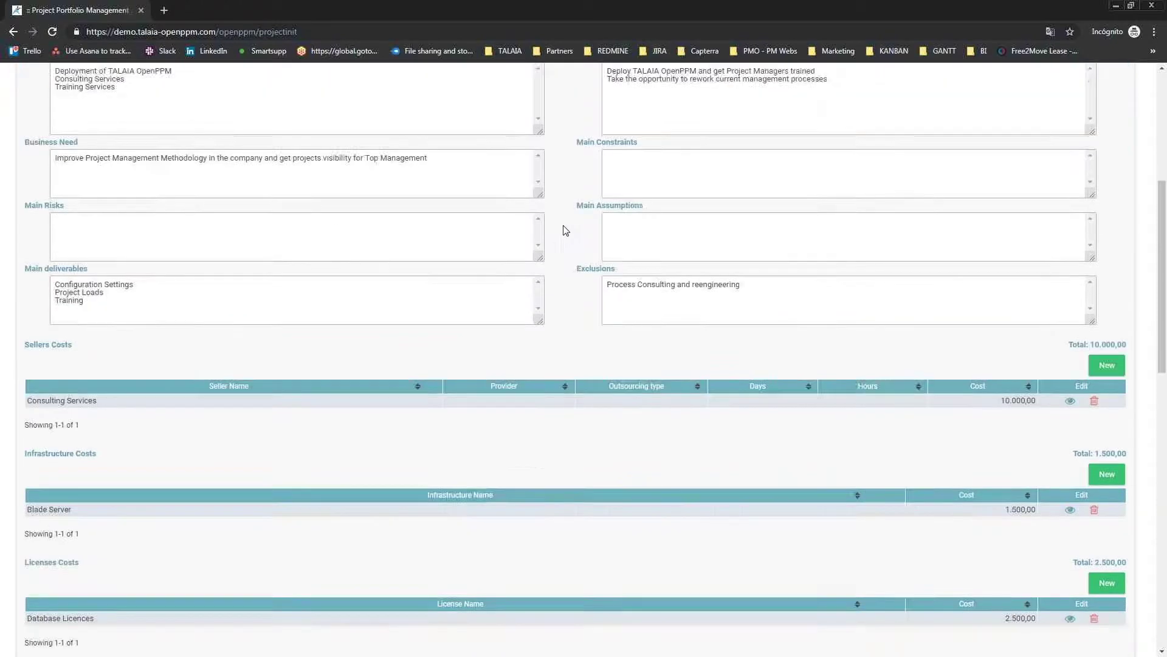
{"action": "scroll", "coordinate": [664, 367], "scroll_direction": "up", "scroll_amount": 4}
{"action": "left_click", "coordinate": [962, 238]}
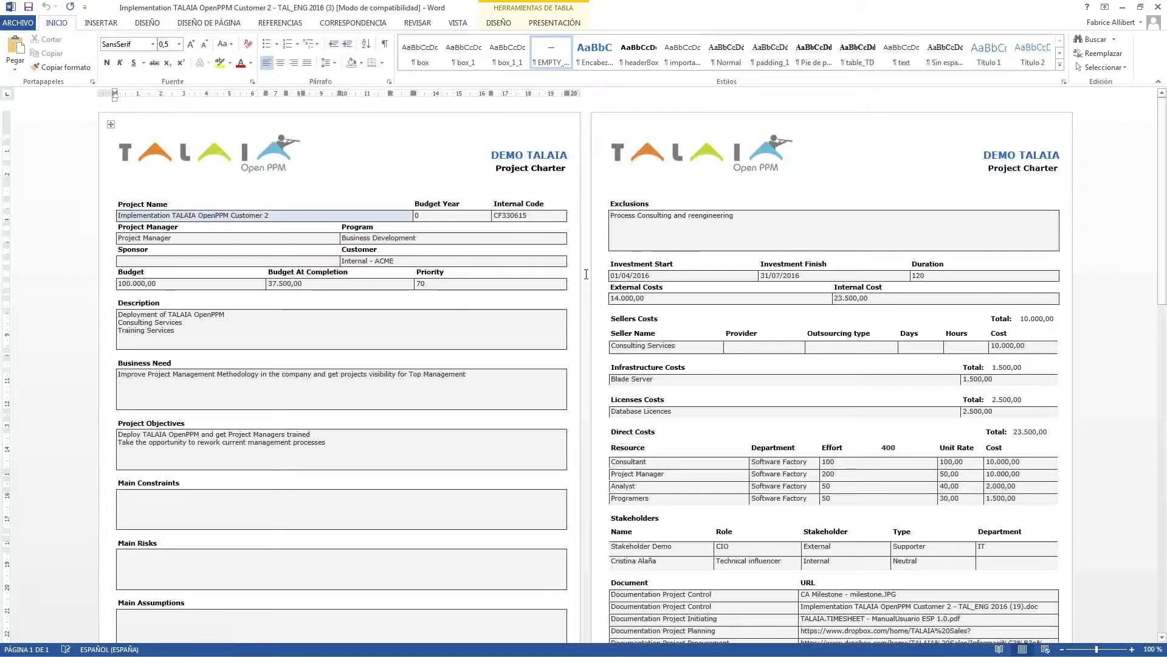
- Review the generated Project Charter's details, costs, stakeholders and documents in Word, and return to the project in the browser
{"action": "scroll", "coordinate": [423, 194], "scroll_direction": "down", "scroll_amount": 2}
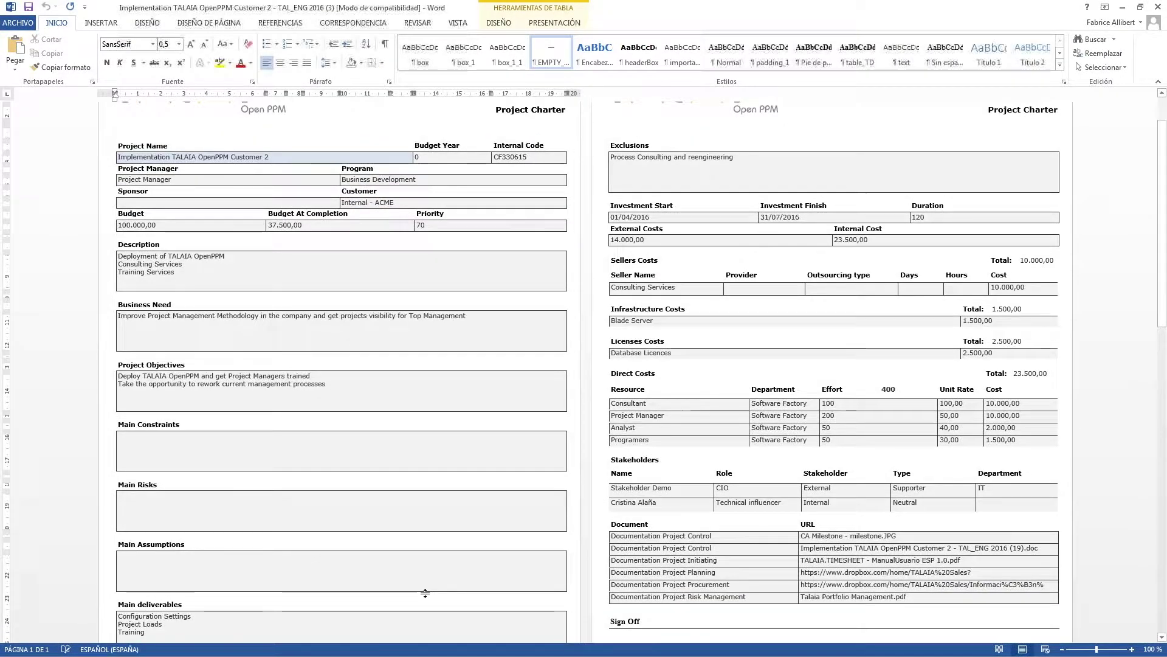
{"action": "scroll", "coordinate": [374, 549], "scroll_direction": "up", "scroll_amount": 2}
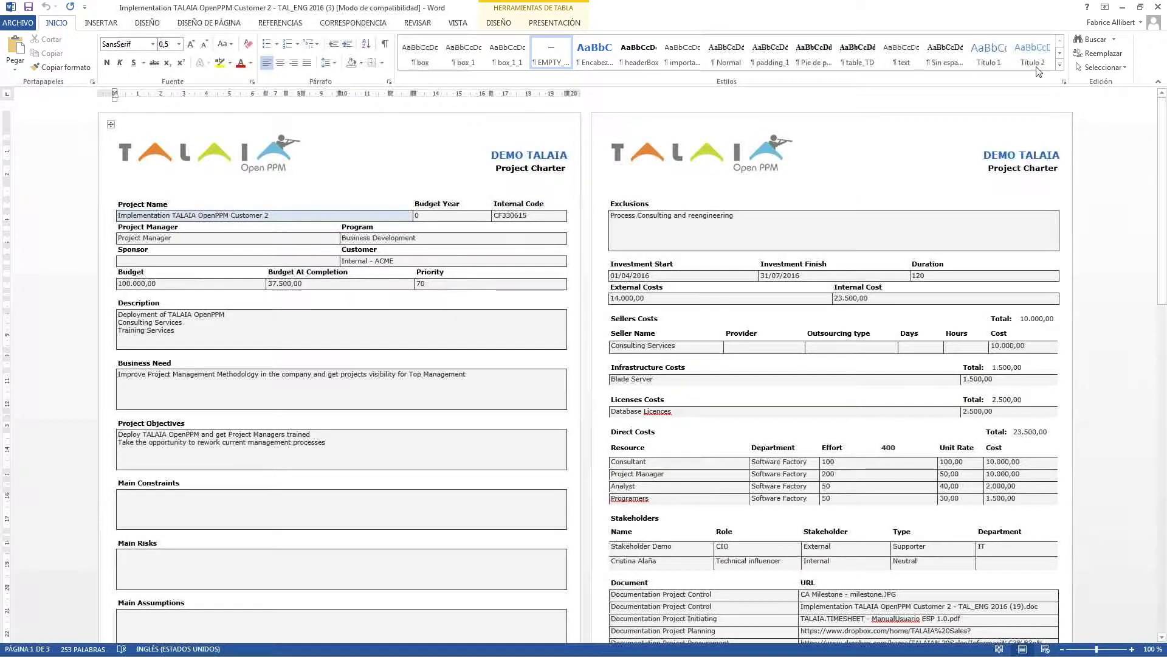
{"action": "scroll", "coordinate": [950, 490], "scroll_direction": "down", "scroll_amount": 3}
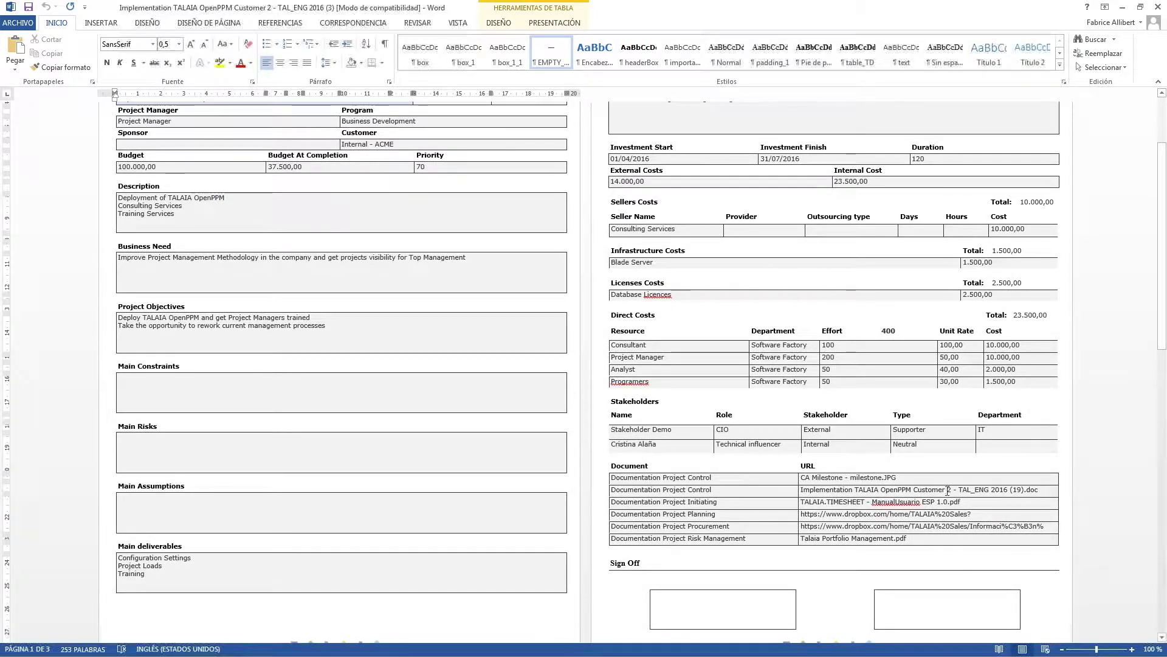
{"action": "left_click", "coordinate": [1124, 13]}
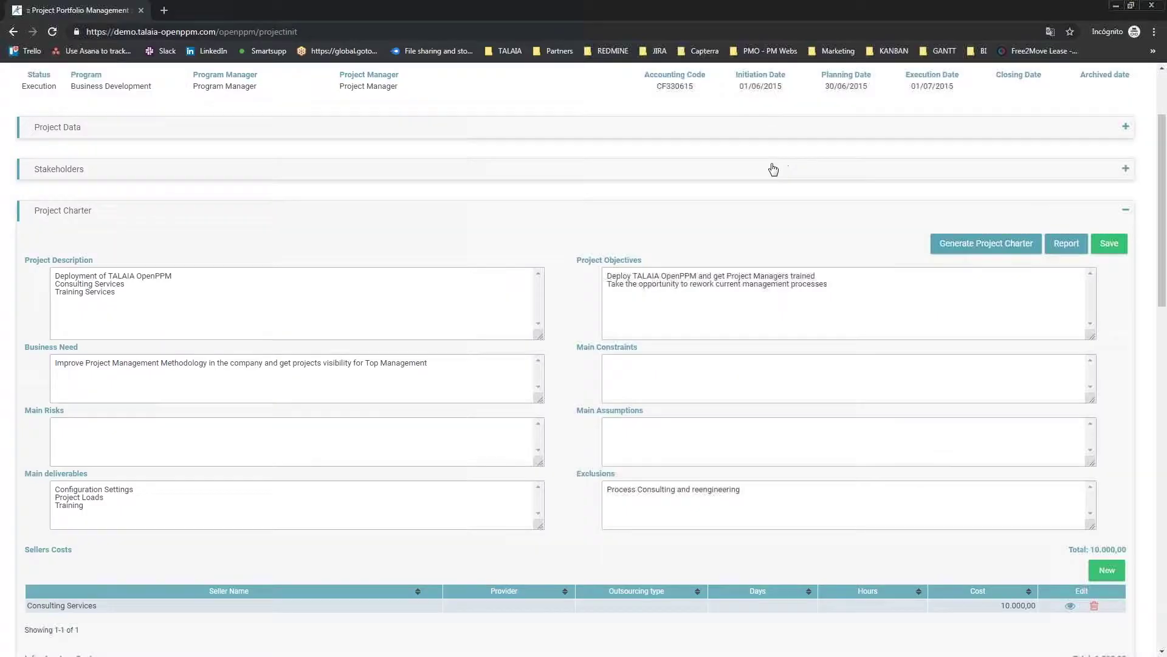
- Collapse the Project Charter section and switch to the project's Plan stage
{"action": "left_click", "coordinate": [712, 209]}
{"action": "scroll", "coordinate": [308, 357], "scroll_direction": "up", "scroll_amount": 3}
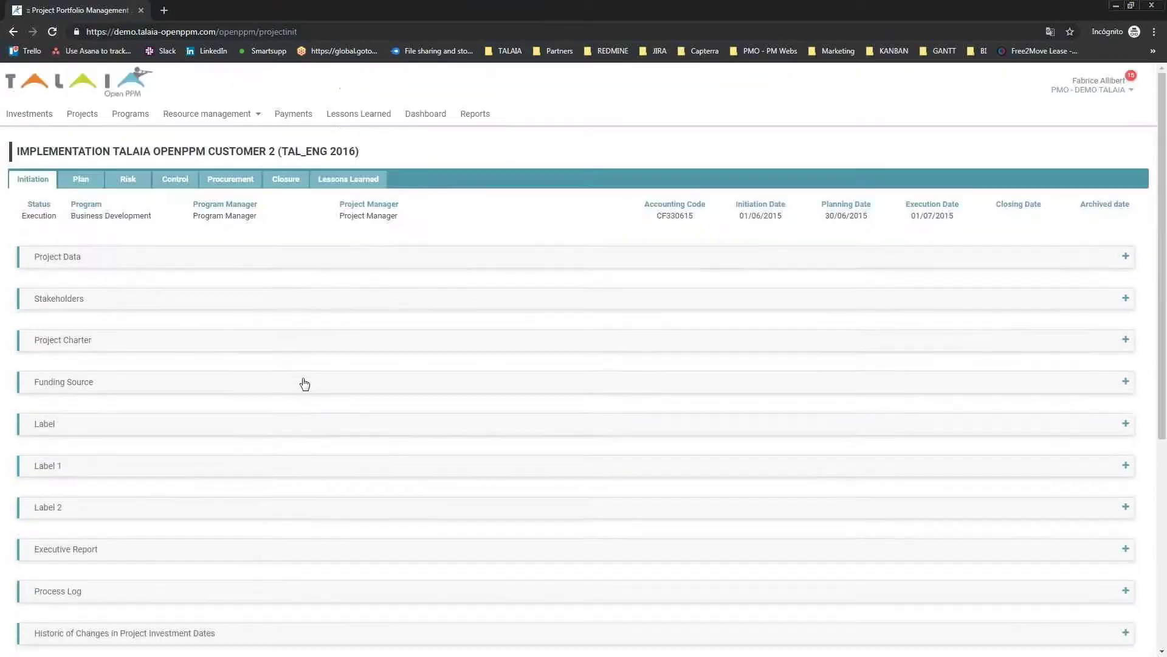
{"action": "left_click", "coordinate": [81, 179]}
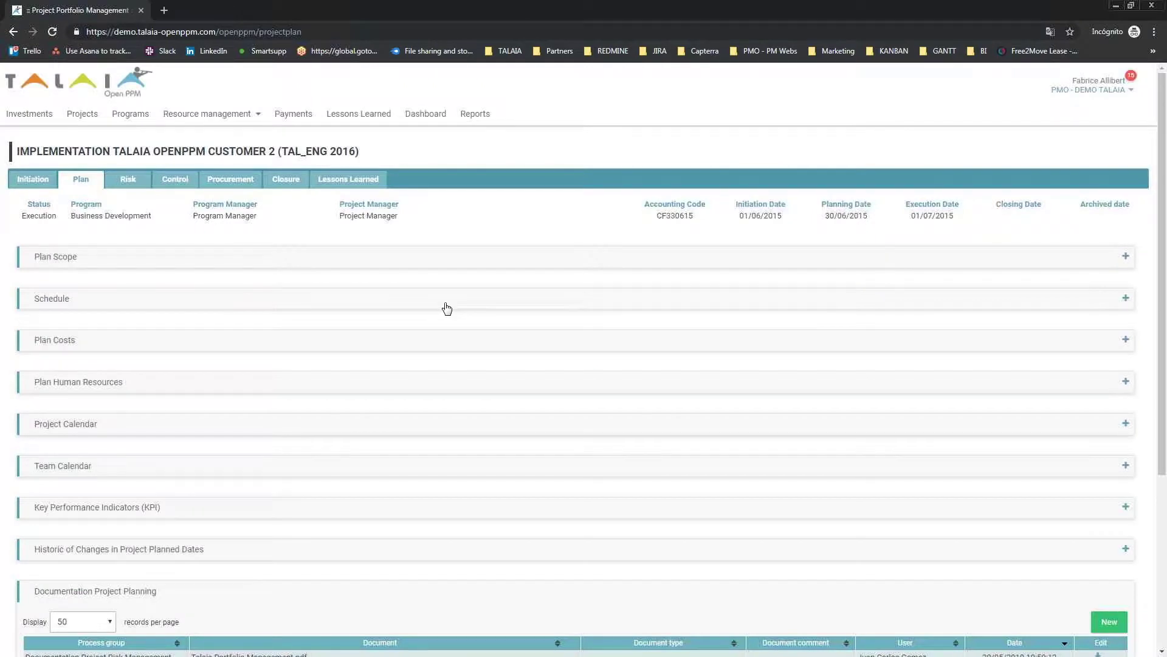
- Expand Plan Scope and examine the Work Breakdown Structure table's activities, dictionary entries, control accounts and budgets
{"action": "left_click", "coordinate": [414, 268]}
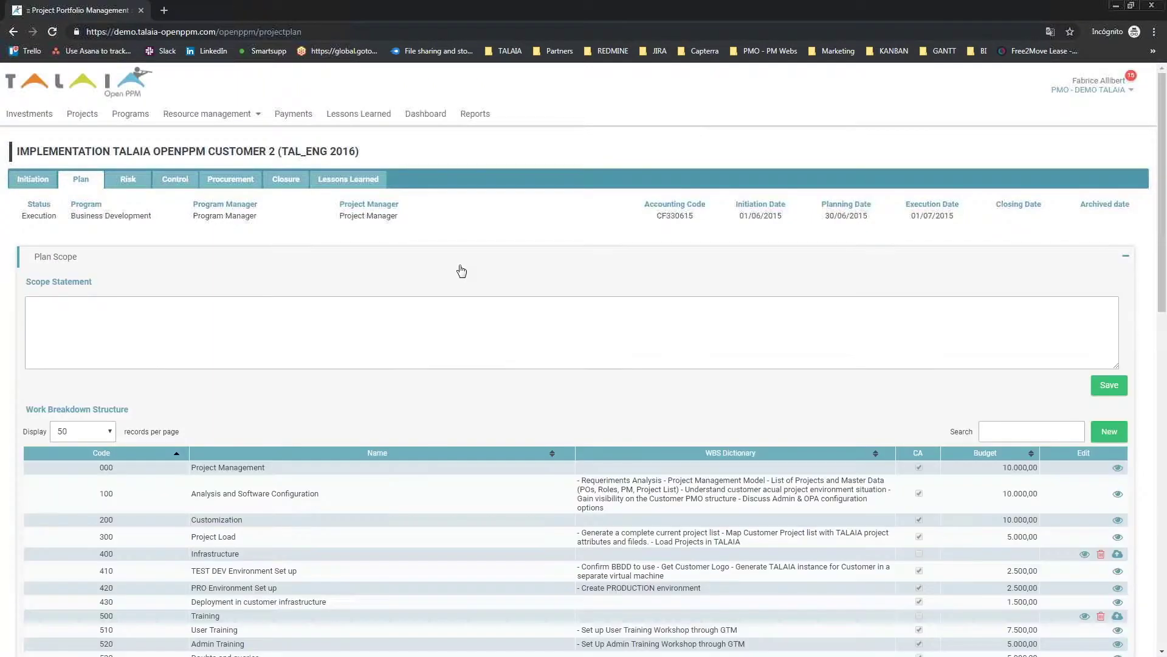
{"action": "scroll", "coordinate": [425, 268], "scroll_direction": "down", "scroll_amount": 3}
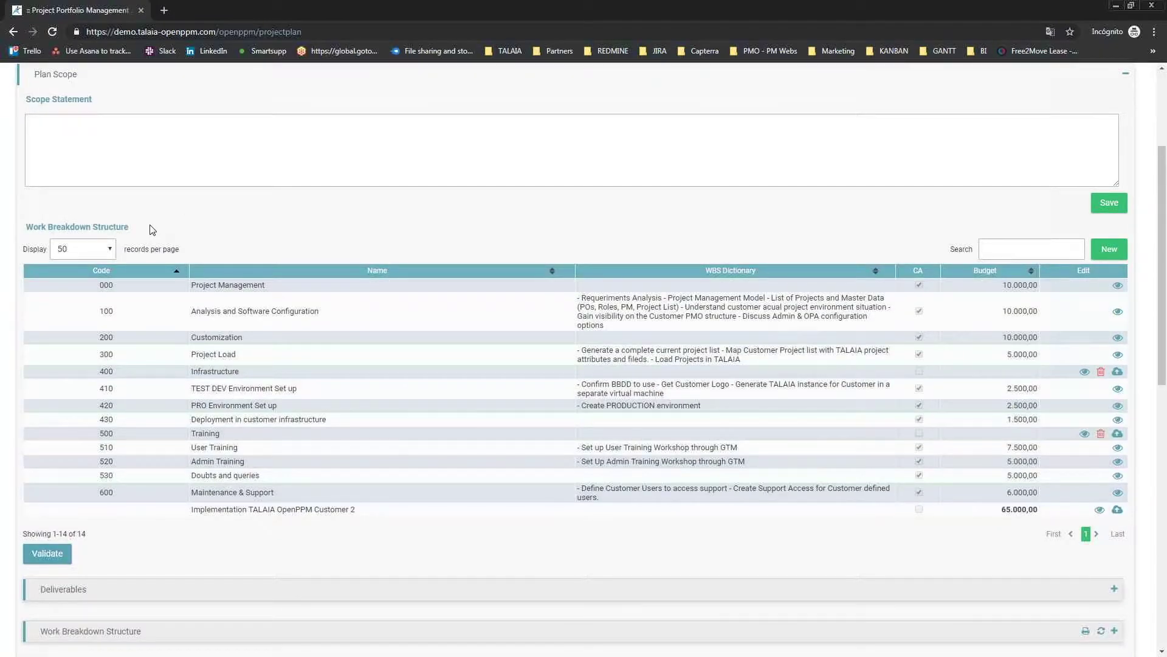
{"action": "scroll", "coordinate": [365, 316], "scroll_direction": "down", "scroll_amount": 3}
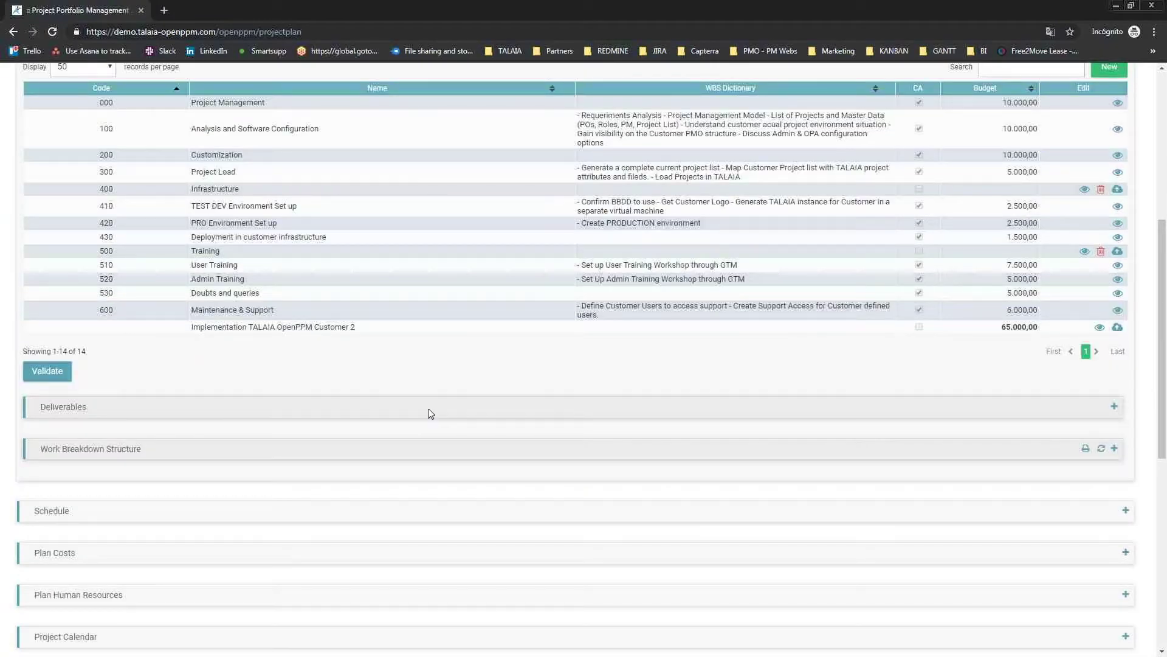
- Expand the Deliverables list and view the PM Model Requirements deliverable's details, closing them without changes
{"action": "left_click", "coordinate": [431, 408]}
{"action": "scroll", "coordinate": [651, 370], "scroll_direction": "down", "scroll_amount": 1}
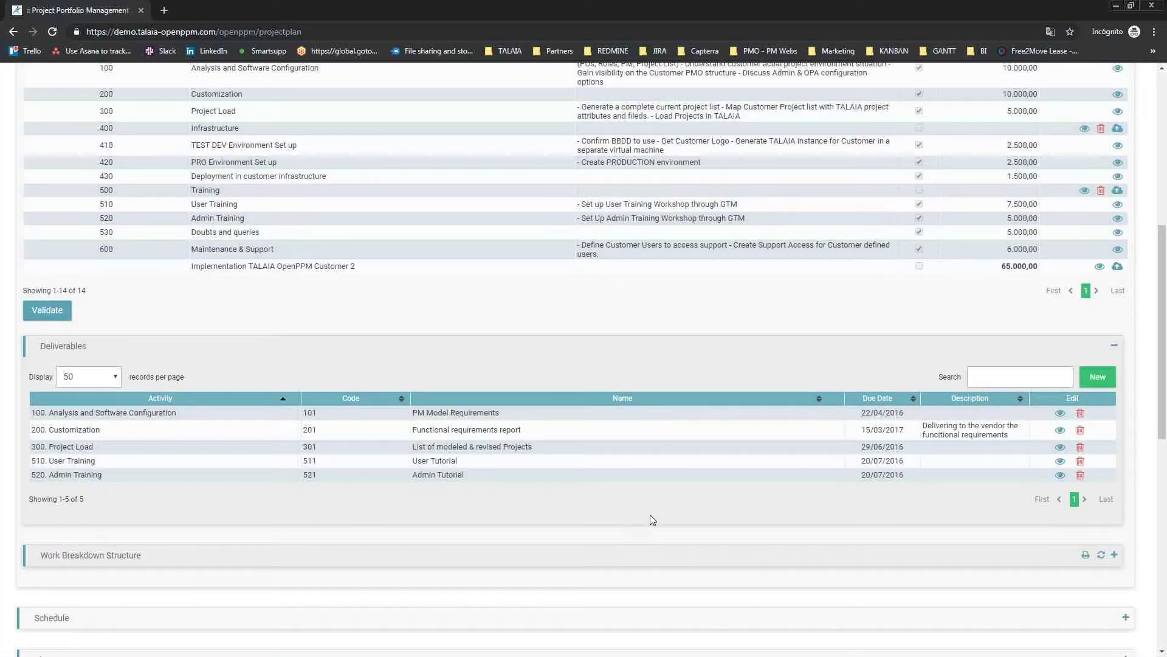
{"action": "left_click", "coordinate": [1060, 413]}
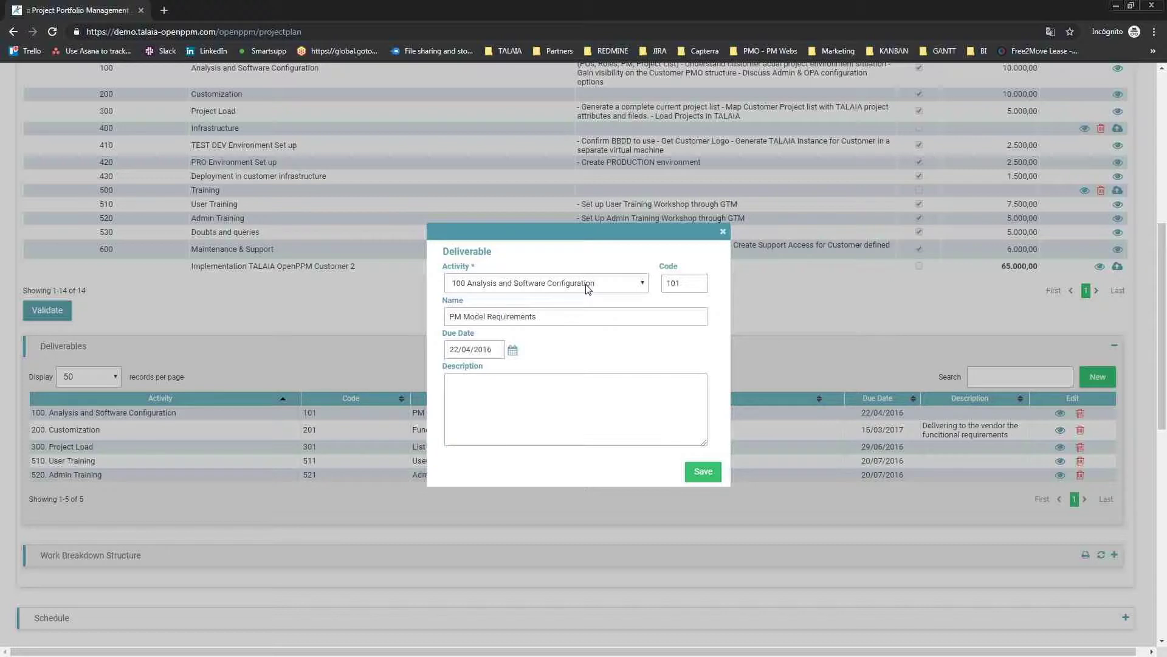
{"action": "left_click", "coordinate": [723, 231]}
- Display the Work Breakdown Structure diagram, examine its control accounts and procurement items, and collapse Plan Scope
{"action": "scroll", "coordinate": [641, 350], "scroll_direction": "down", "scroll_amount": 3}
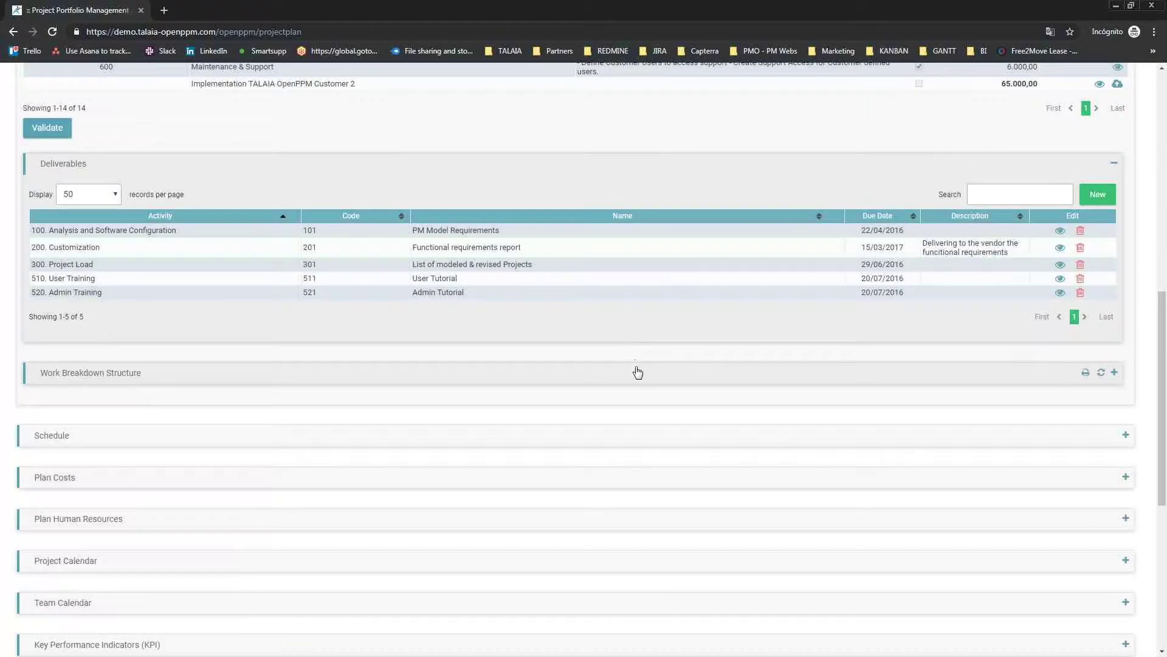
{"action": "left_click", "coordinate": [638, 372]}
{"action": "scroll", "coordinate": [561, 292], "scroll_direction": "down", "scroll_amount": 3}
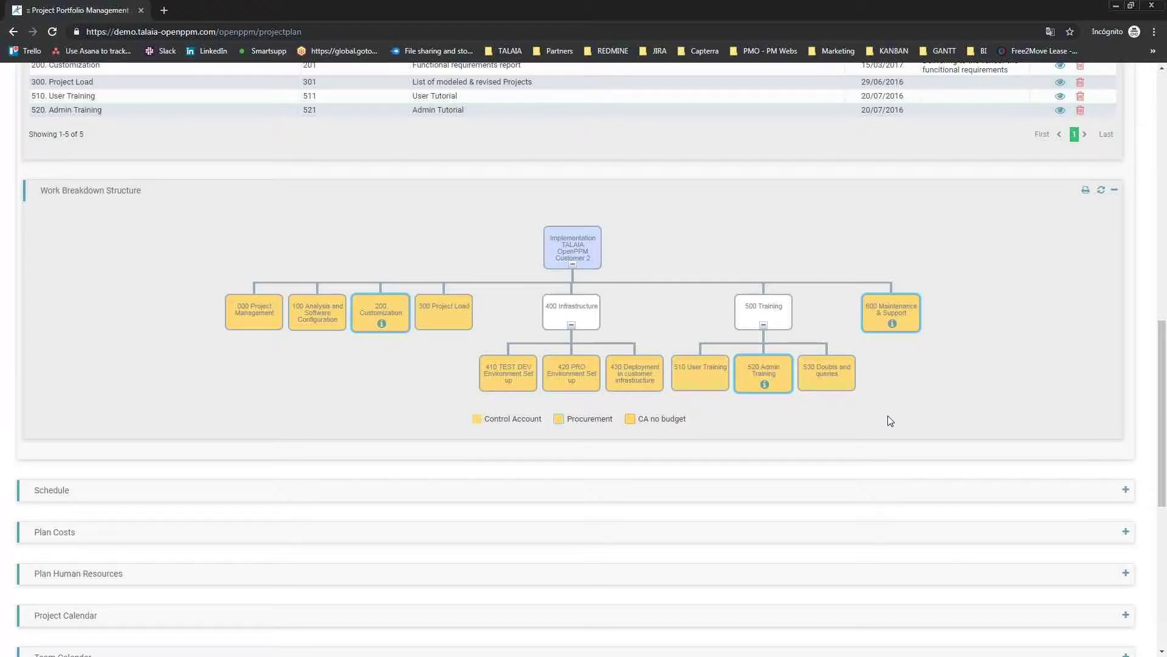
{"action": "scroll", "coordinate": [881, 417], "scroll_direction": "up", "scroll_amount": 8}
{"action": "scroll", "coordinate": [880, 422], "scroll_direction": "up", "scroll_amount": 5}
{"action": "left_click", "coordinate": [629, 258]}
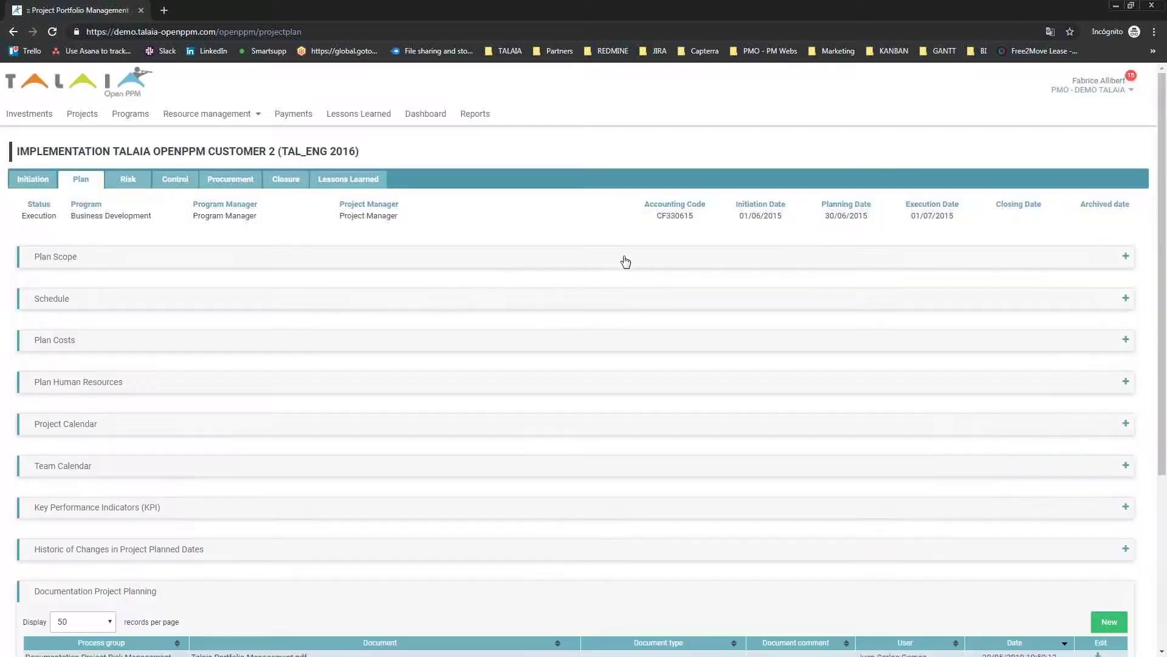
- Expand Schedule, examine the control account dates and milestones, and view the Configuration Workshop 1 milestone's details, closing them without changes
{"action": "left_click", "coordinate": [498, 297]}
{"action": "scroll", "coordinate": [703, 296], "scroll_direction": "down", "scroll_amount": 3}
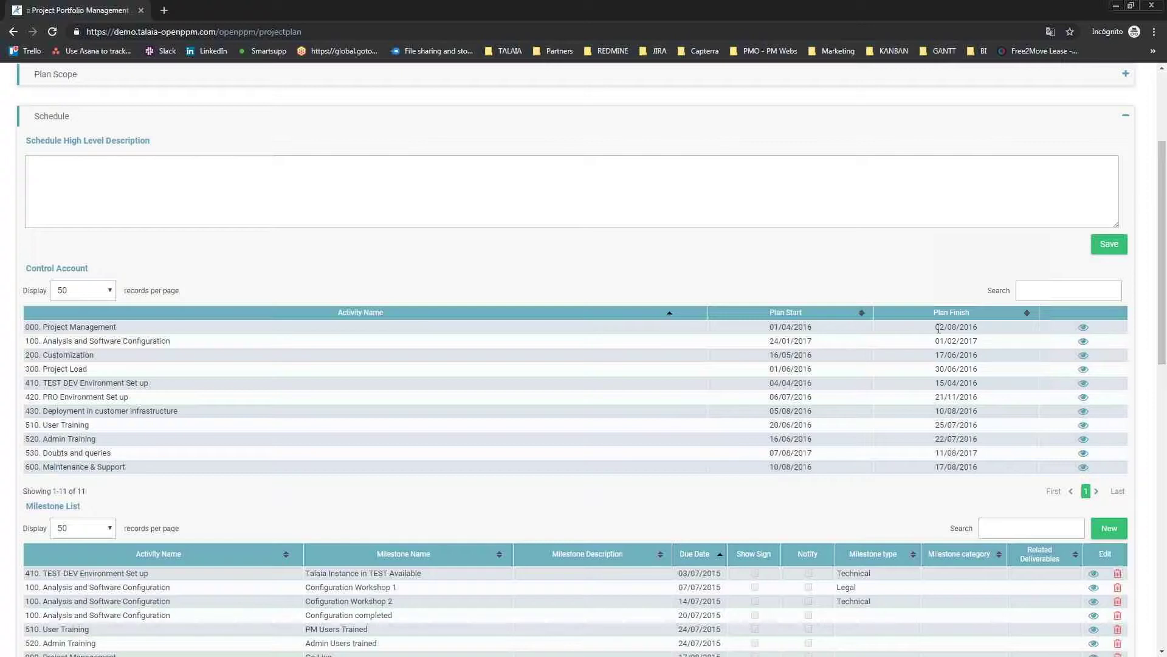
{"action": "scroll", "coordinate": [939, 328], "scroll_direction": "down", "scroll_amount": 4}
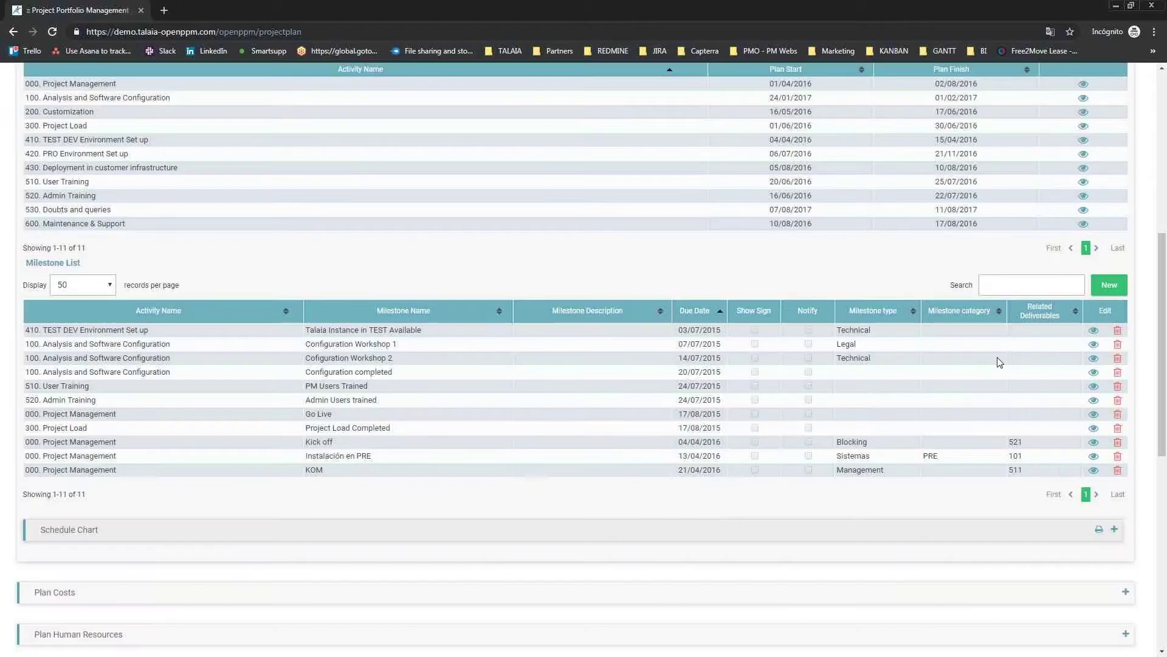
{"action": "left_click", "coordinate": [1093, 345]}
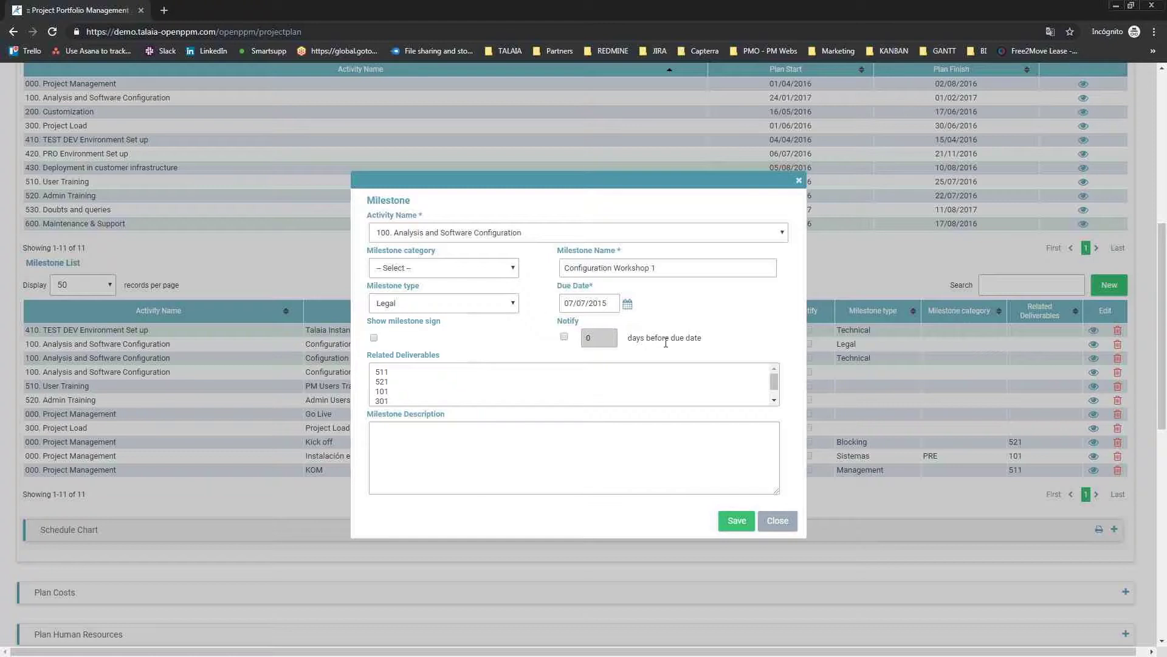
{"action": "left_click", "coordinate": [799, 181]}
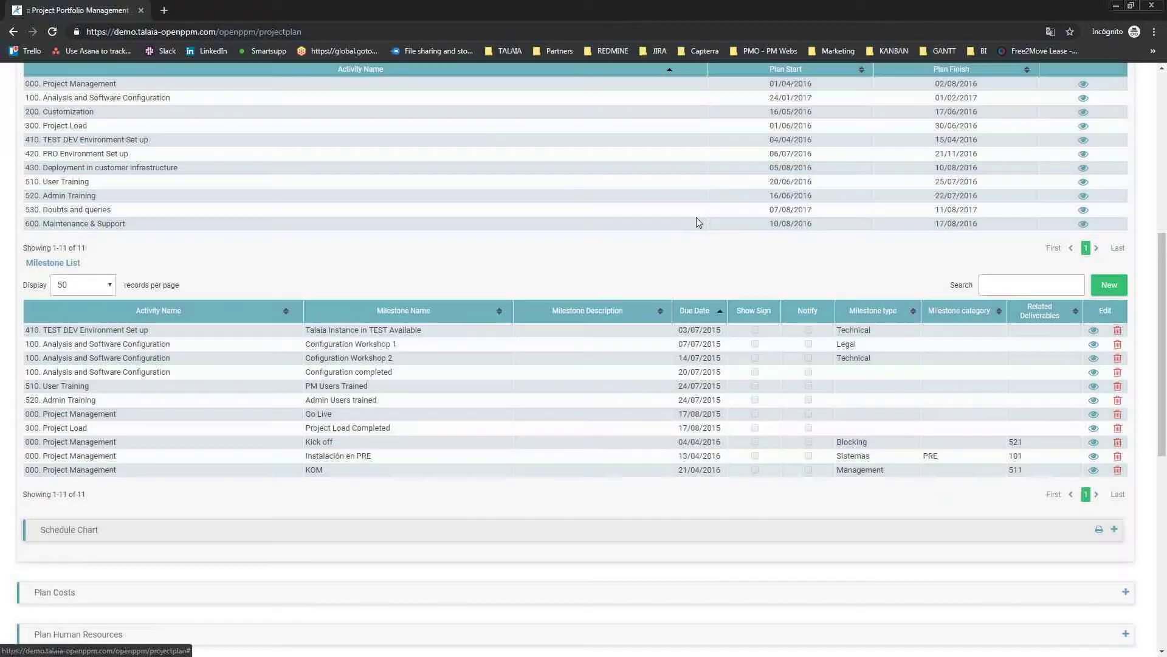
- Display the Schedule Chart at a reduced zoom, examine the control account timelines, and collapse Schedule
{"action": "scroll", "coordinate": [439, 299], "scroll_direction": "down", "scroll_amount": 3}
{"action": "left_click", "coordinate": [437, 348]}
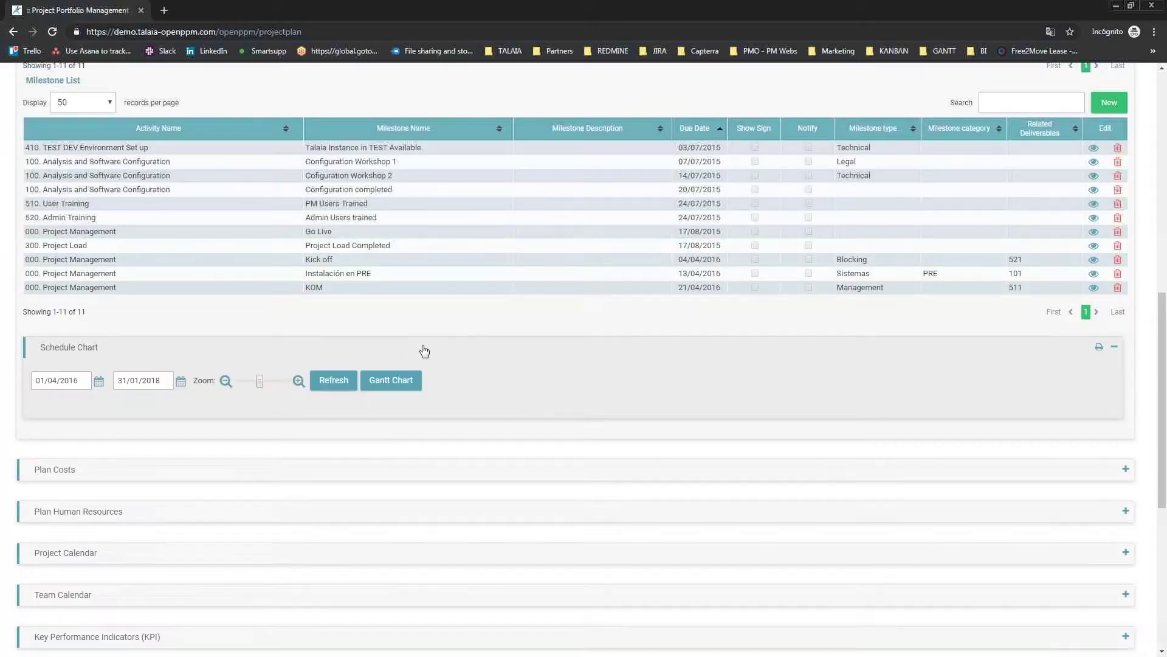
{"action": "left_click", "coordinate": [344, 379]}
{"action": "left_click_drag", "start_coordinate": [252, 382], "coordinate": [249, 383]}
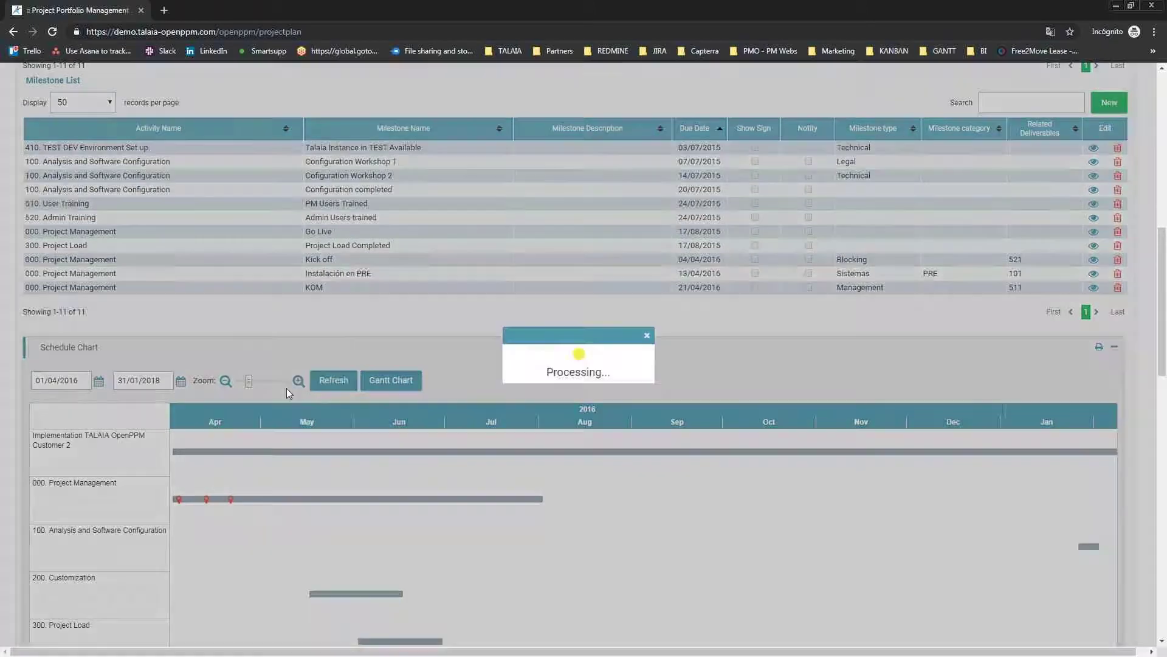
{"action": "scroll", "coordinate": [334, 437], "scroll_direction": "down", "scroll_amount": 9}
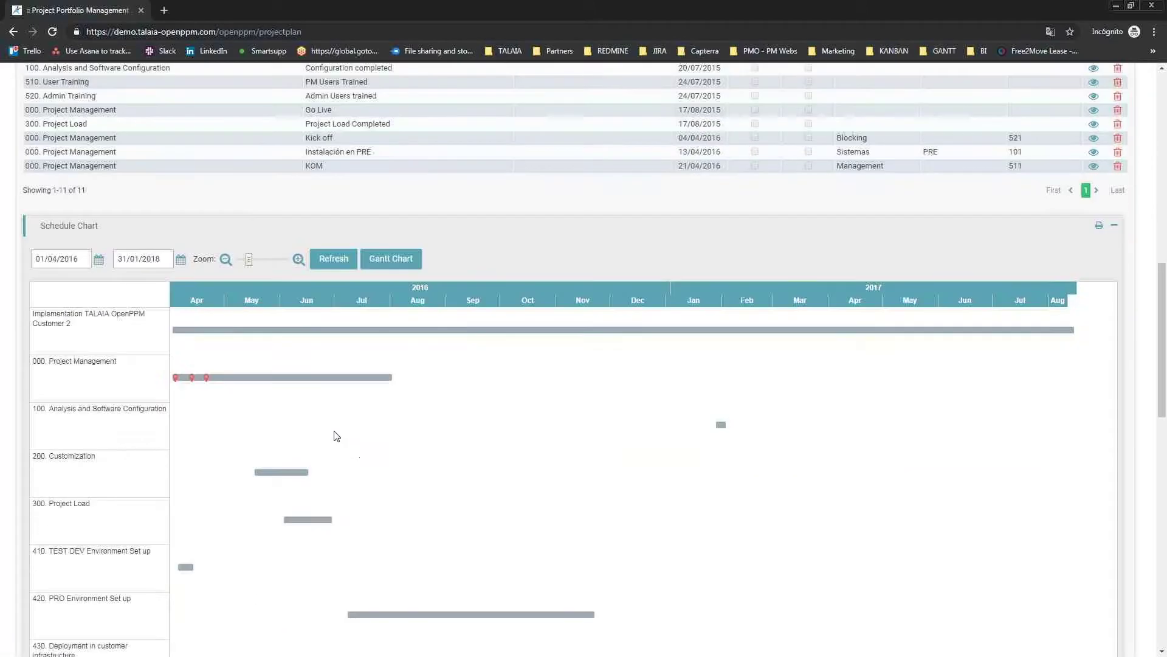
{"action": "scroll", "coordinate": [646, 445], "scroll_direction": "up", "scroll_amount": 6}
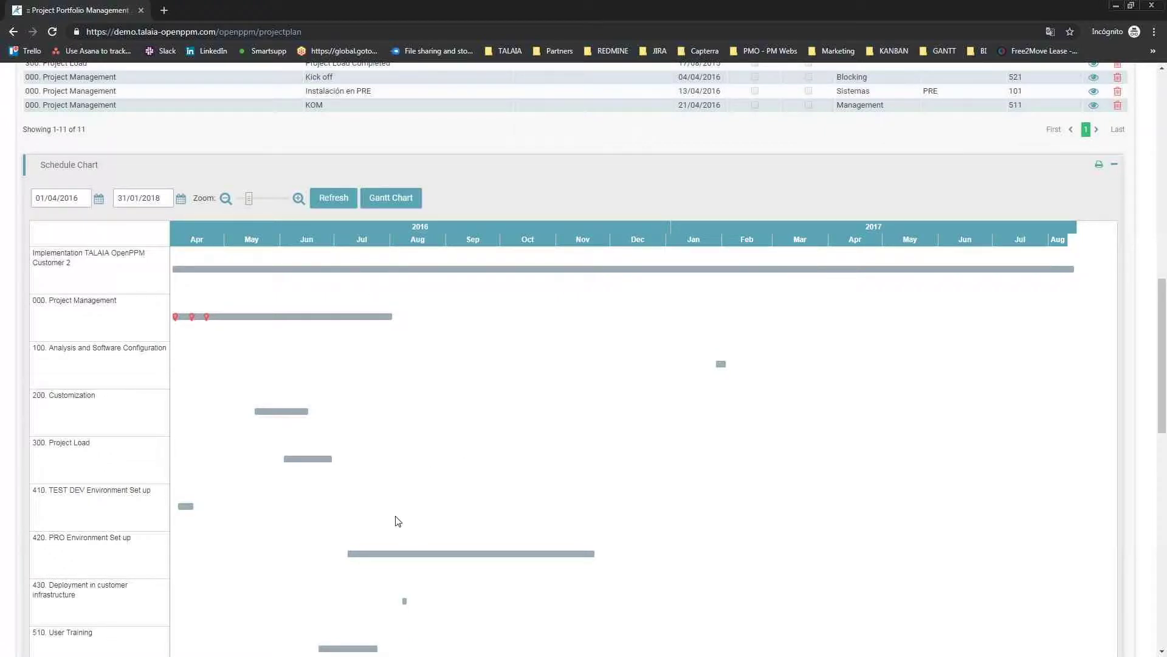
{"action": "scroll", "coordinate": [519, 614], "scroll_direction": "down", "scroll_amount": 2}
{"action": "scroll", "coordinate": [537, 602], "scroll_direction": "up", "scroll_amount": 12}
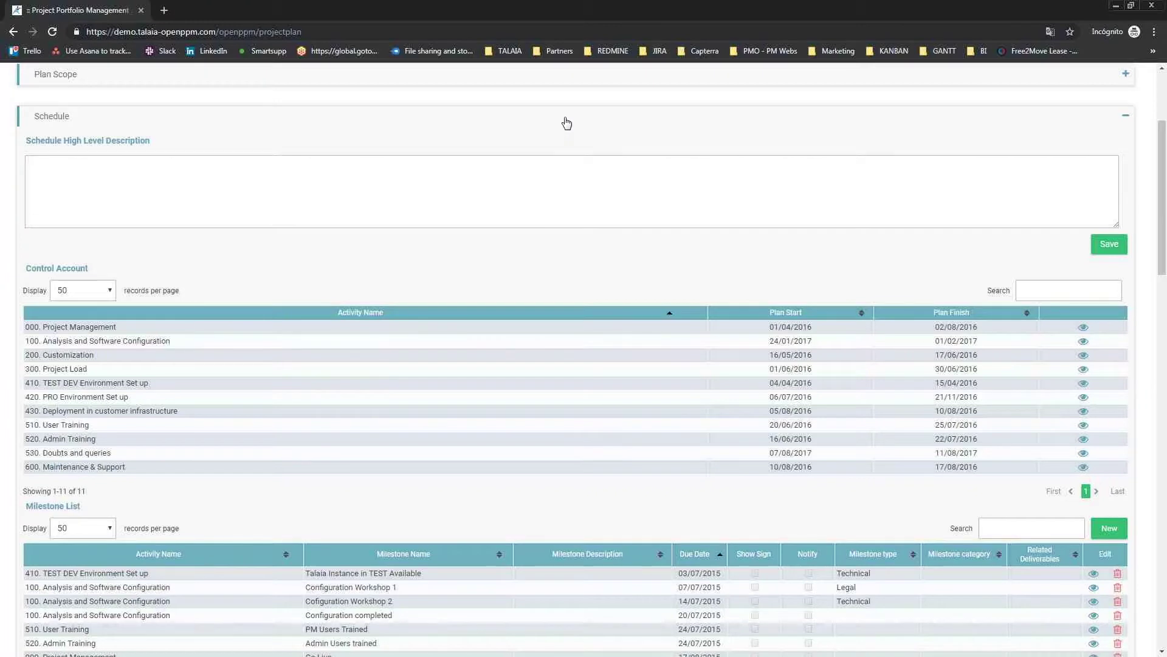
{"action": "left_click", "coordinate": [563, 118]}
- Expand Plan Costs and examine the planned invoices in the Funding table
{"action": "left_click", "coordinate": [650, 158]}
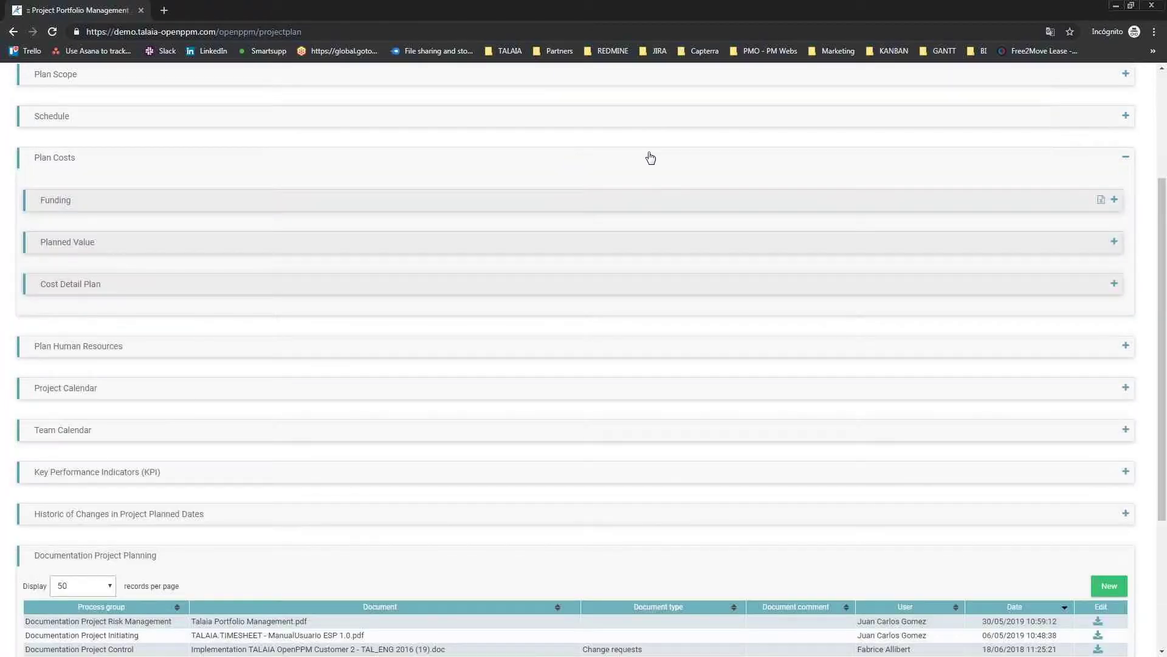
{"action": "left_click", "coordinate": [665, 208]}
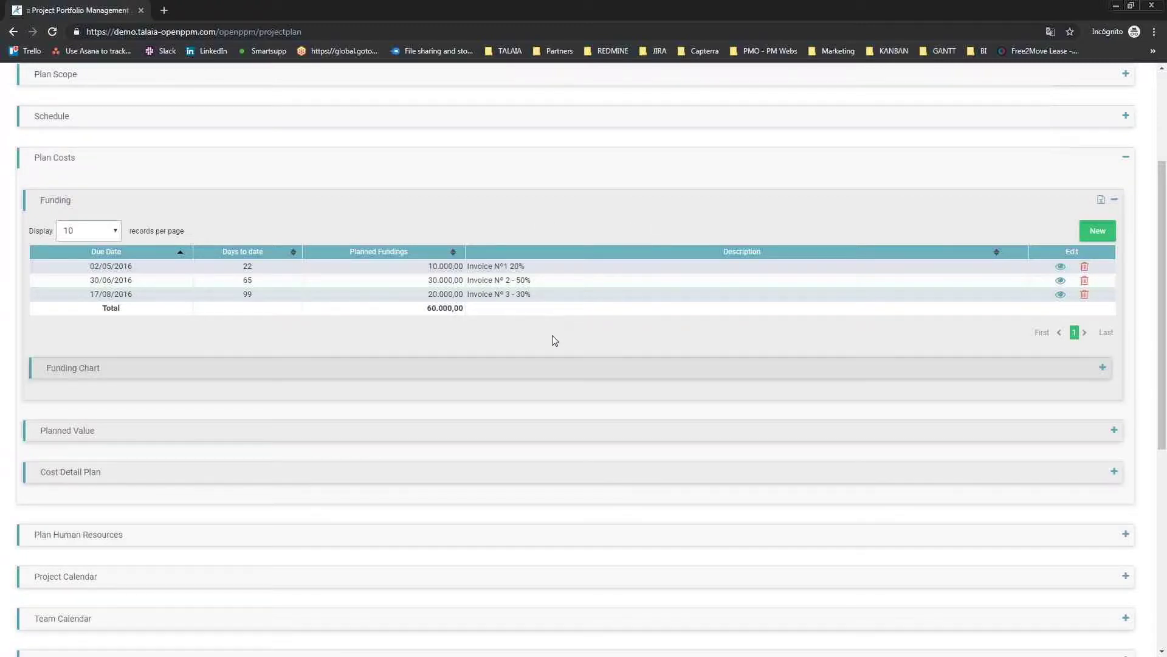
{"action": "scroll", "coordinate": [553, 337], "scroll_direction": "down", "scroll_amount": 1}
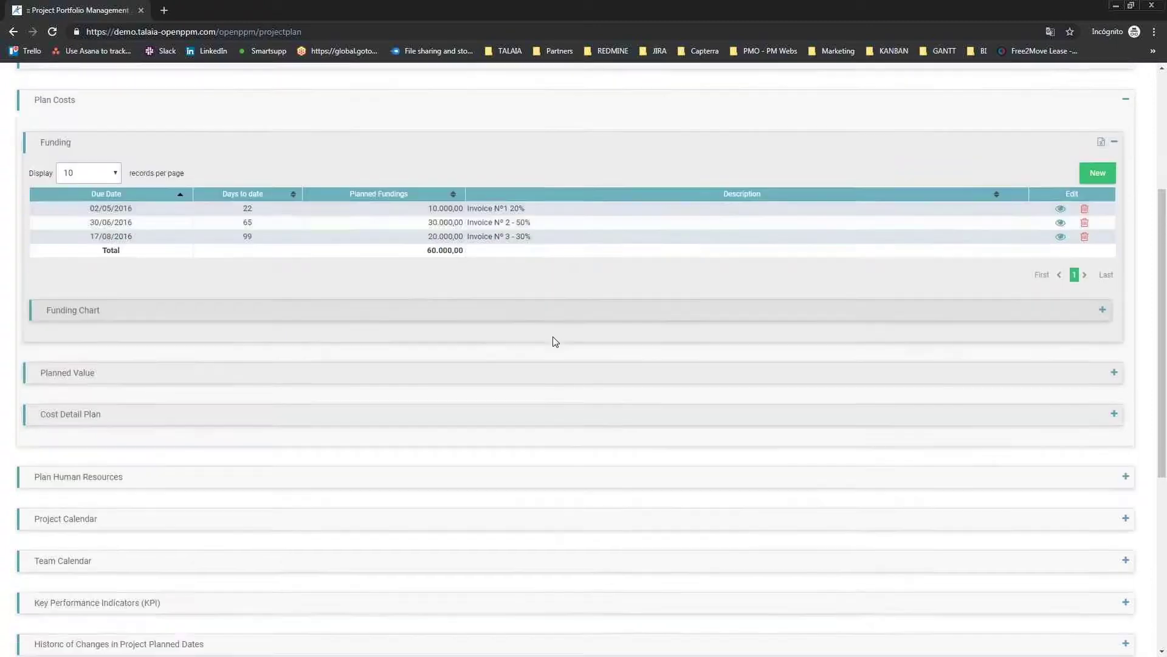
- Expand Planned Value, examine its values by follow-up date, and display the Planned Value Chart
{"action": "left_click", "coordinate": [605, 371]}
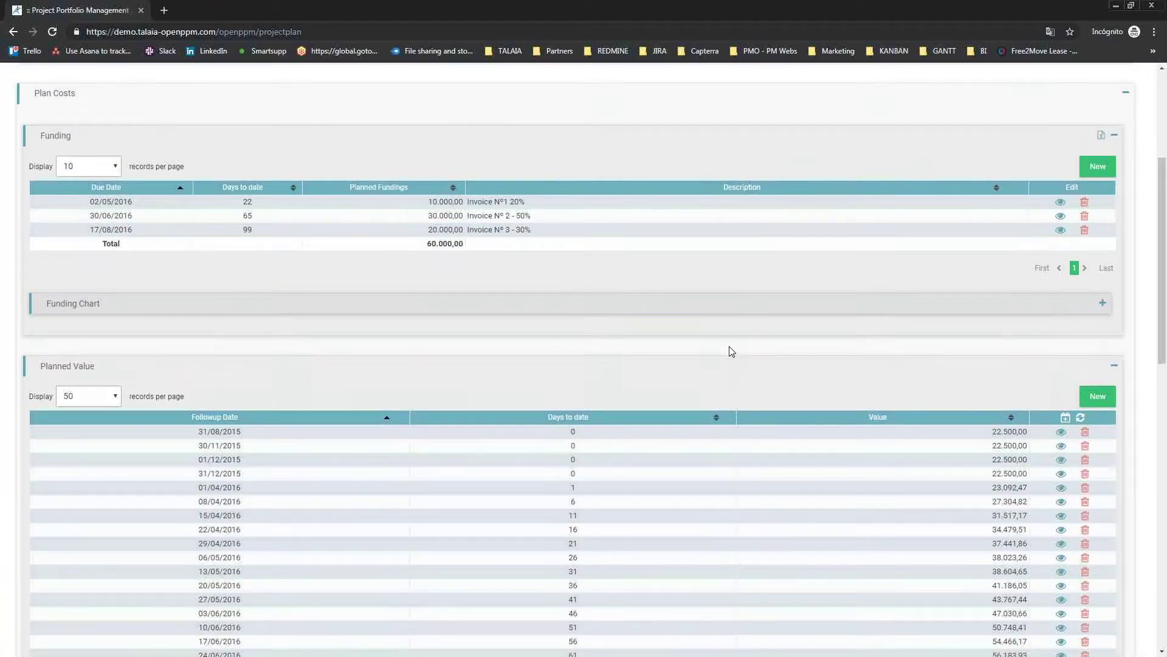
{"action": "scroll", "coordinate": [732, 352], "scroll_direction": "down", "scroll_amount": 4}
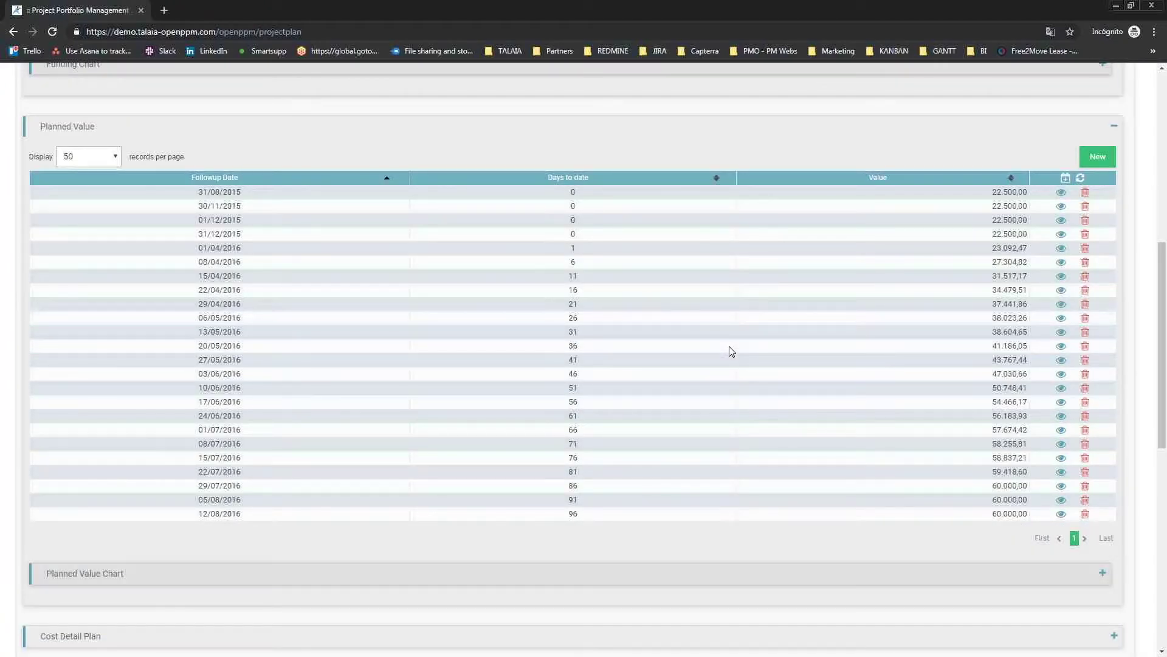
{"action": "scroll", "coordinate": [730, 346], "scroll_direction": "down", "scroll_amount": 2}
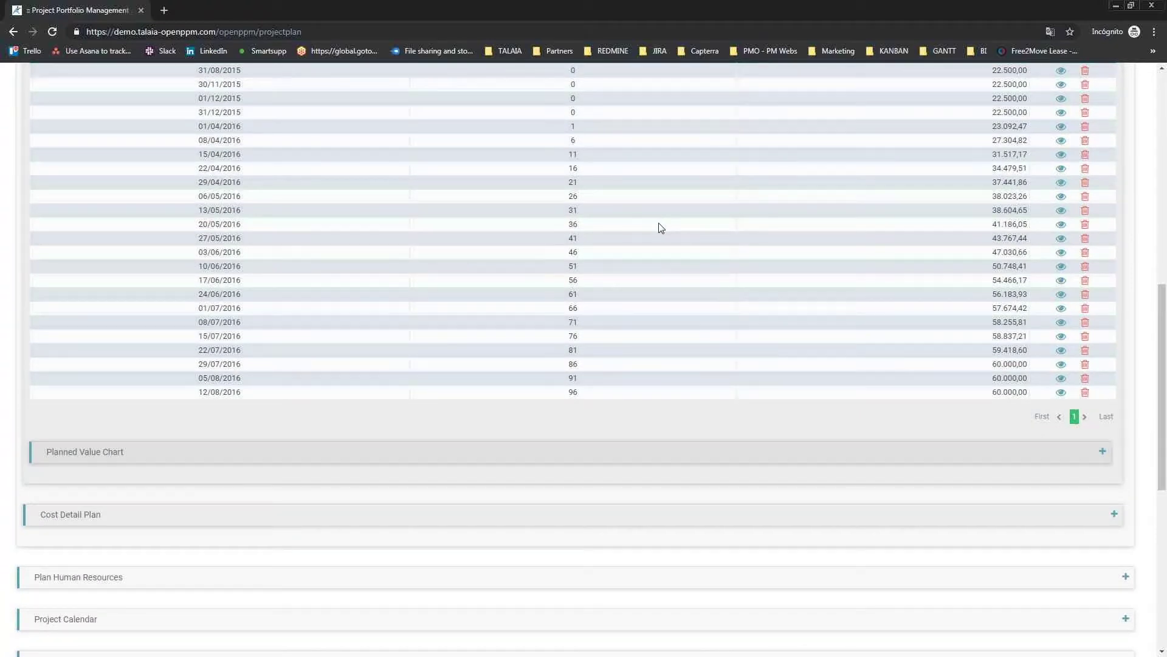
{"action": "scroll", "coordinate": [262, 193], "scroll_direction": "up", "scroll_amount": 2}
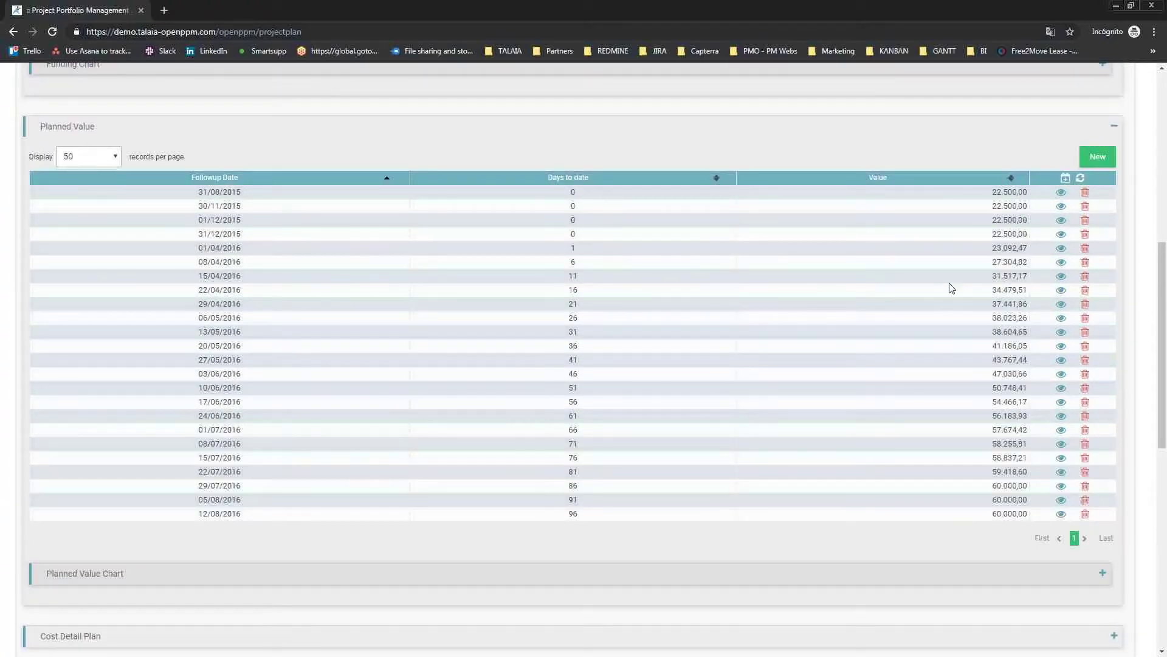
{"action": "scroll", "coordinate": [729, 341], "scroll_direction": "down", "scroll_amount": 3}
{"action": "left_click", "coordinate": [534, 395]}
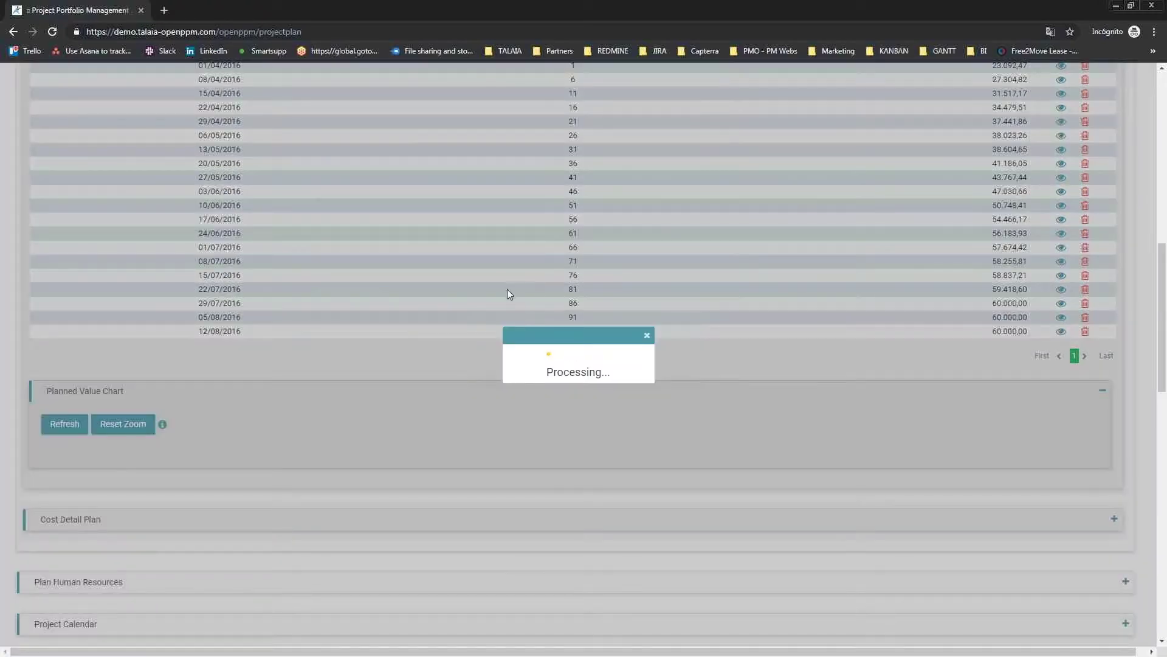
{"action": "scroll", "coordinate": [669, 280], "scroll_direction": "down", "scroll_amount": 4}
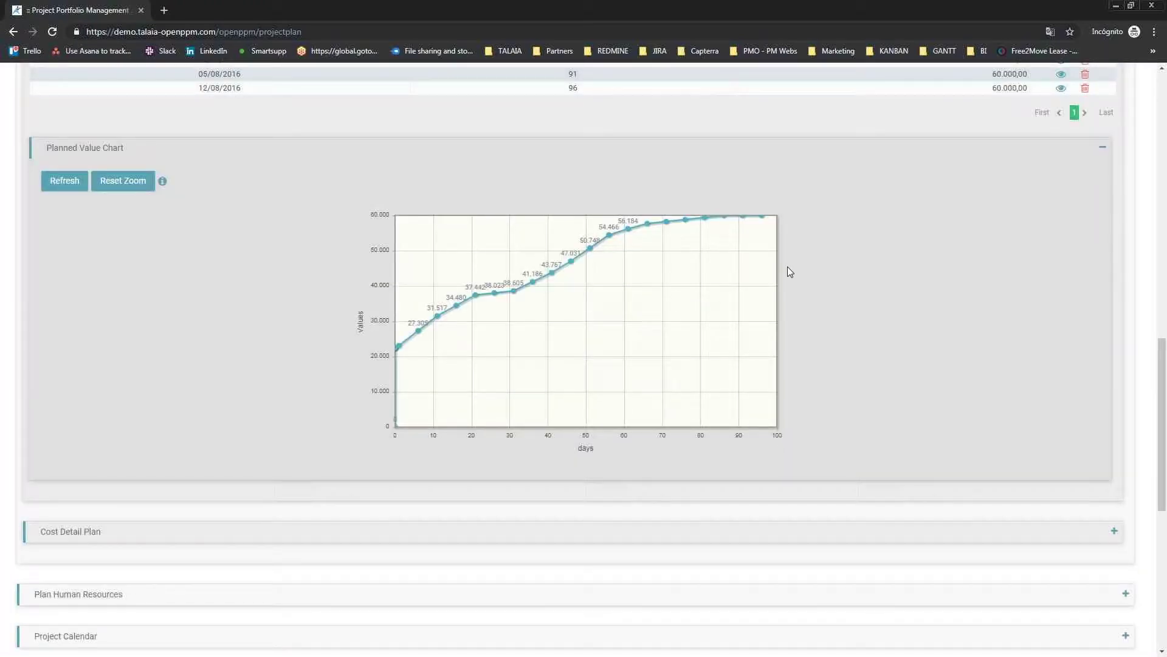
{"action": "scroll", "coordinate": [784, 271], "scroll_direction": "down", "scroll_amount": 7}
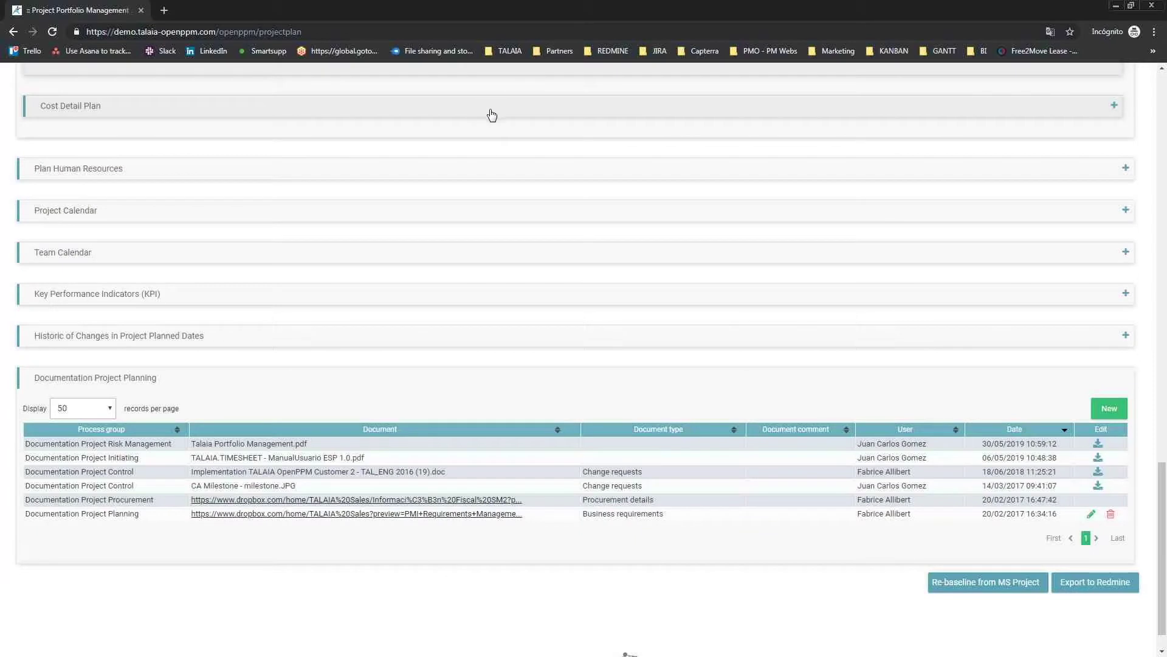
- Examine the Cost Detail Plan's expenses, direct costs and reserves with the Finance Chart, and collapse Plan Costs
{"action": "left_click", "coordinate": [490, 111]}
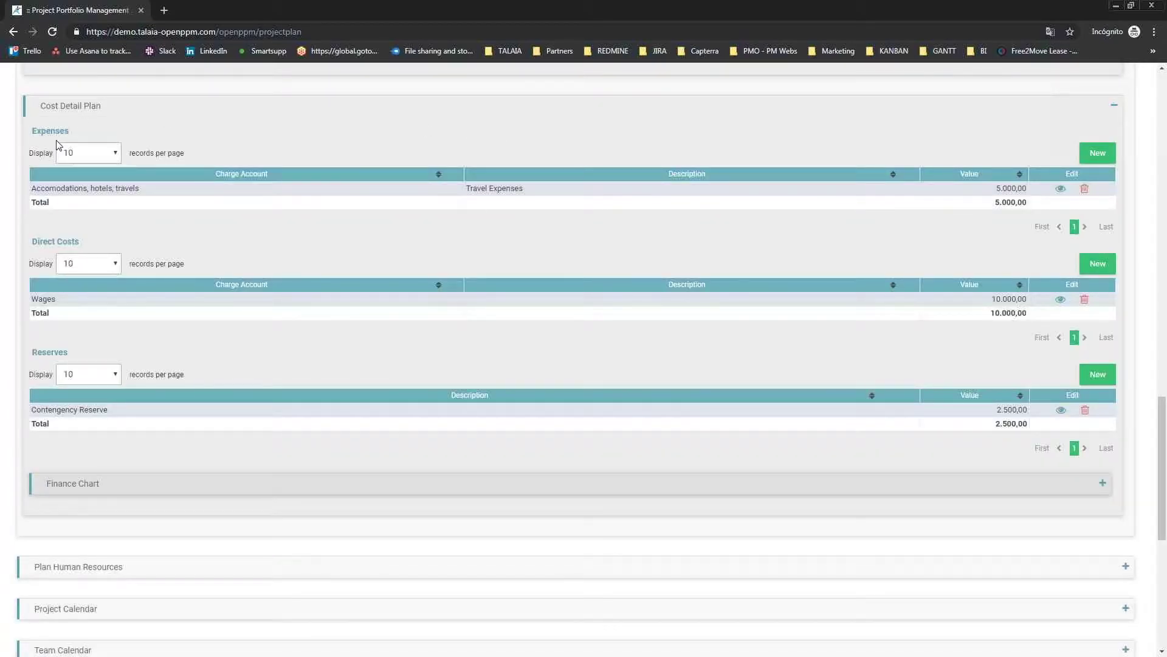
{"action": "scroll", "coordinate": [134, 328], "scroll_direction": "down", "scroll_amount": 3}
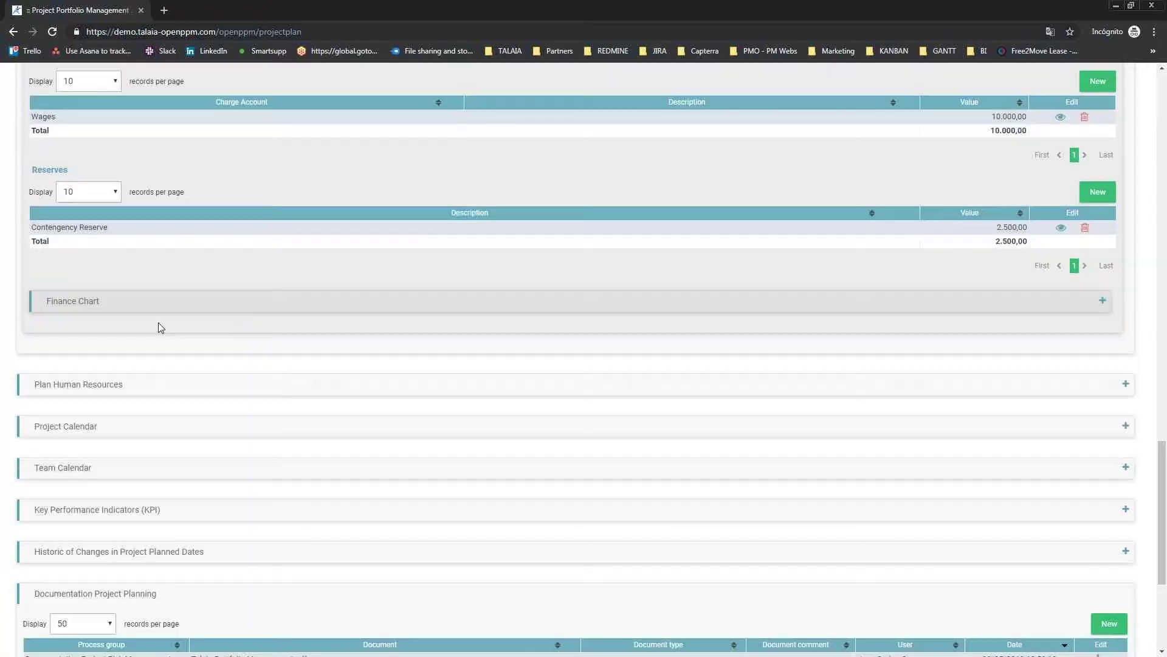
{"action": "left_click", "coordinate": [241, 301]}
{"action": "scroll", "coordinate": [759, 318], "scroll_direction": "down", "scroll_amount": 3}
{"action": "mouse_move", "coordinate": [753, 334]}
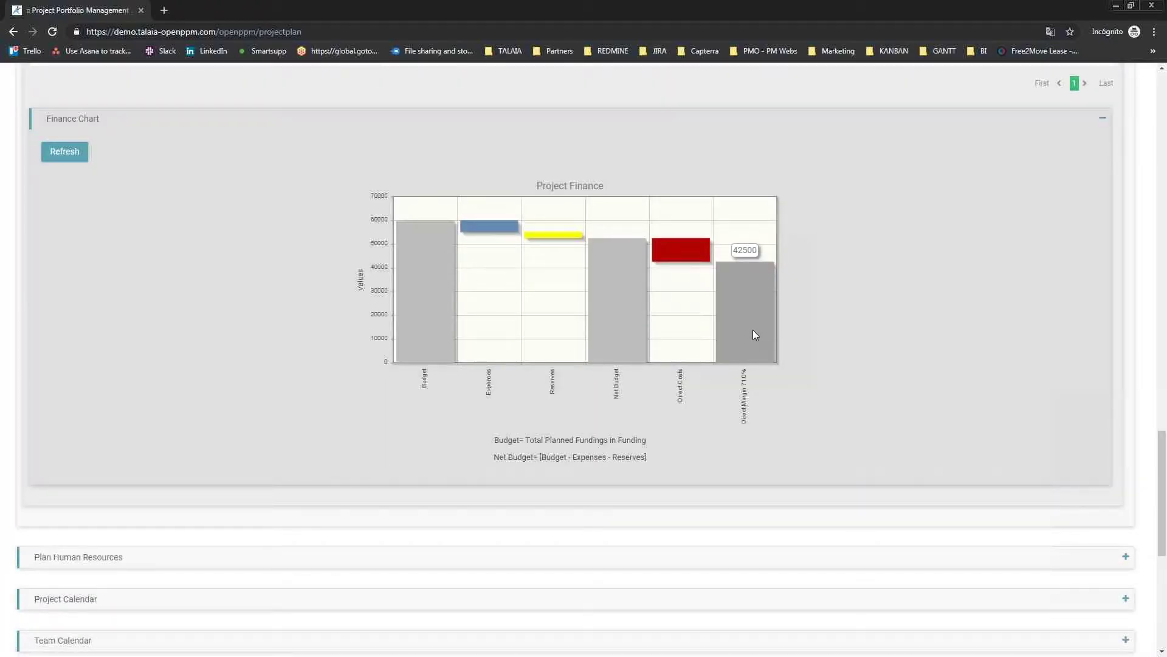
{"action": "scroll", "coordinate": [791, 334], "scroll_direction": "up", "scroll_amount": 20}
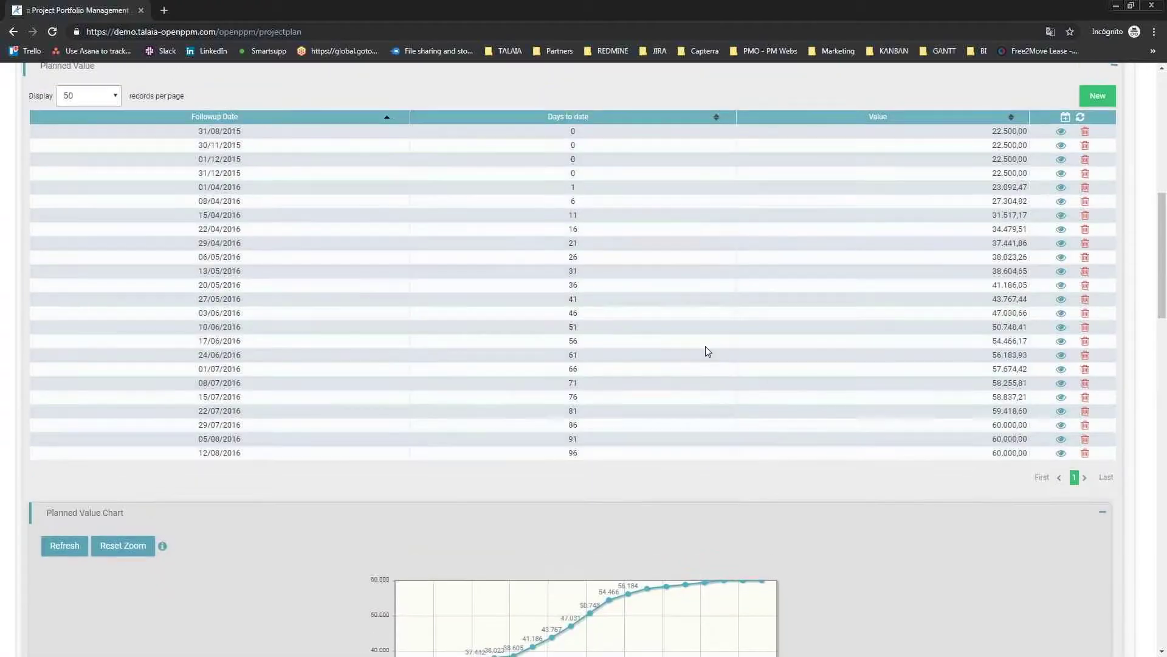
{"action": "scroll", "coordinate": [685, 346], "scroll_direction": "up", "scroll_amount": 10}
{"action": "left_click", "coordinate": [639, 341]}
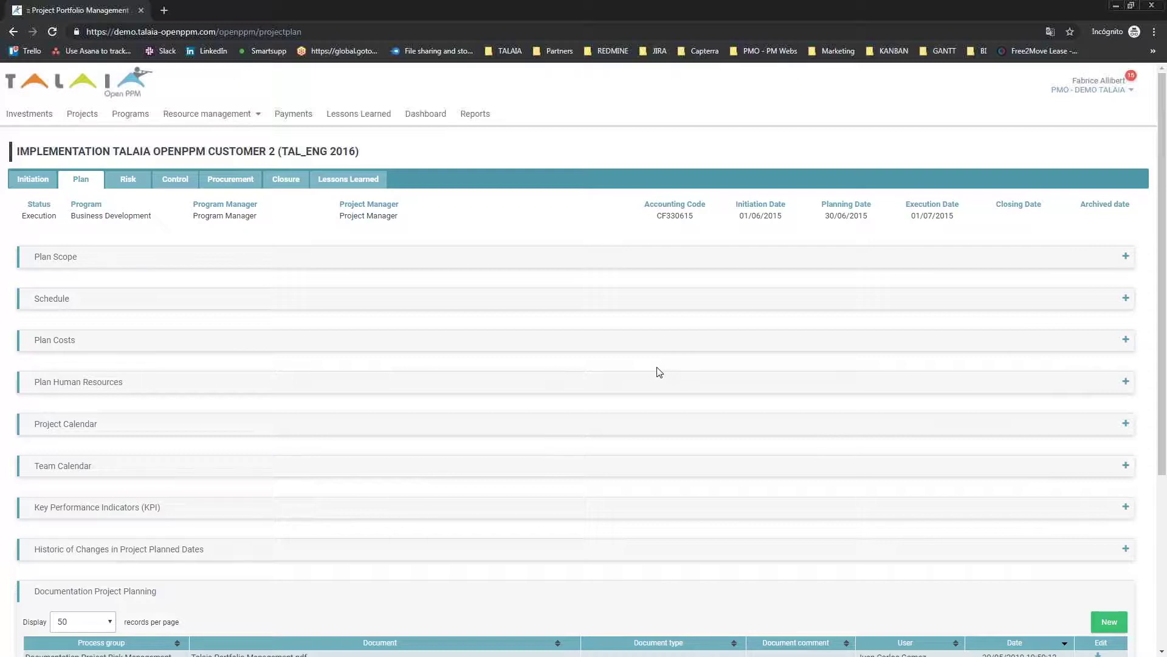
- Expand Plan Human Resources and find available resources with the Analist job category
{"action": "left_click", "coordinate": [532, 388]}
{"action": "scroll", "coordinate": [585, 369], "scroll_direction": "down", "scroll_amount": 3}
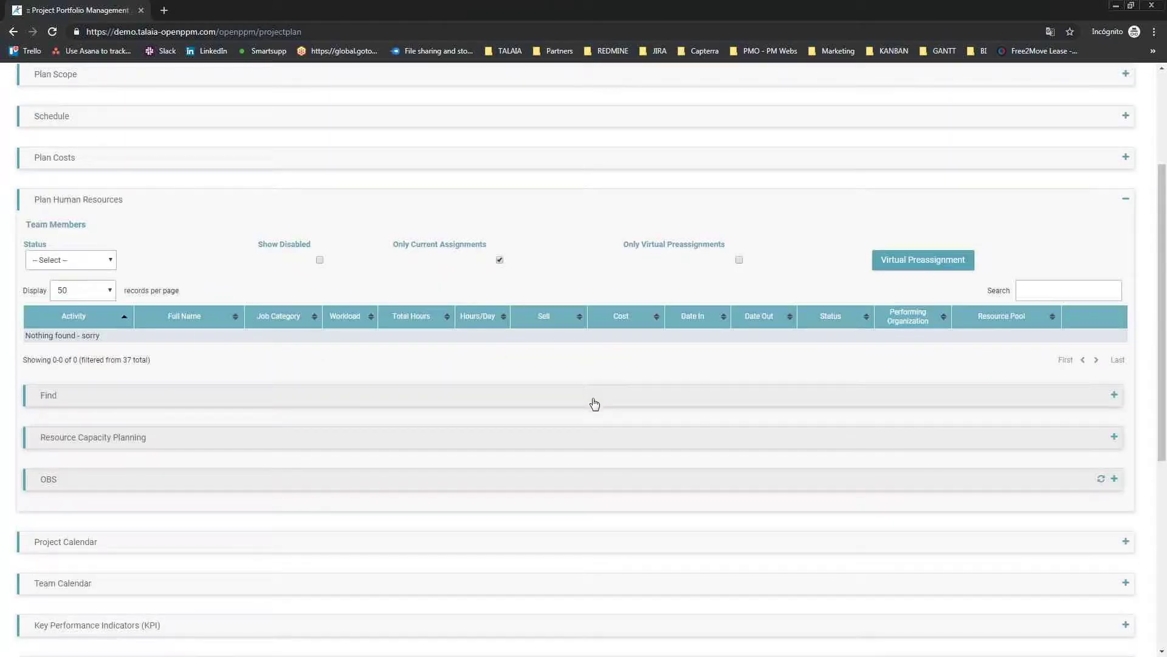
{"action": "left_click", "coordinate": [592, 399]}
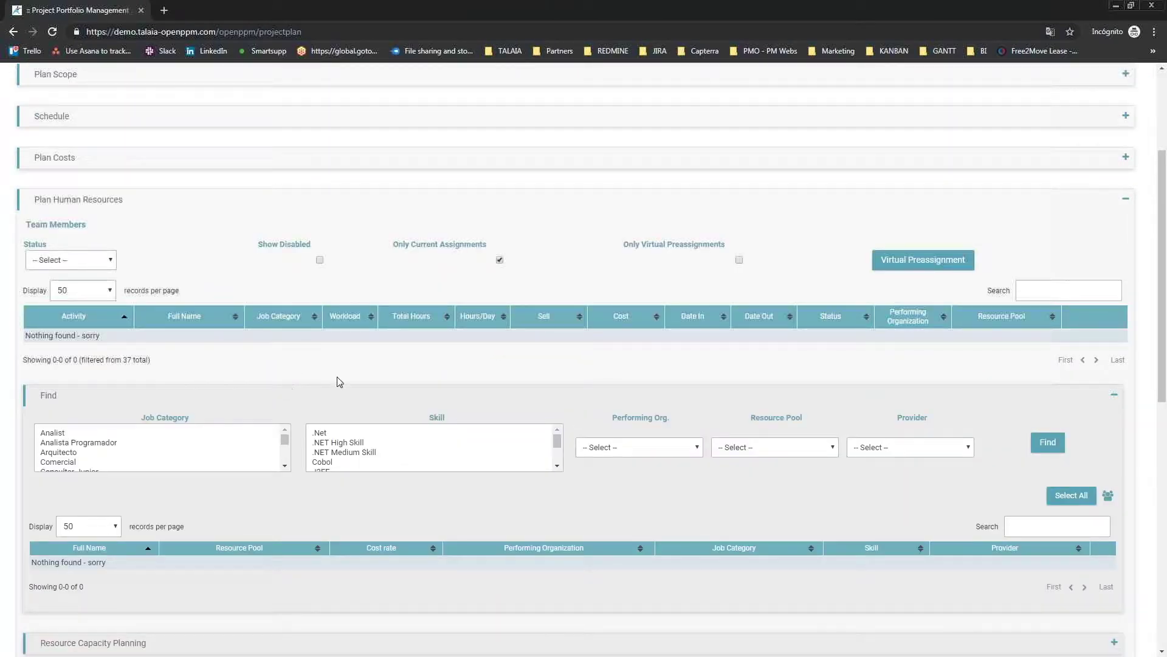
{"action": "scroll", "coordinate": [344, 372], "scroll_direction": "down", "scroll_amount": 1}
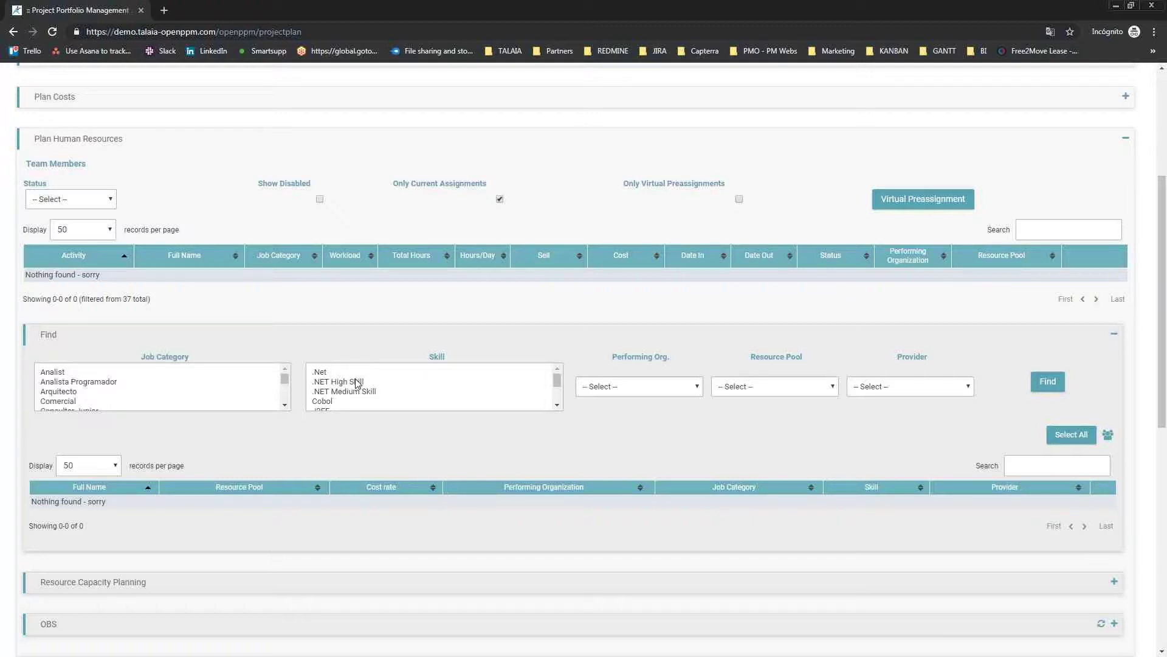
{"action": "left_click", "coordinate": [83, 372]}
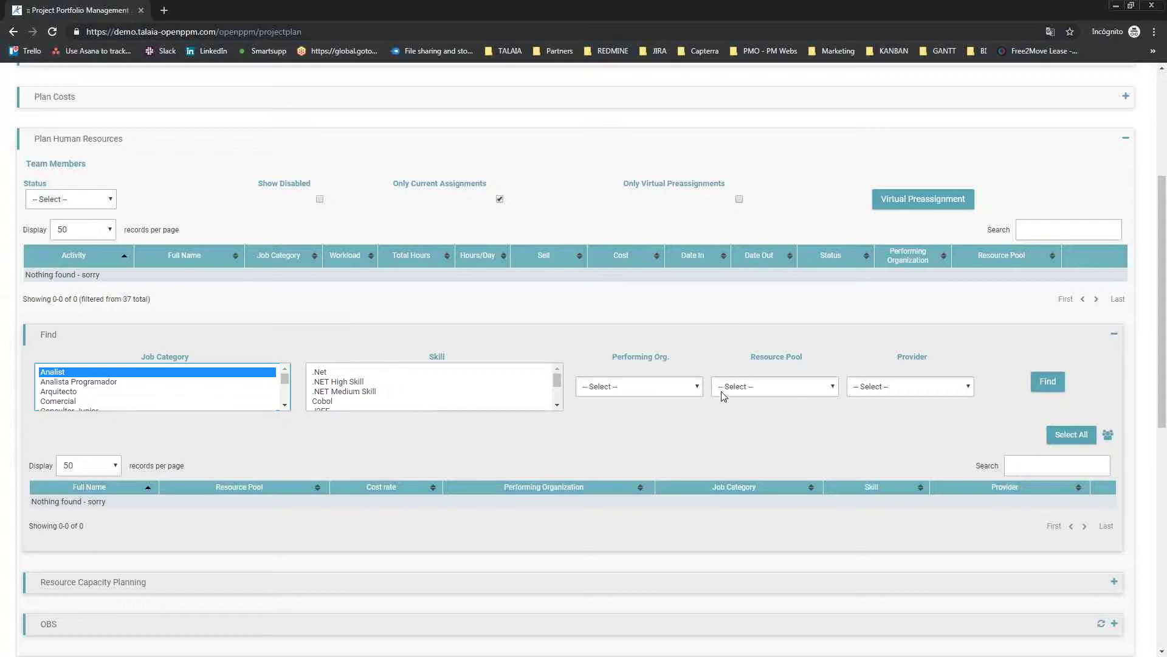
{"action": "left_click", "coordinate": [1059, 388]}
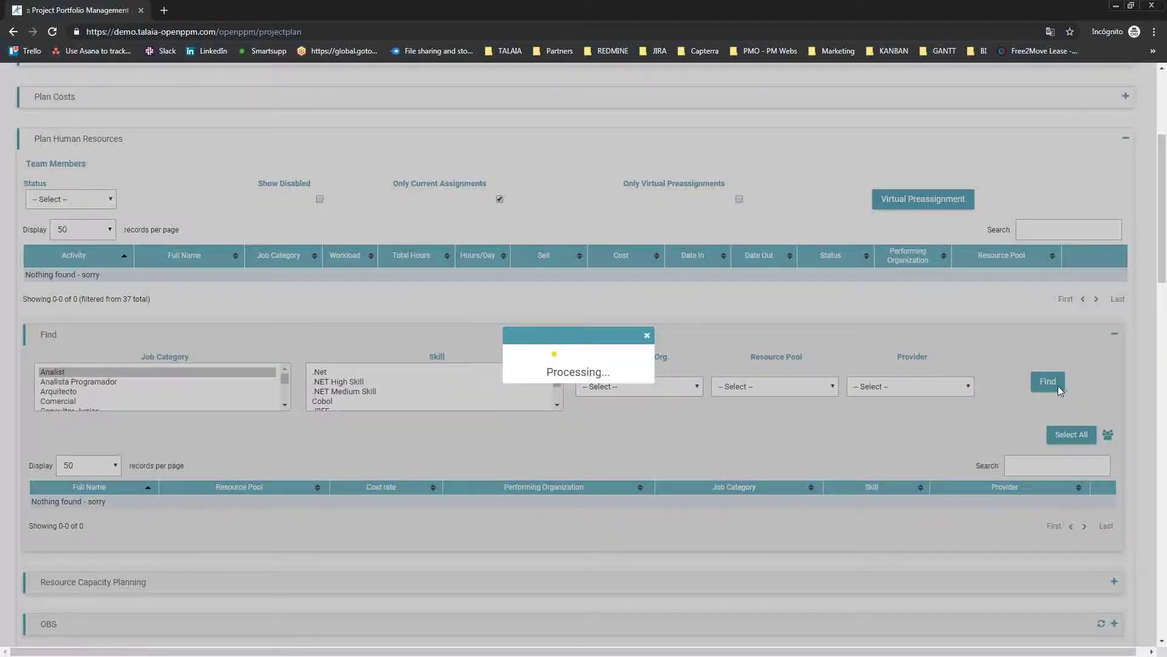
{"action": "scroll", "coordinate": [326, 460], "scroll_direction": "down", "scroll_amount": 2}
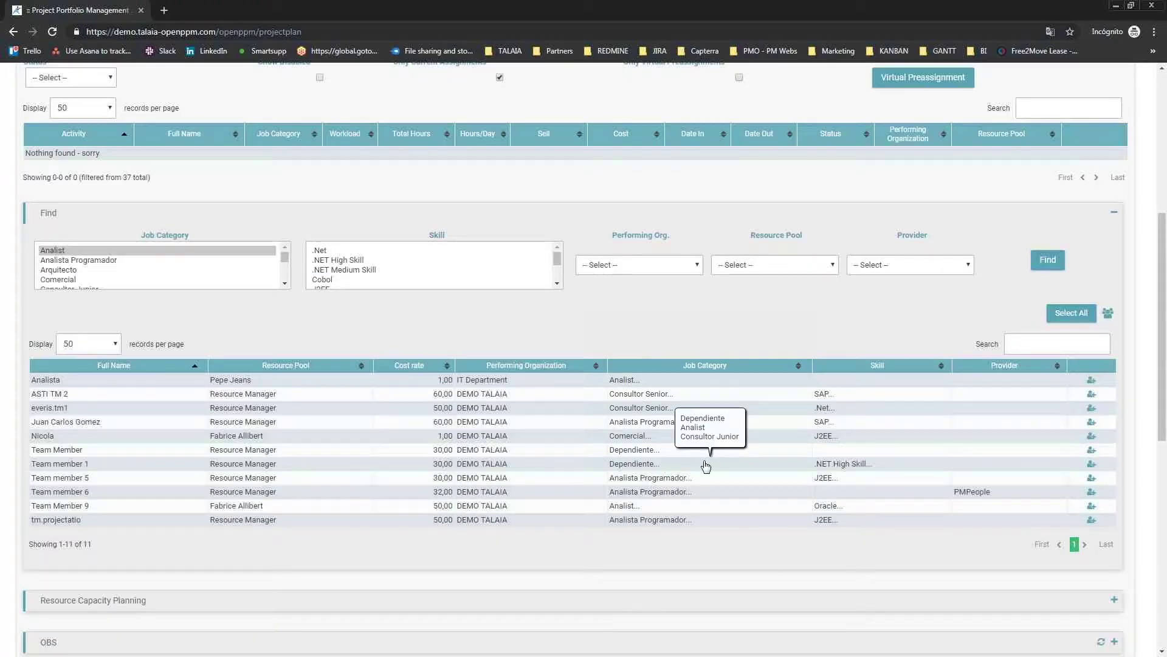
- Start a resource assignment for Team member 1 on activity 100. Analysis and Software Configuration with a 50% workload
{"action": "left_click", "coordinate": [1091, 464]}
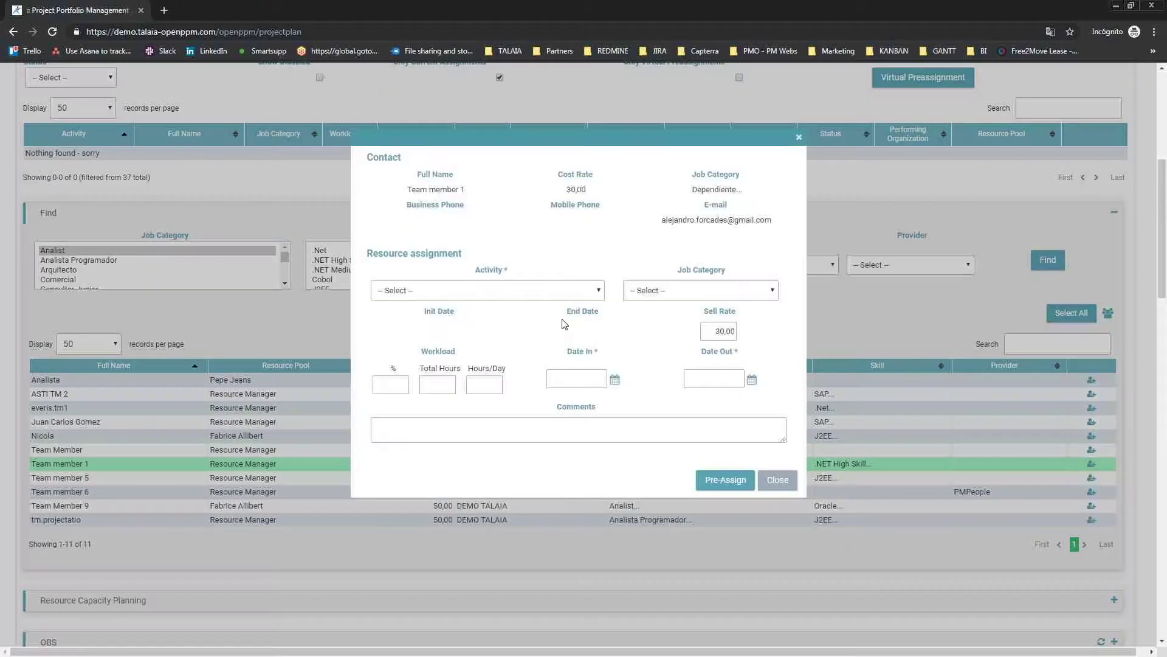
{"action": "left_click", "coordinate": [527, 293]}
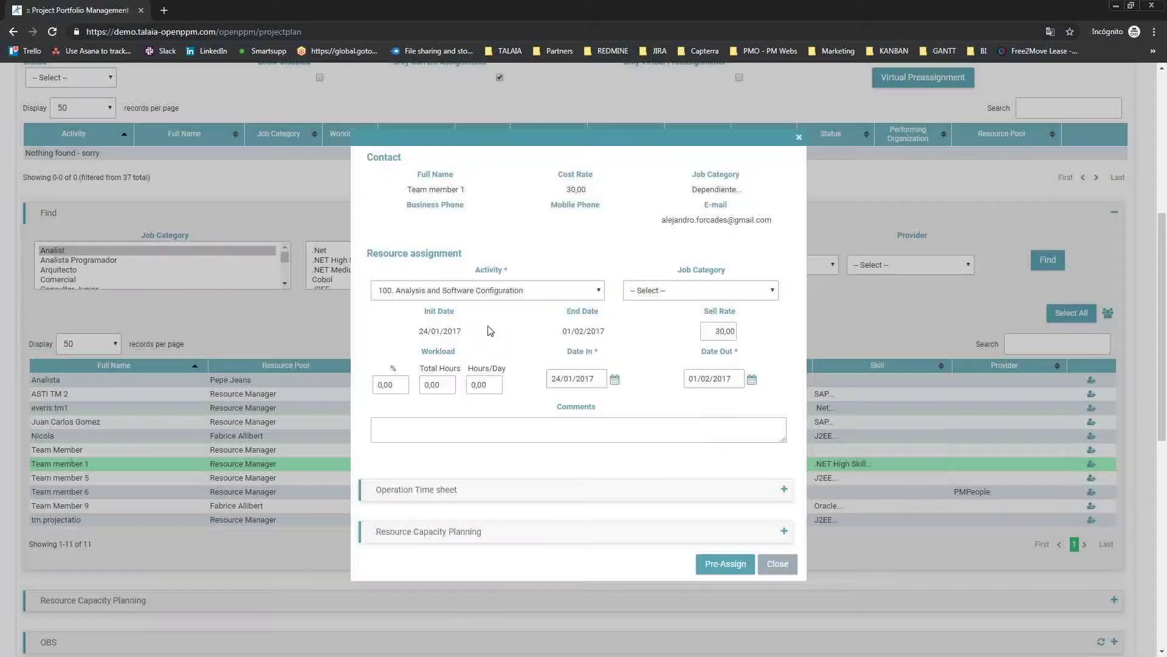
{"action": "left_click", "coordinate": [407, 385]}
{"action": "type", "text": "50"}
{"action": "left_click", "coordinate": [442, 409]}
- Expand Resource Capacity Planning and Operation Time sheet in the assignment to check the team member's occupancy
{"action": "scroll", "coordinate": [462, 395], "scroll_direction": "down", "scroll_amount": 3}
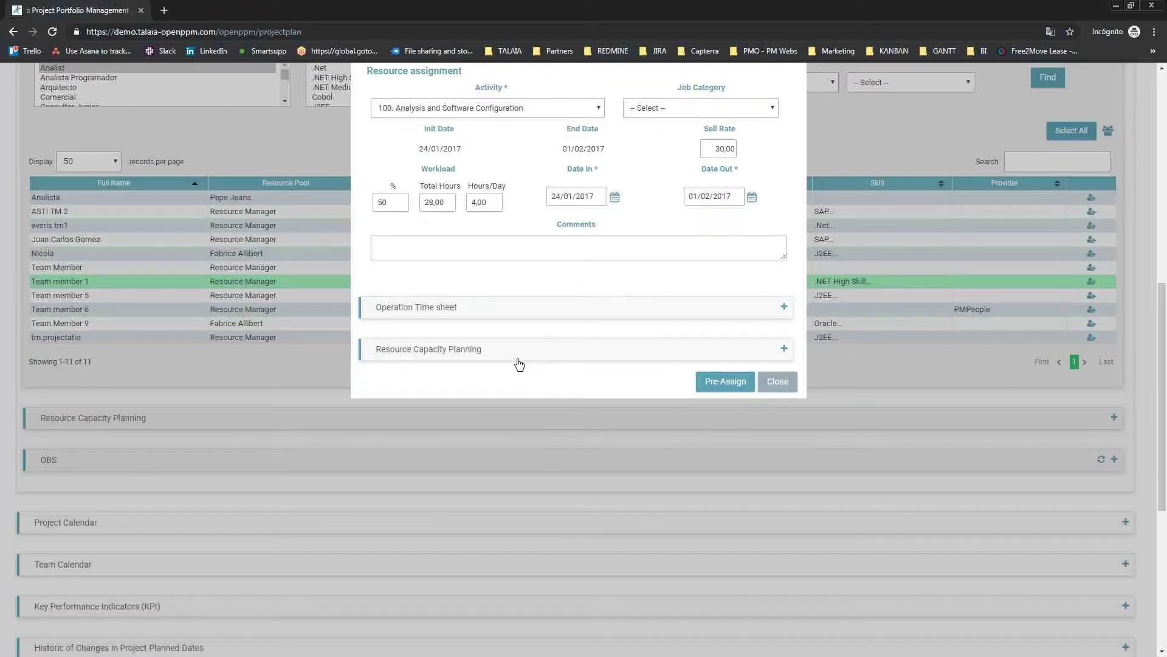
{"action": "left_click", "coordinate": [519, 357]}
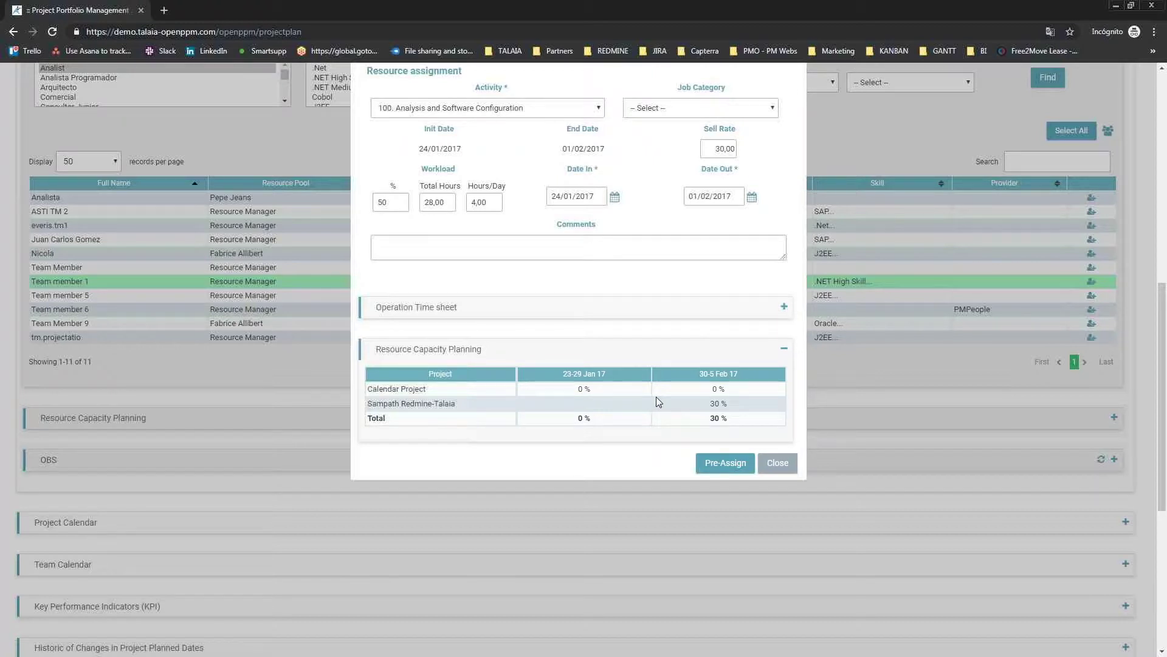
{"action": "left_click", "coordinate": [587, 309]}
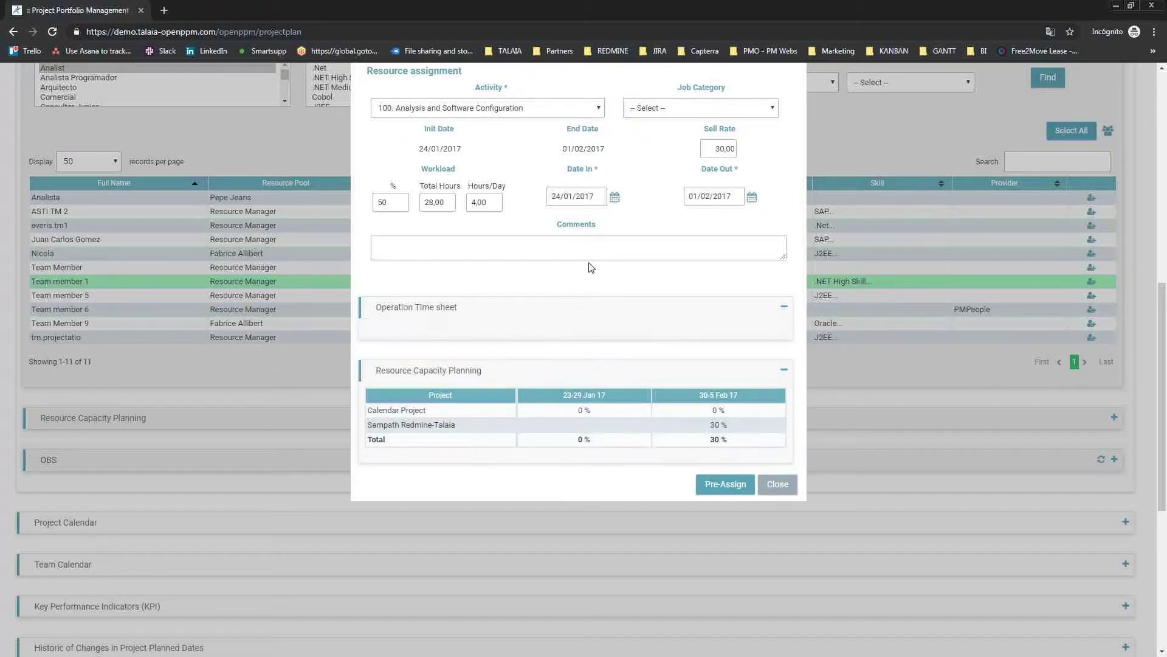
- Switch Team member 1's assignment to activity 200. Customization, check the holidays in the Operation Time sheet, and close it without pre-assigning
{"action": "scroll", "coordinate": [507, 237], "scroll_direction": "up", "scroll_amount": 1}
{"action": "left_click", "coordinate": [472, 174]}
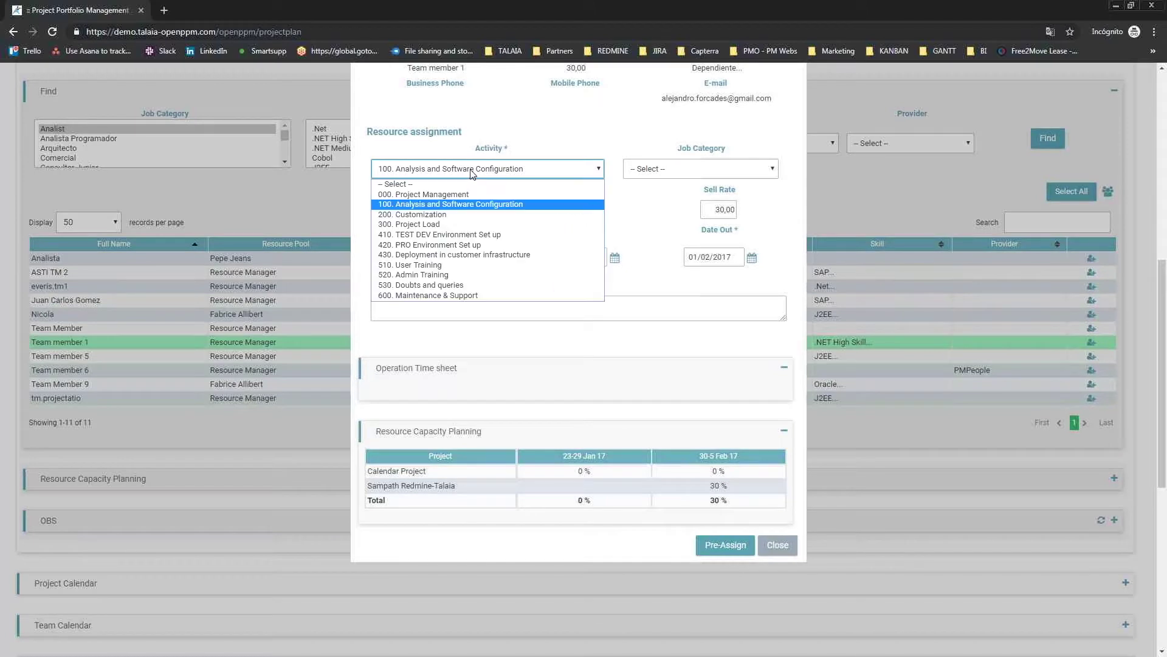
{"action": "left_click", "coordinate": [448, 214]}
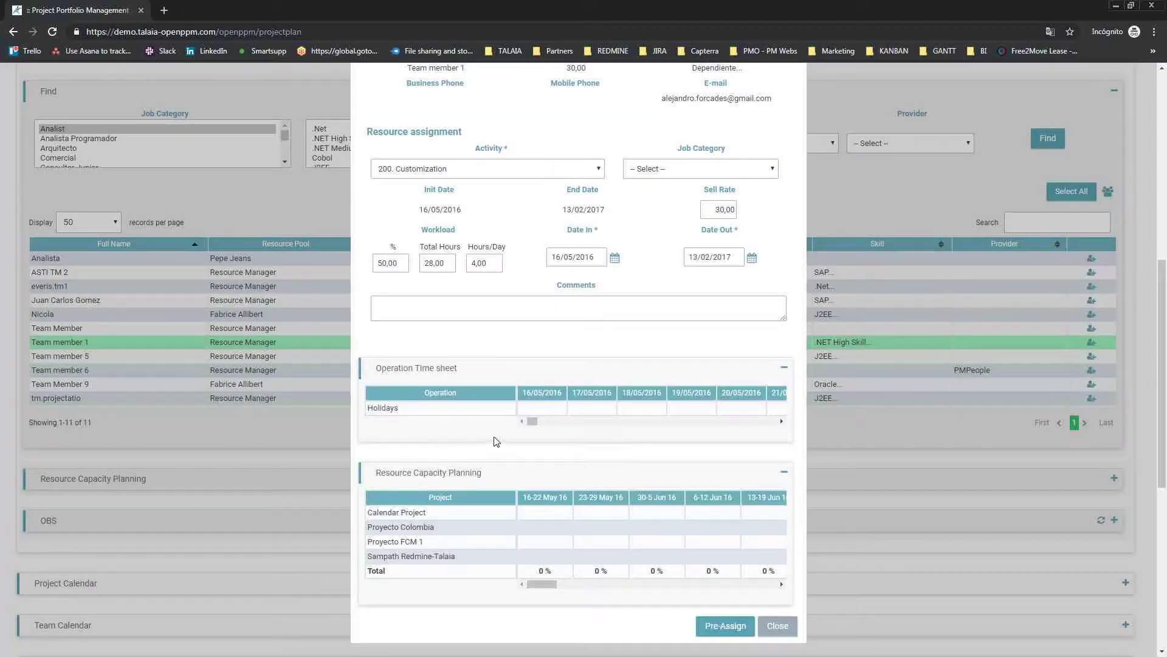
{"action": "left_click_drag", "start_coordinate": [532, 420], "coordinate": [626, 420]}
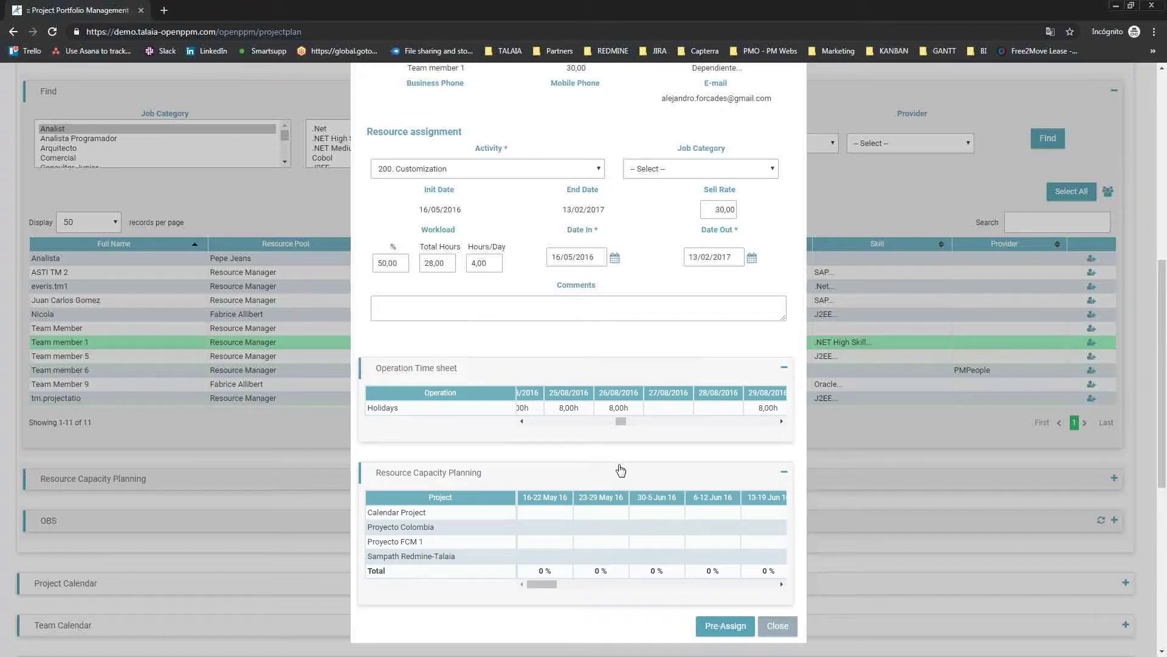
{"action": "scroll", "coordinate": [615, 465], "scroll_direction": "up", "scroll_amount": 1}
{"action": "scroll", "coordinate": [616, 430], "scroll_direction": "down", "scroll_amount": 2}
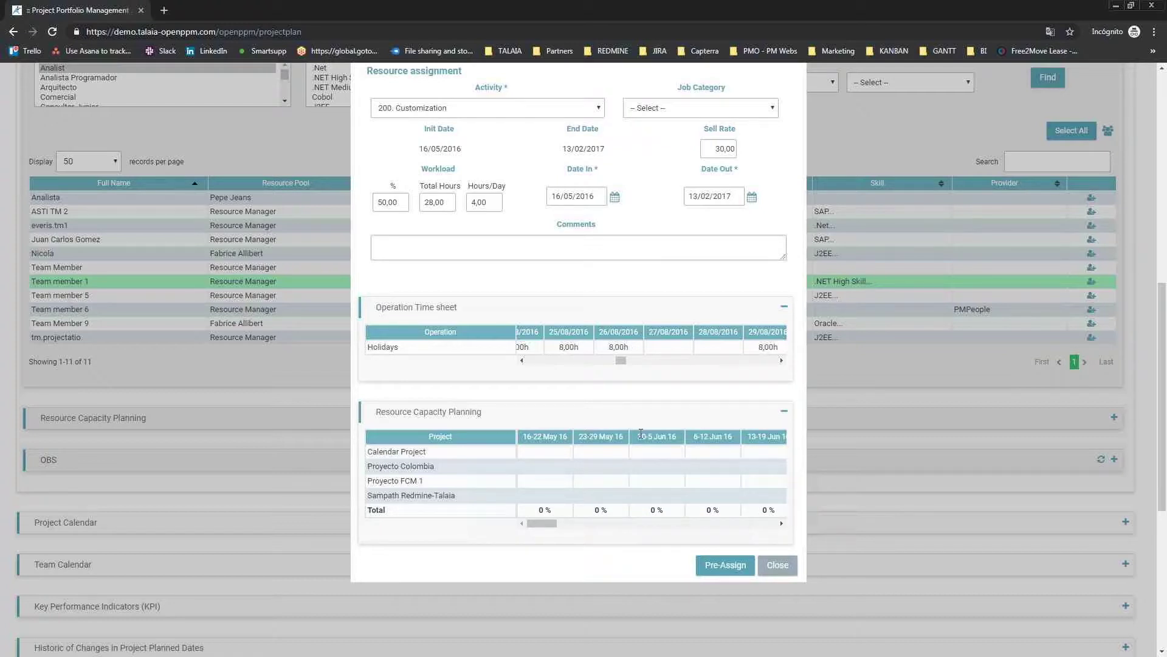
{"action": "scroll", "coordinate": [641, 434], "scroll_direction": "up", "scroll_amount": 5}
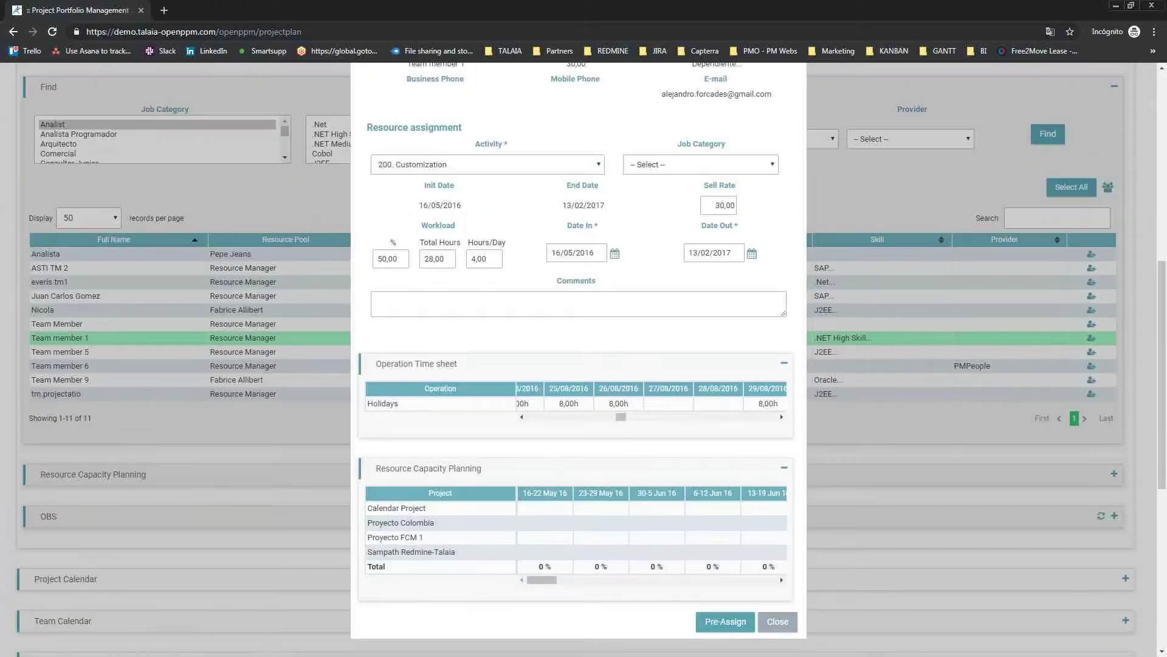
{"action": "left_click", "coordinate": [798, 261]}
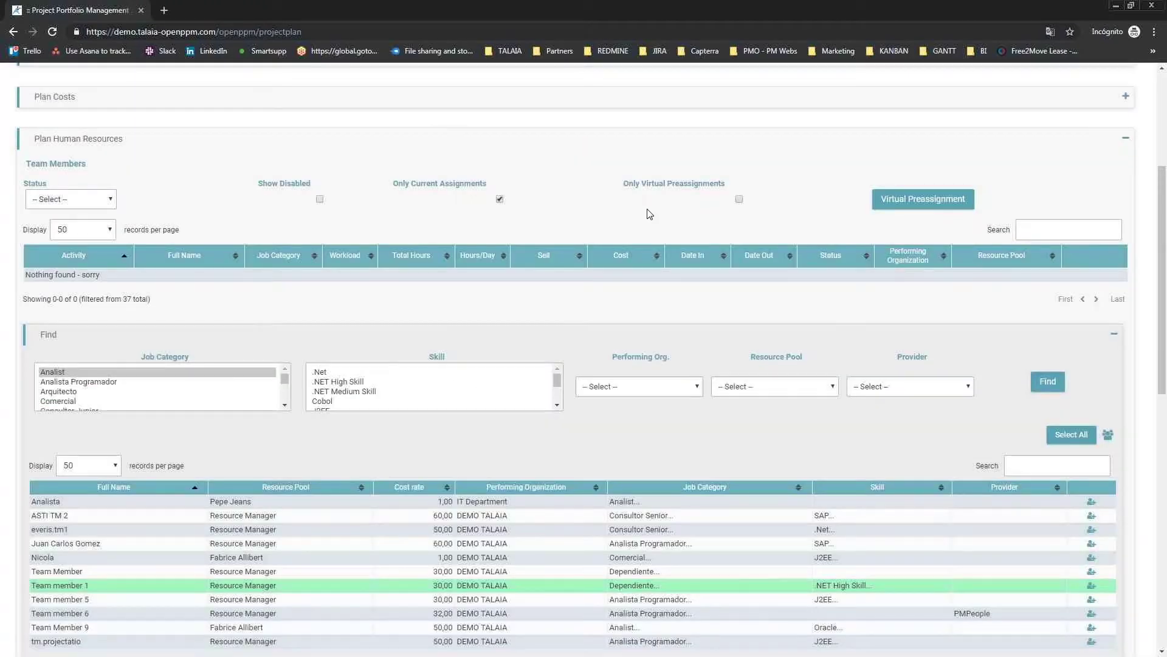
- Include non-current assignments in the Team Members list and filter it to the Assigned status
{"action": "left_click", "coordinate": [500, 200]}
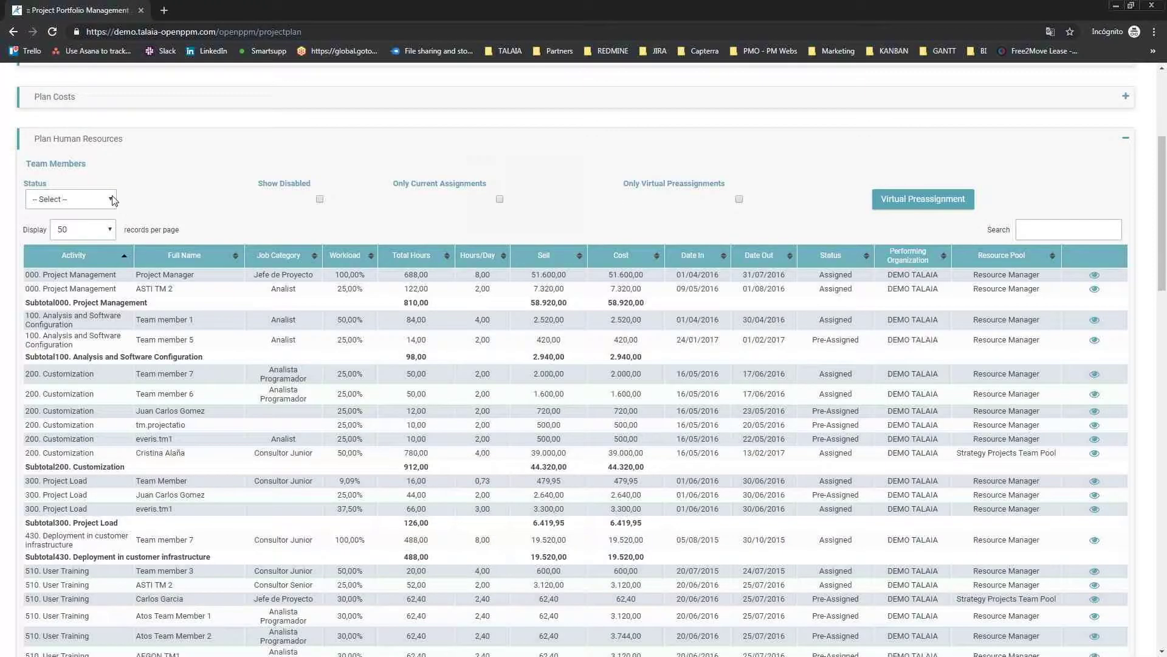
{"action": "left_click", "coordinate": [91, 200]}
{"action": "left_click", "coordinate": [71, 226]}
{"action": "scroll", "coordinate": [560, 176], "scroll_direction": "down", "scroll_amount": 2}
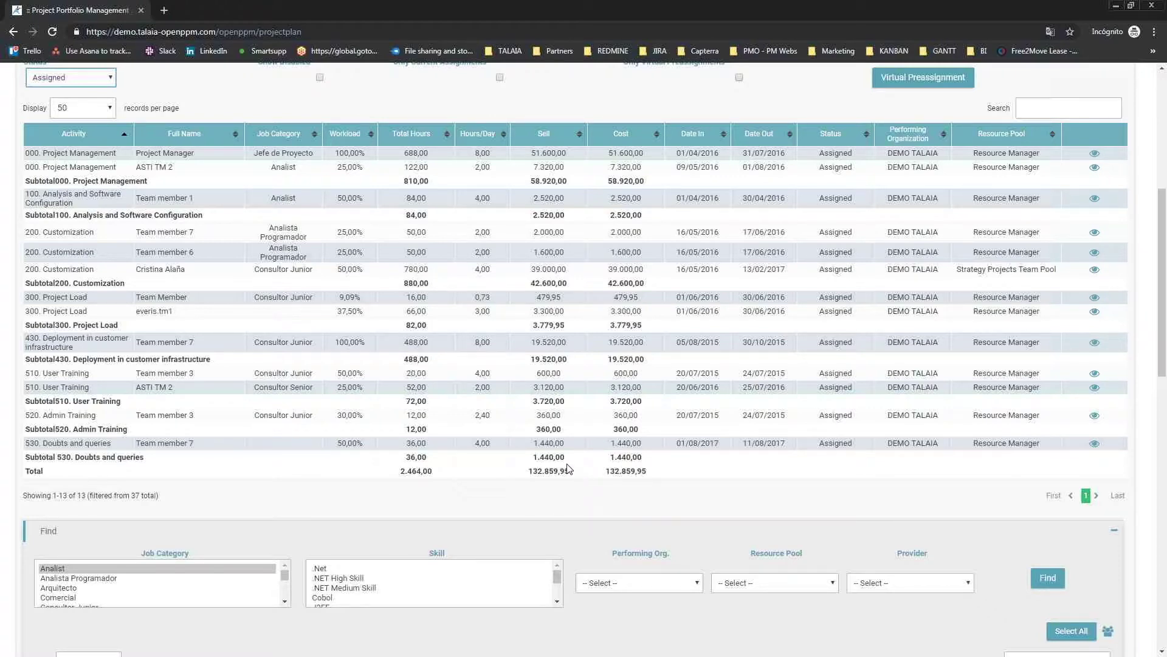
- Review the team's workload in Resource Capacity Planning and the OBS chart, and collapse Plan Human Resources
{"action": "scroll", "coordinate": [568, 468], "scroll_direction": "down", "scroll_amount": 8}
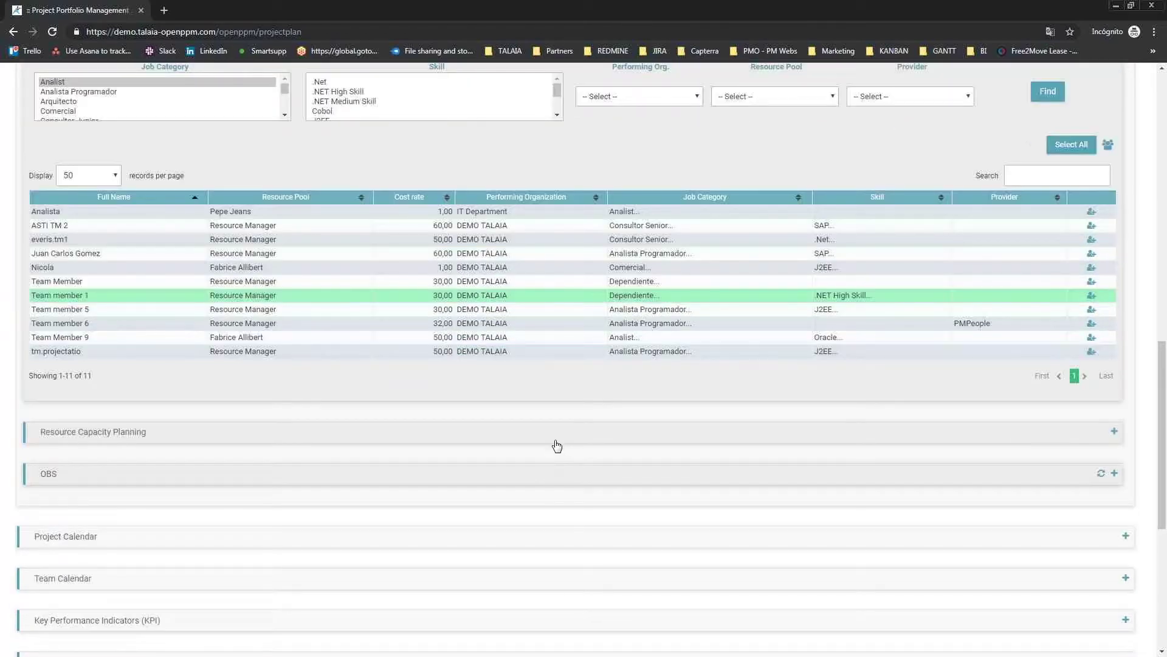
{"action": "left_click", "coordinate": [555, 439]}
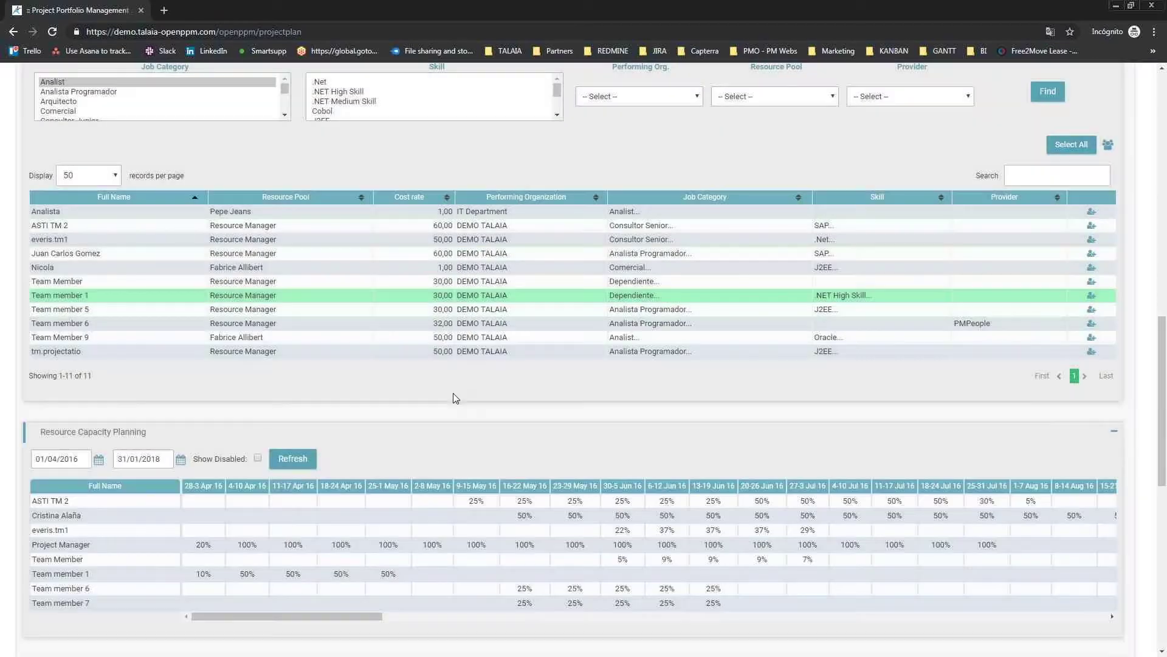
{"action": "scroll", "coordinate": [481, 402], "scroll_direction": "down", "scroll_amount": 2}
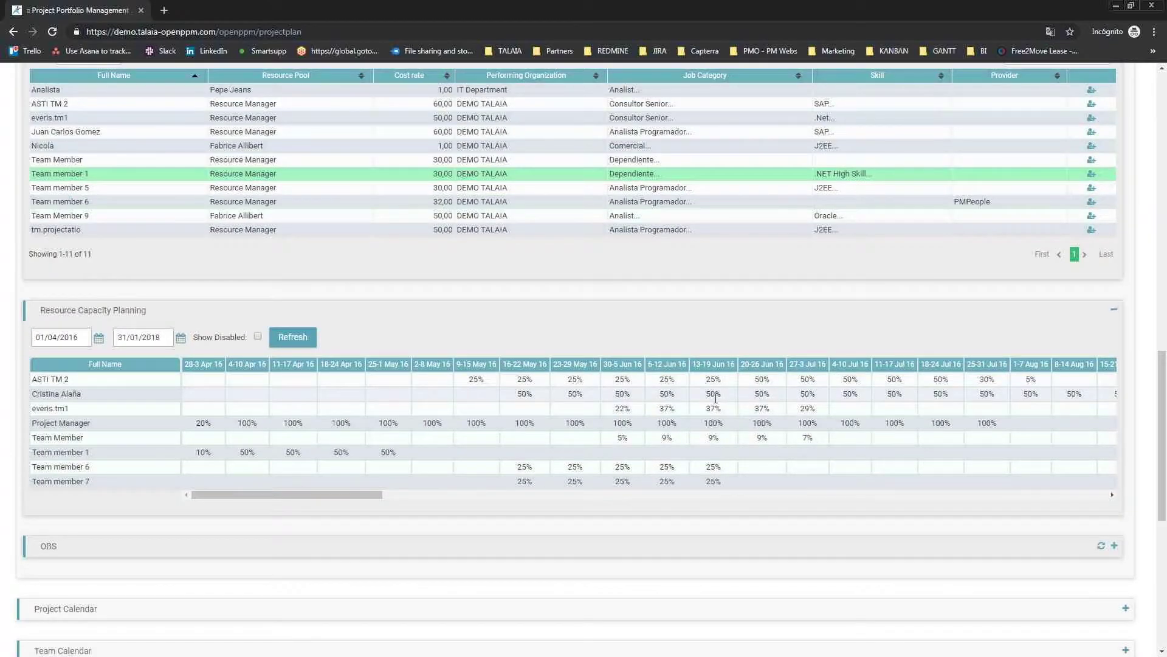
{"action": "scroll", "coordinate": [716, 399], "scroll_direction": "down", "scroll_amount": 2}
{"action": "left_click", "coordinate": [652, 424]}
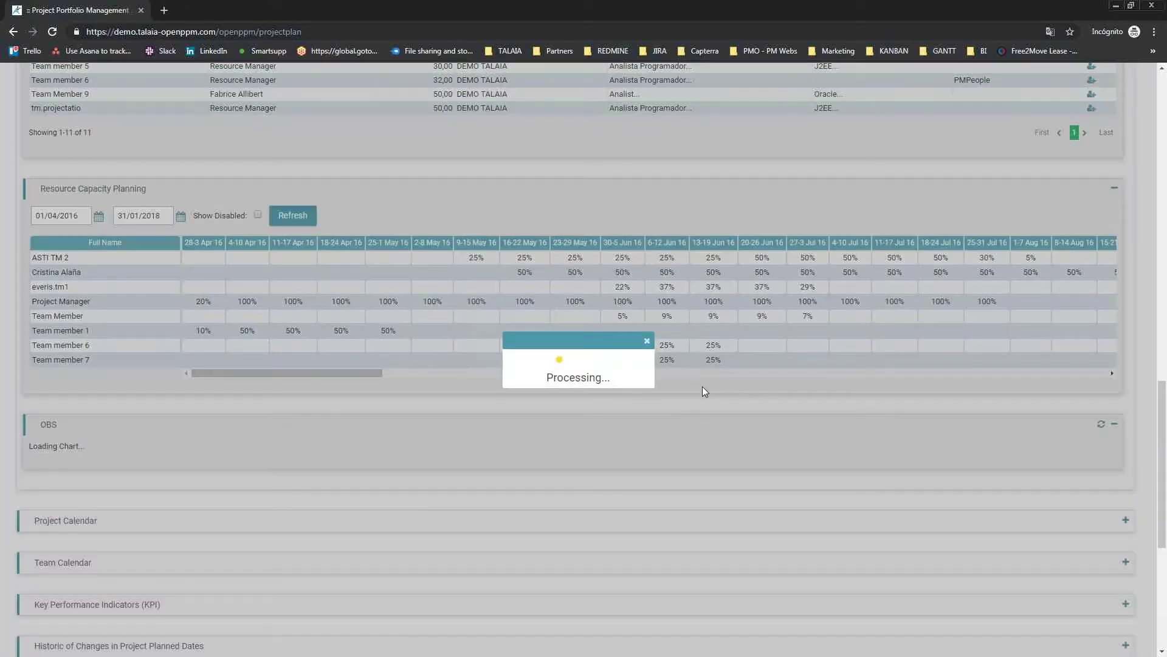
{"action": "scroll", "coordinate": [1031, 332], "scroll_direction": "down", "scroll_amount": 4}
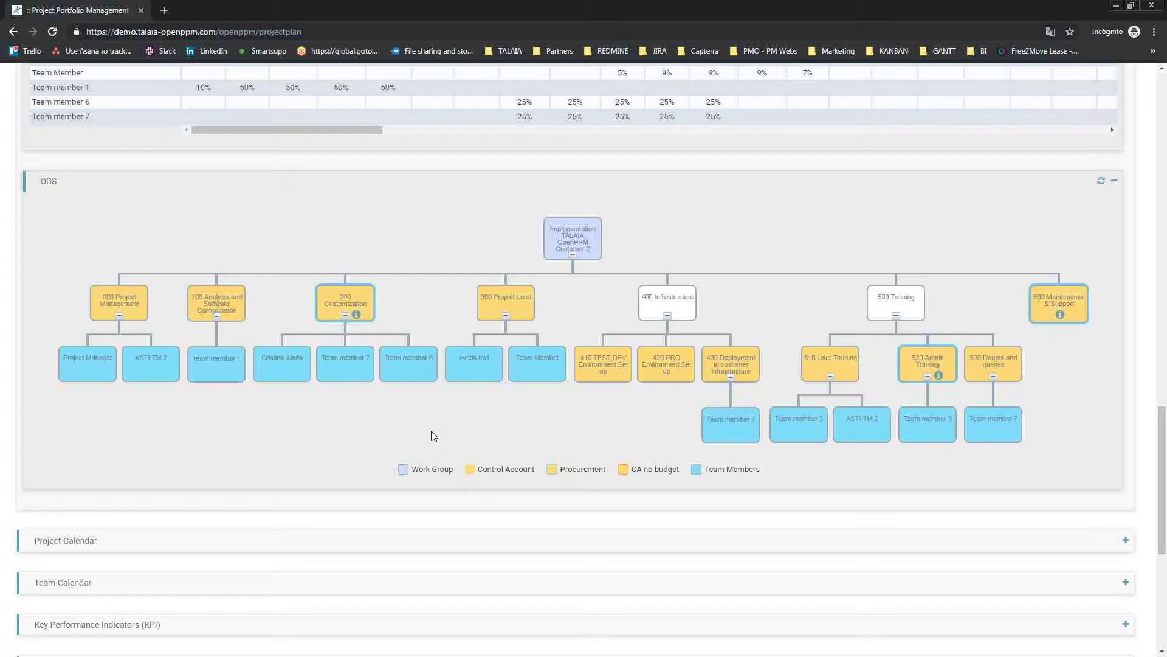
{"action": "scroll", "coordinate": [469, 432], "scroll_direction": "up", "scroll_amount": 6}
{"action": "scroll", "coordinate": [469, 433], "scroll_direction": "down", "scroll_amount": 6}
{"action": "scroll", "coordinate": [374, 508], "scroll_direction": "up", "scroll_amount": 10}
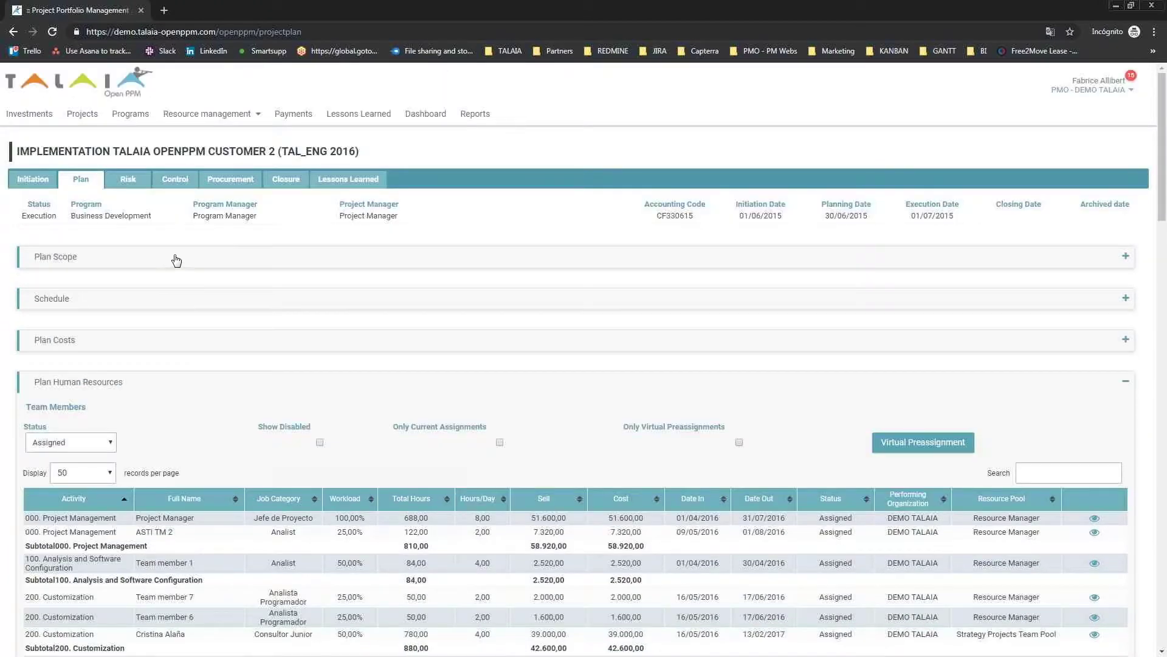
{"action": "left_click", "coordinate": [172, 381]}
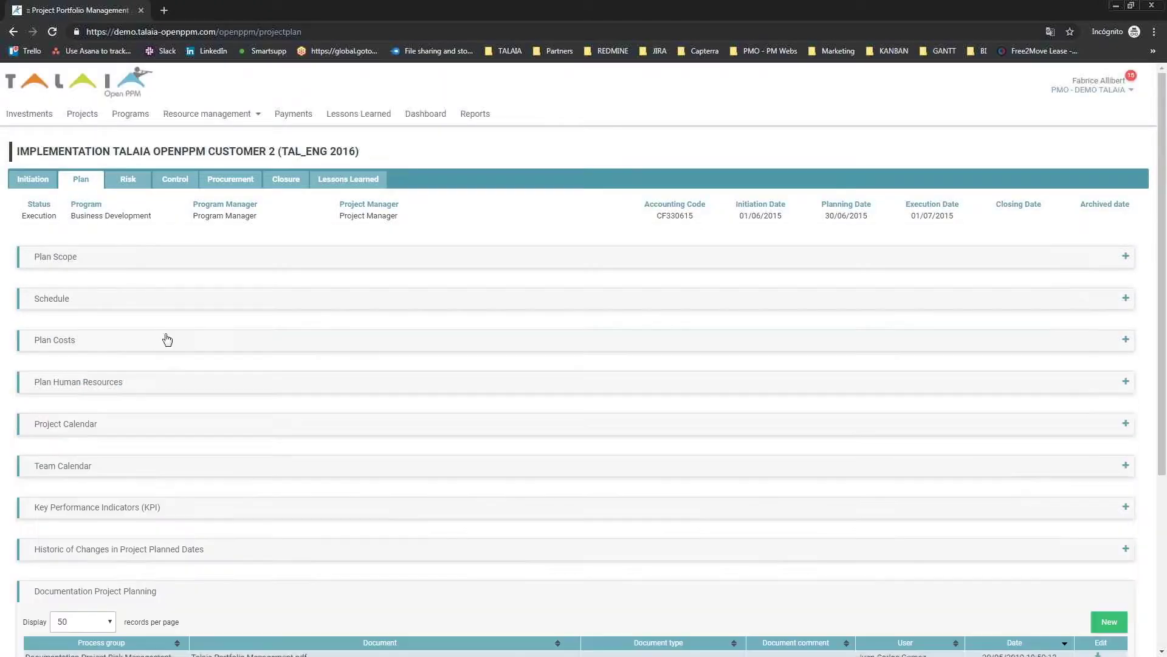
- Open the project's Risk section, review the Risk Register with its Risk Rating Chart, and collapse the register
{"action": "left_click", "coordinate": [128, 181]}
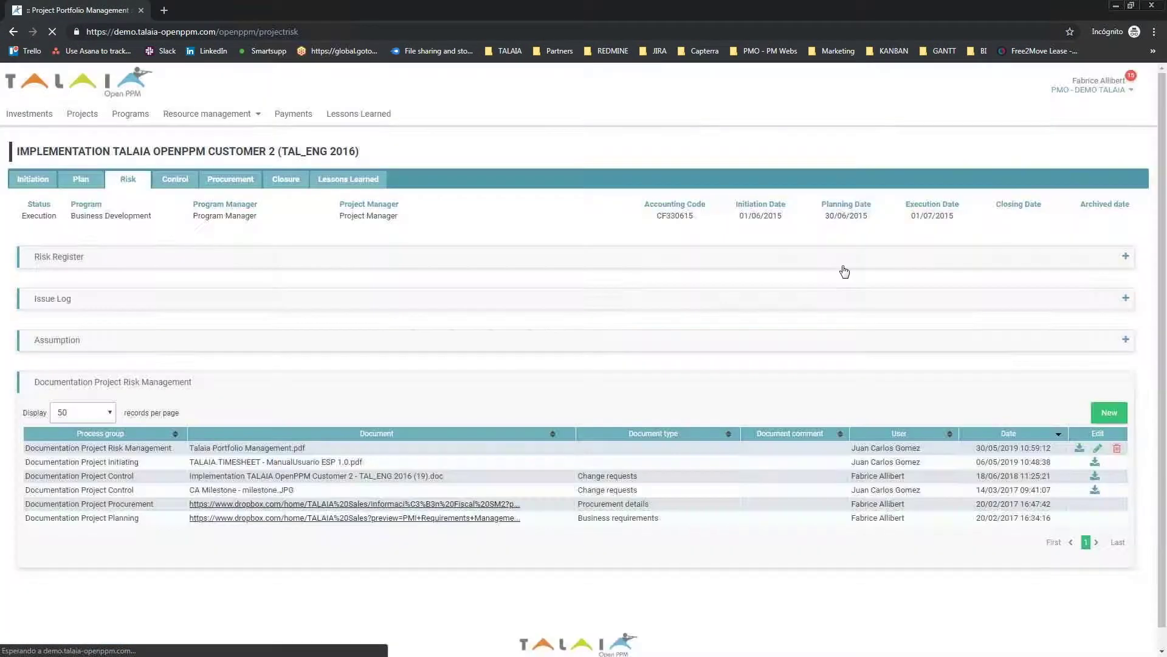
{"action": "left_click", "coordinate": [837, 263]}
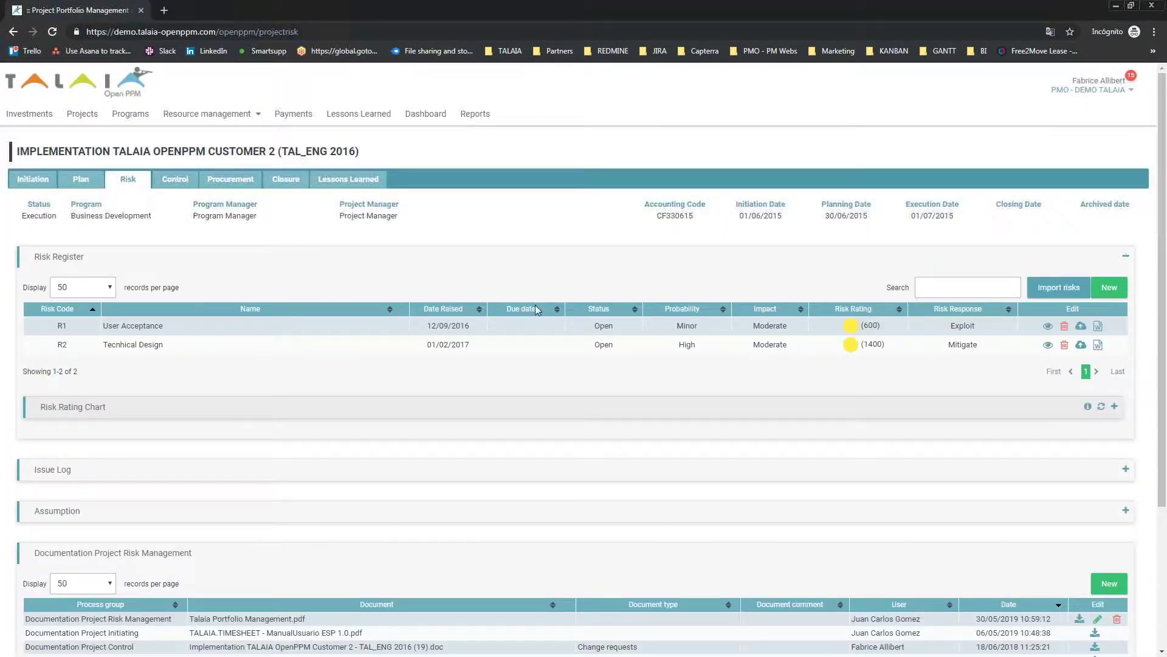
{"action": "left_click", "coordinate": [555, 410]}
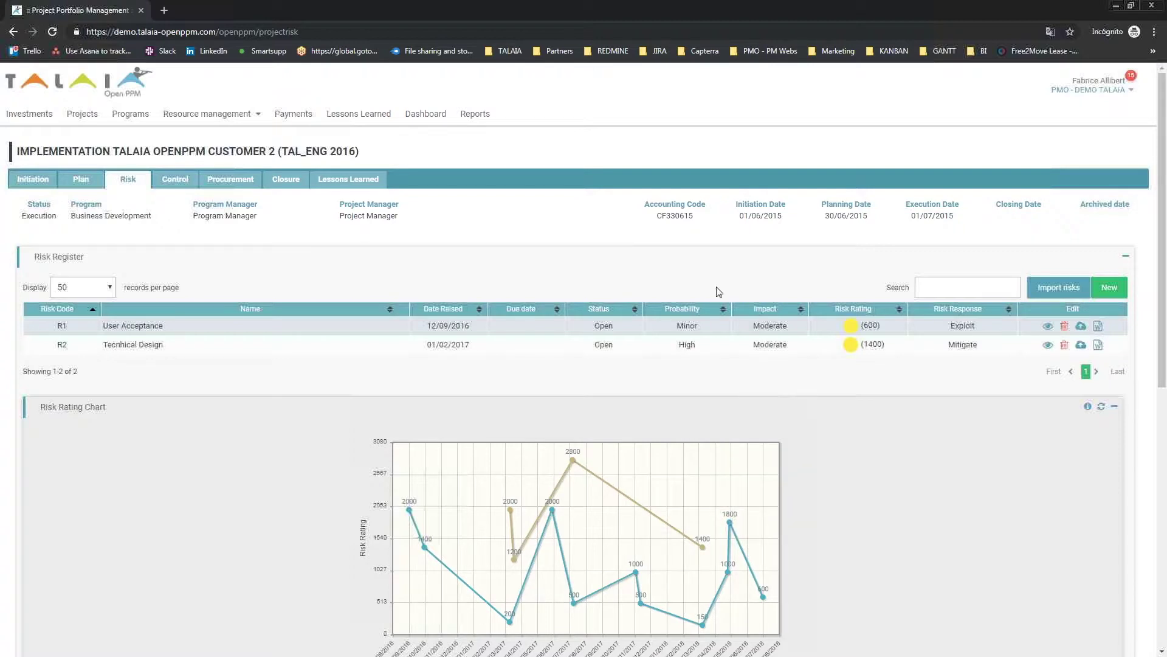
{"action": "left_click", "coordinate": [704, 256]}
- Expand the Issue Log, view the details of the issue raised on 13/09/2016, and close it unchanged
{"action": "left_click", "coordinate": [541, 300]}
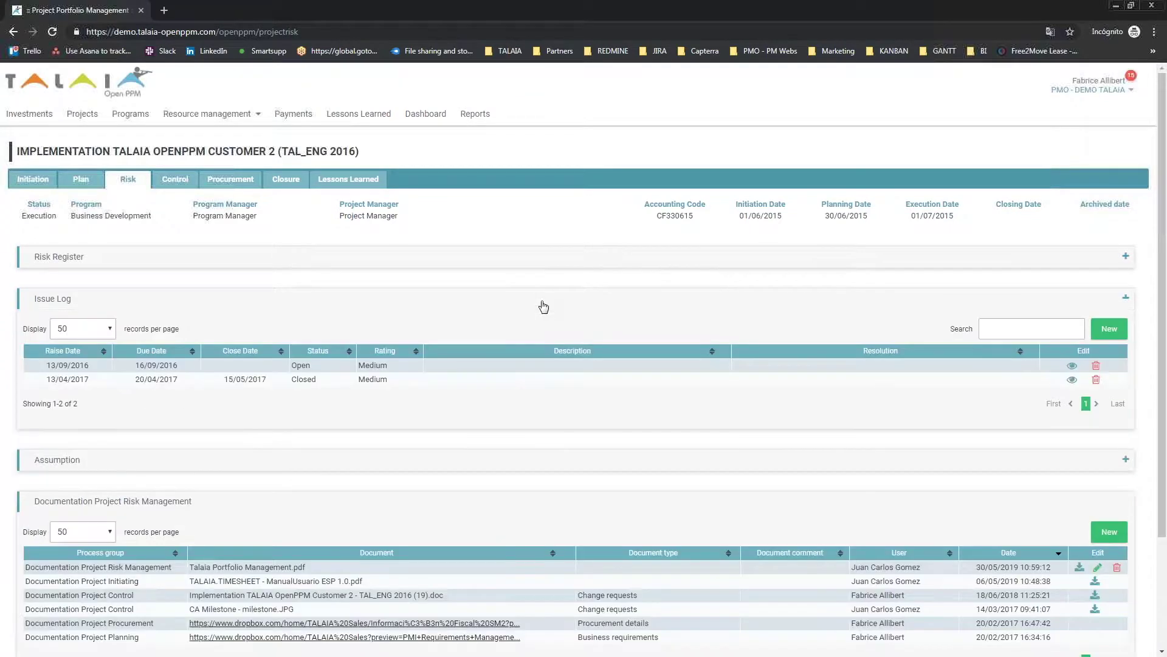
{"action": "left_click", "coordinate": [1071, 368]}
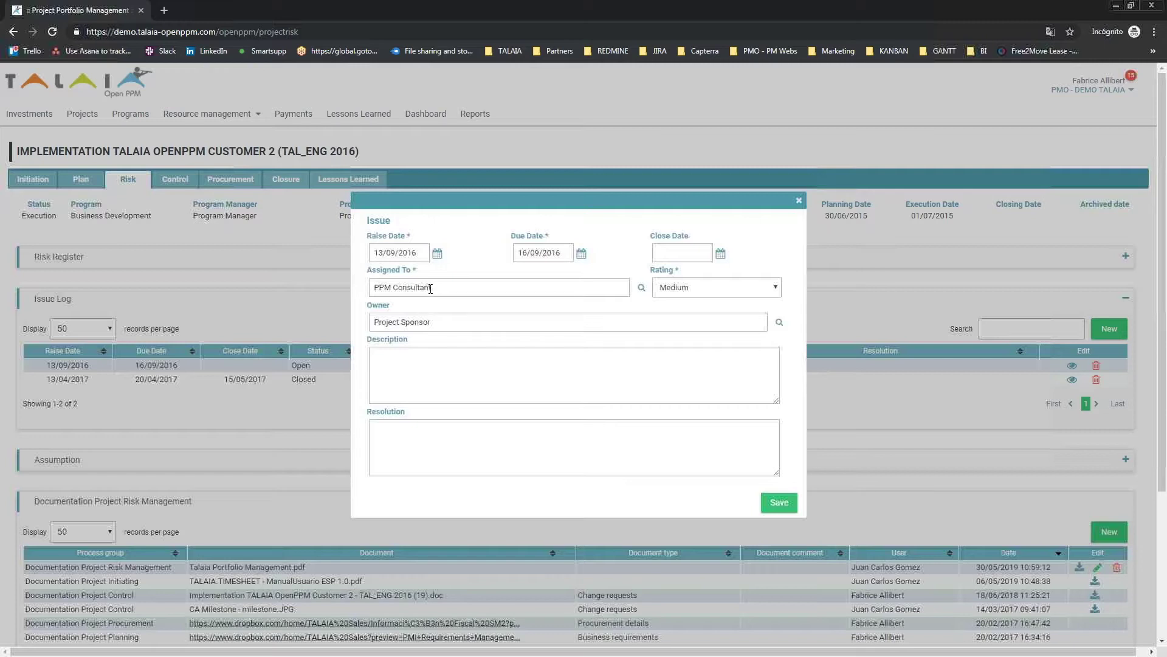
{"action": "left_click", "coordinate": [444, 383]}
{"action": "left_click", "coordinate": [457, 428]}
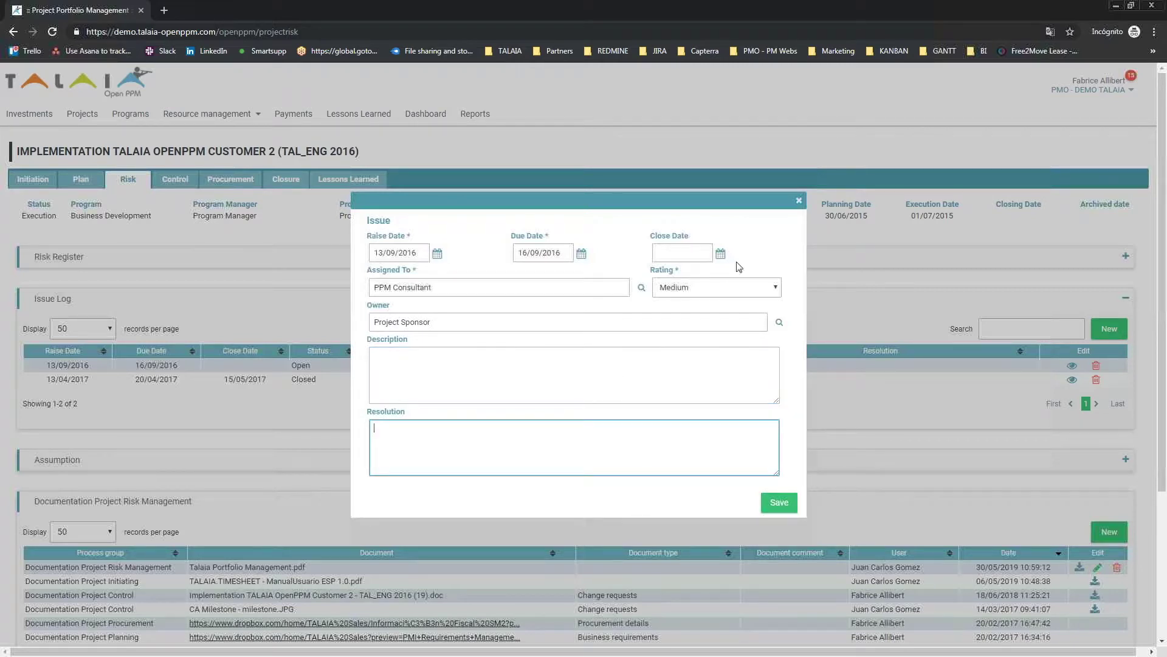
{"action": "left_click", "coordinate": [797, 202]}
- View assumption S1 with its Change log, close it, and collapse the Issue Log and Assumption sections
{"action": "scroll", "coordinate": [769, 202], "scroll_direction": "down", "scroll_amount": 2}
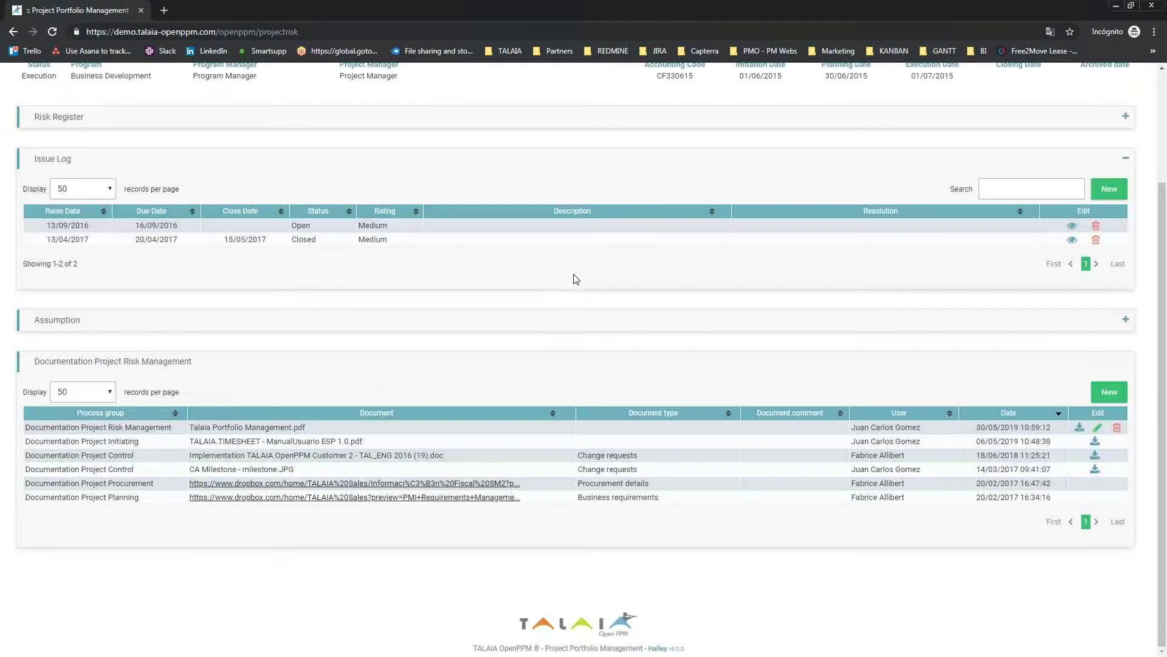
{"action": "left_click", "coordinate": [550, 321]}
{"action": "scroll", "coordinate": [875, 276], "scroll_direction": "down", "scroll_amount": 2}
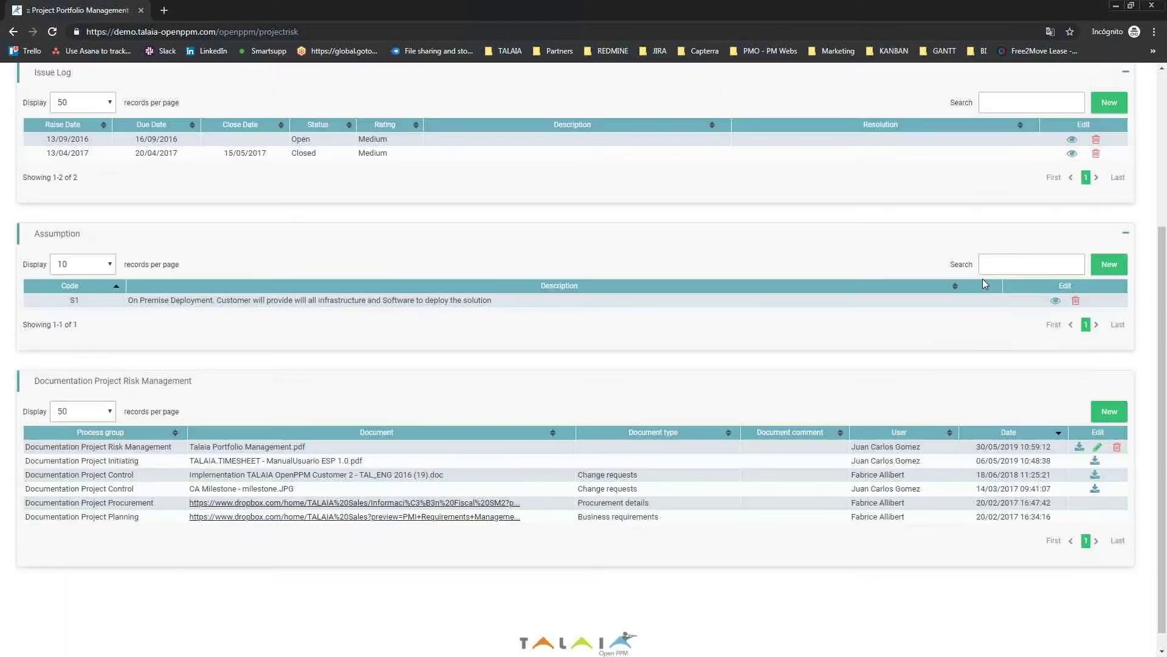
{"action": "left_click", "coordinate": [1055, 282]}
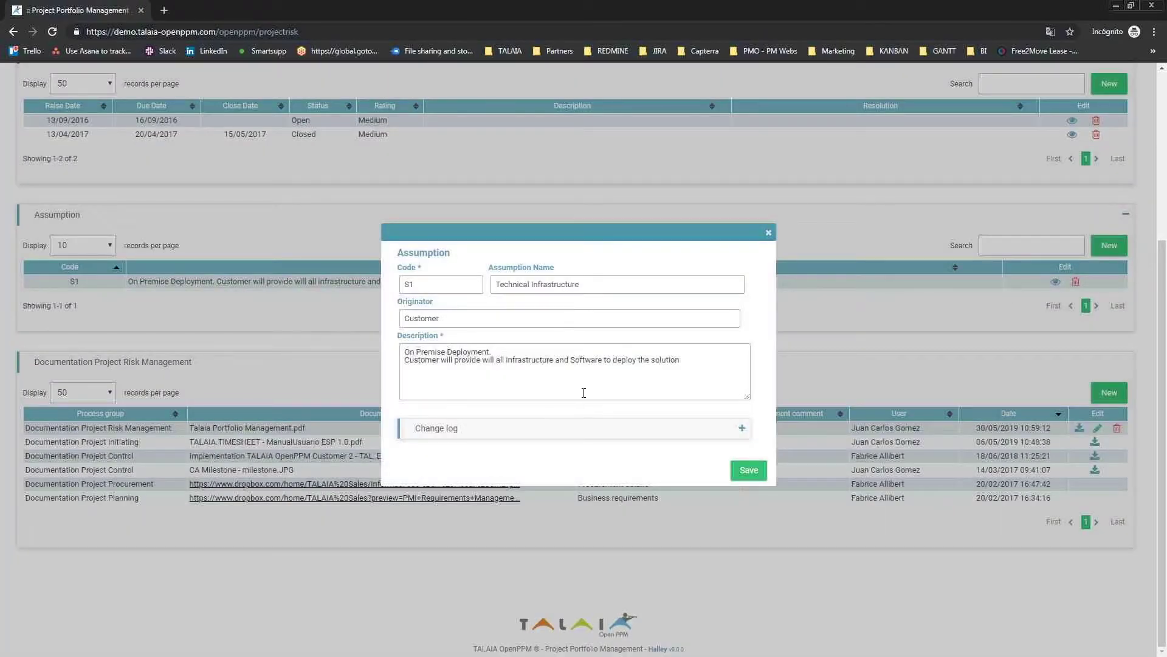
{"action": "left_click", "coordinate": [594, 432]}
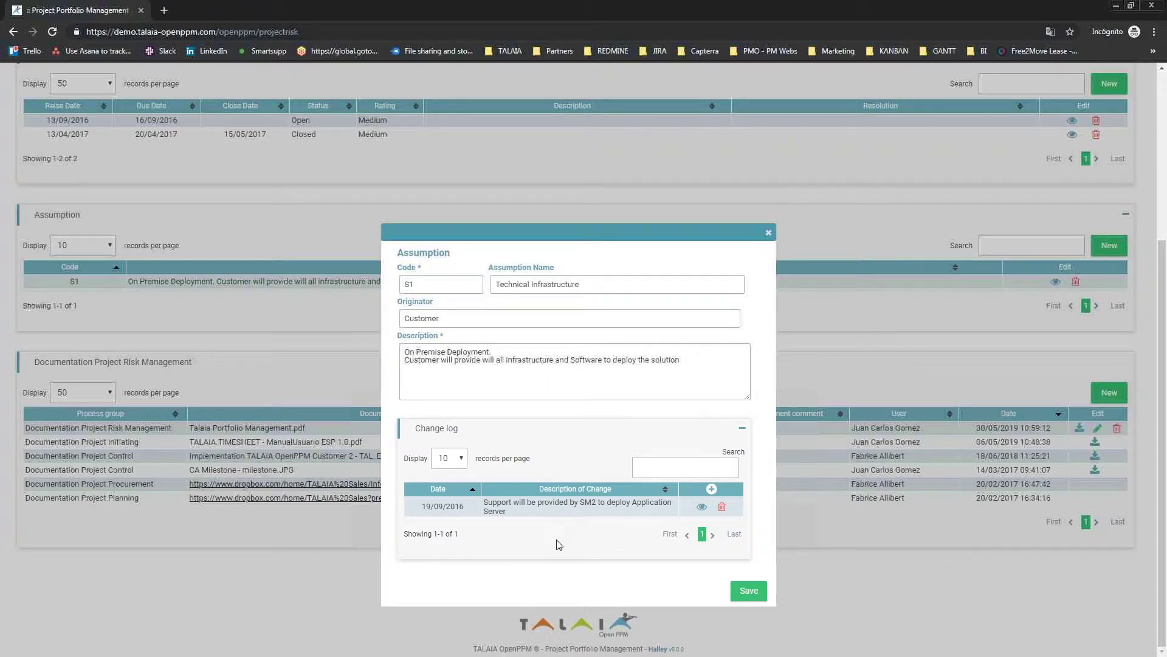
{"action": "left_click", "coordinate": [768, 232]}
{"action": "scroll", "coordinate": [362, 397], "scroll_direction": "up", "scroll_amount": 4}
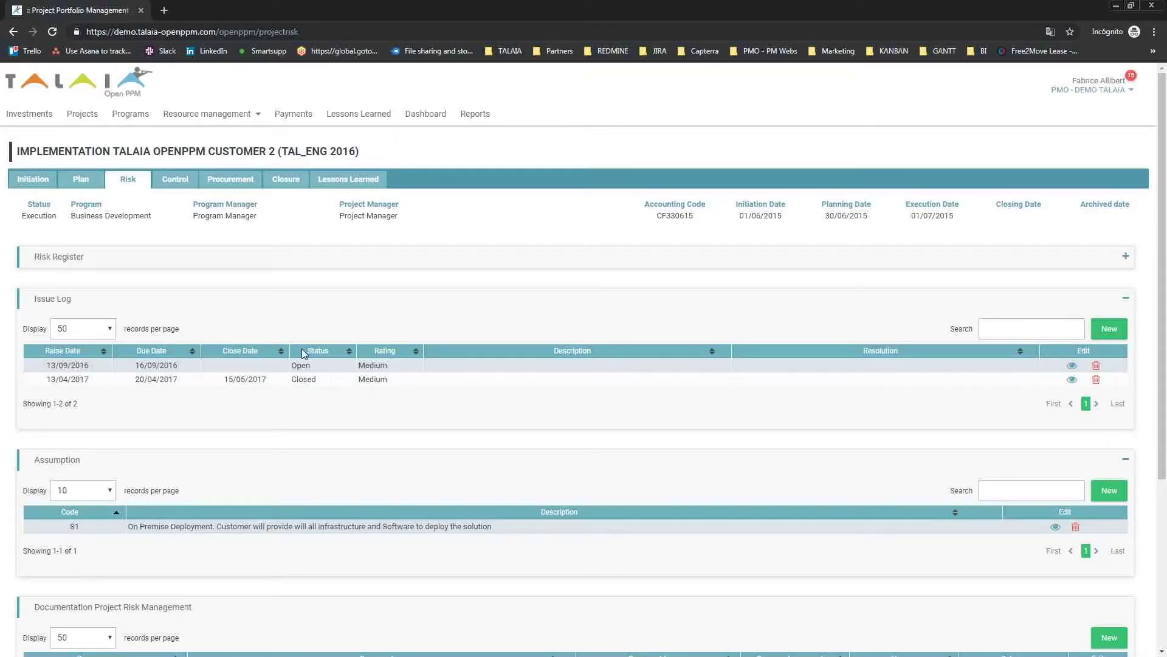
{"action": "left_click", "coordinate": [268, 299]}
{"action": "left_click", "coordinate": [271, 341]}
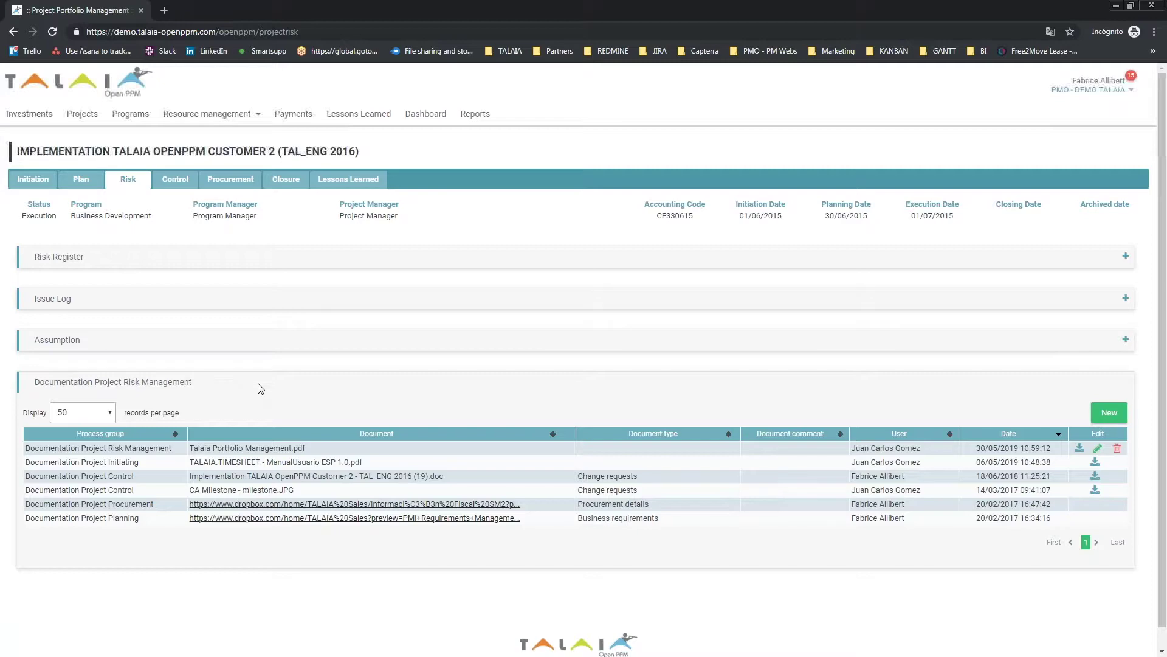
- Open the project's Procurement section, view the provider and activity options of Accenture's statement of work, and close it unchanged
{"action": "left_click", "coordinate": [234, 180]}
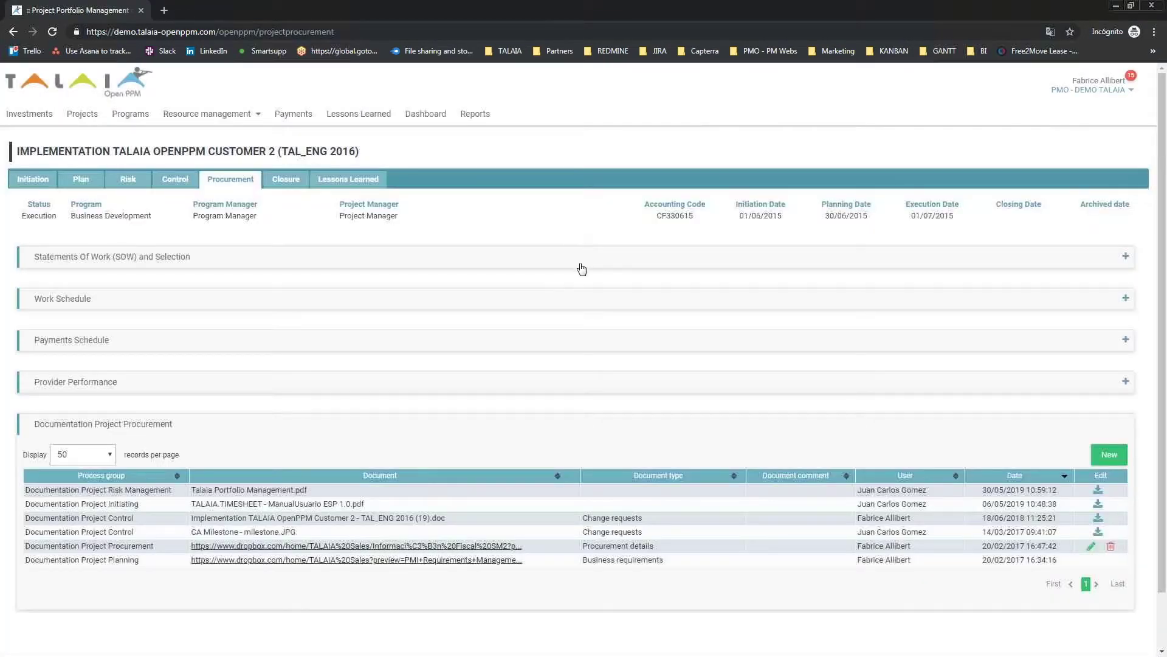
{"action": "left_click", "coordinate": [581, 269]}
{"action": "left_click", "coordinate": [1092, 322]}
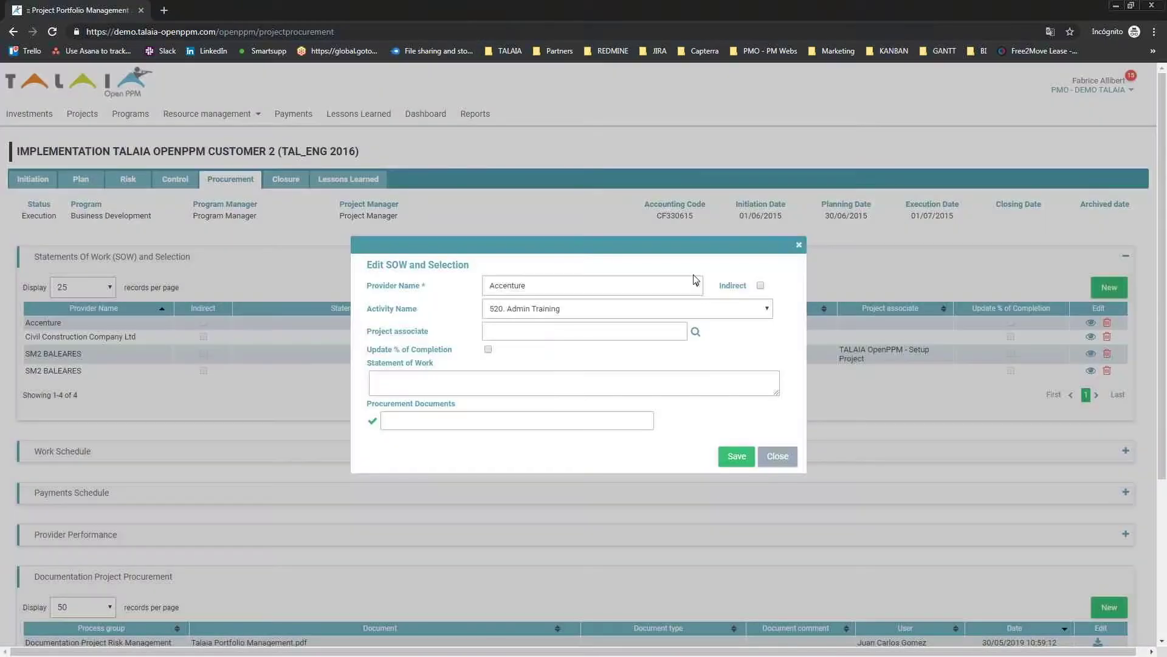
{"action": "left_click", "coordinate": [641, 286]}
{"action": "left_click", "coordinate": [640, 287]}
{"action": "left_click", "coordinate": [625, 308]}
{"action": "left_click", "coordinate": [625, 307]}
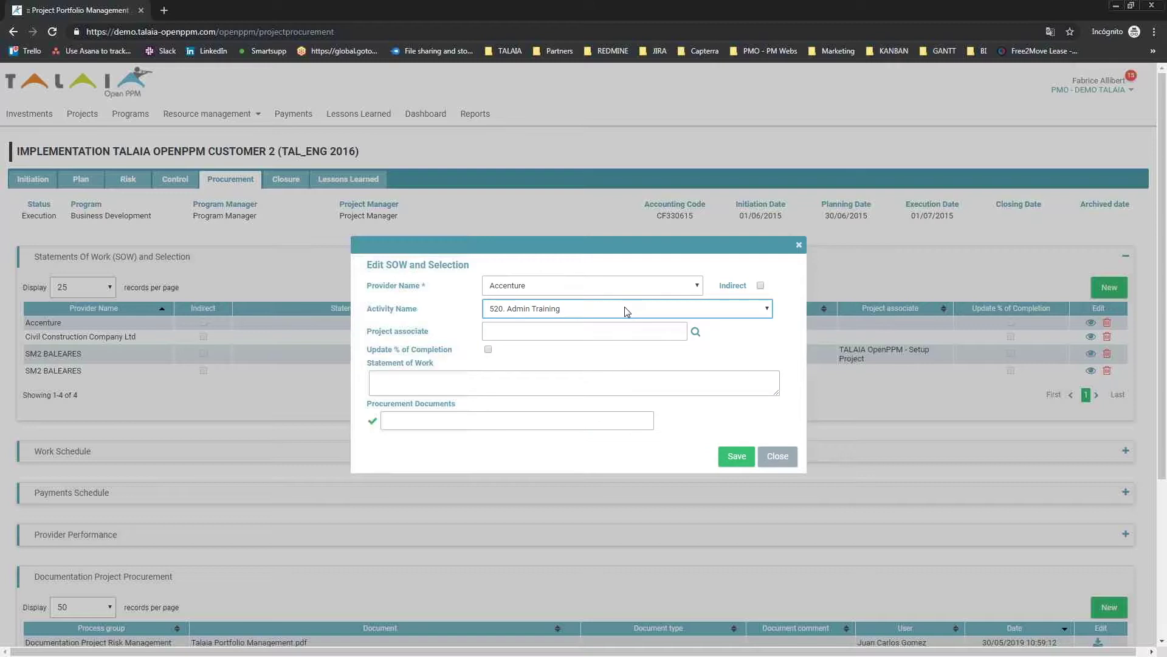
{"action": "left_click", "coordinate": [799, 245]}
- Expand the procurement Work Schedule to examine the providers' planned and actual dates
{"action": "scroll", "coordinate": [547, 231], "scroll_direction": "down", "scroll_amount": 3}
{"action": "left_click", "coordinate": [470, 273]}
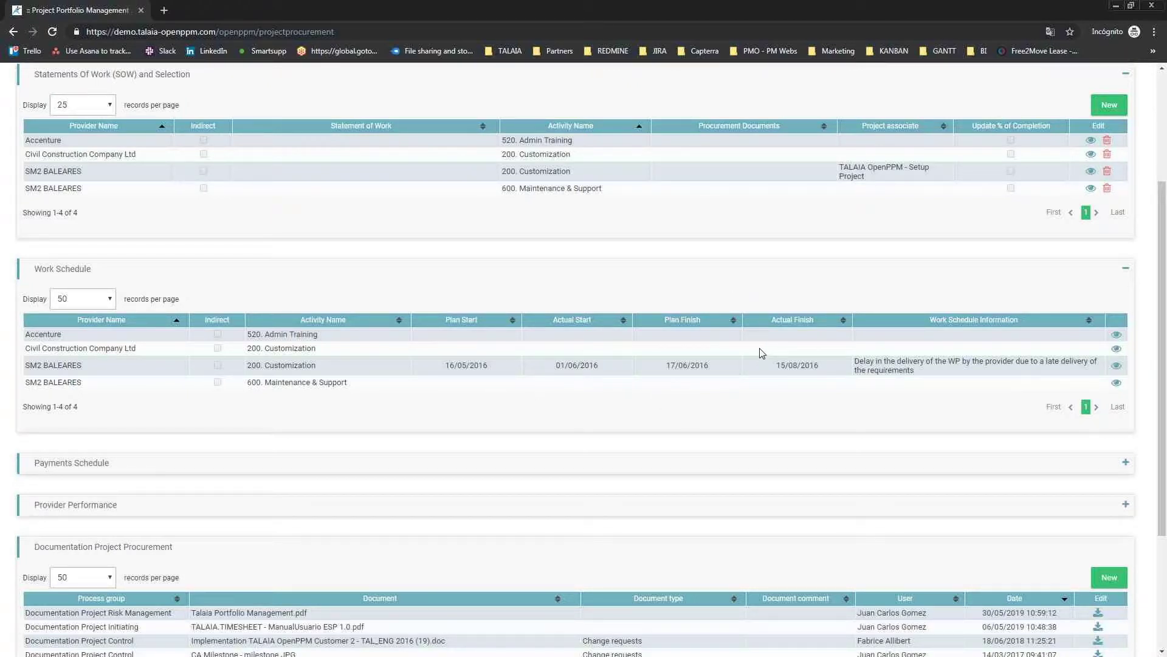
{"action": "scroll", "coordinate": [761, 353], "scroll_direction": "down", "scroll_amount": 2}
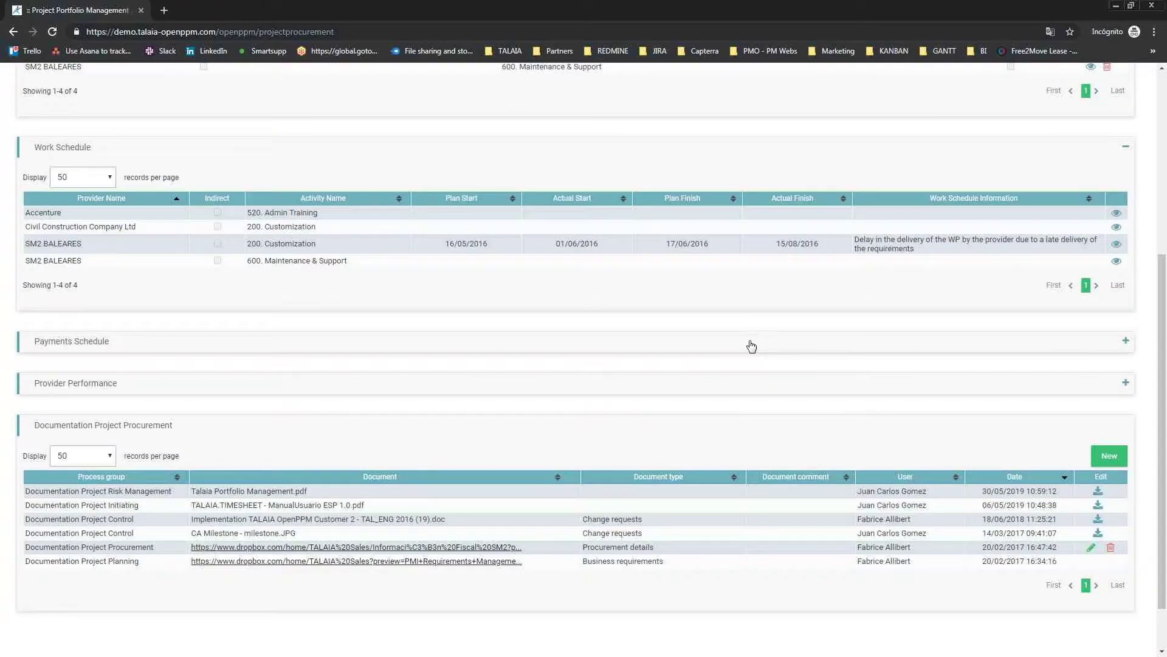
- Expand the Payments Schedule, view SM2 BALEARES' Technical Services payment for 200. Customization, and close it unchanged
{"action": "left_click", "coordinate": [751, 349]}
{"action": "scroll", "coordinate": [608, 307], "scroll_direction": "down", "scroll_amount": 3}
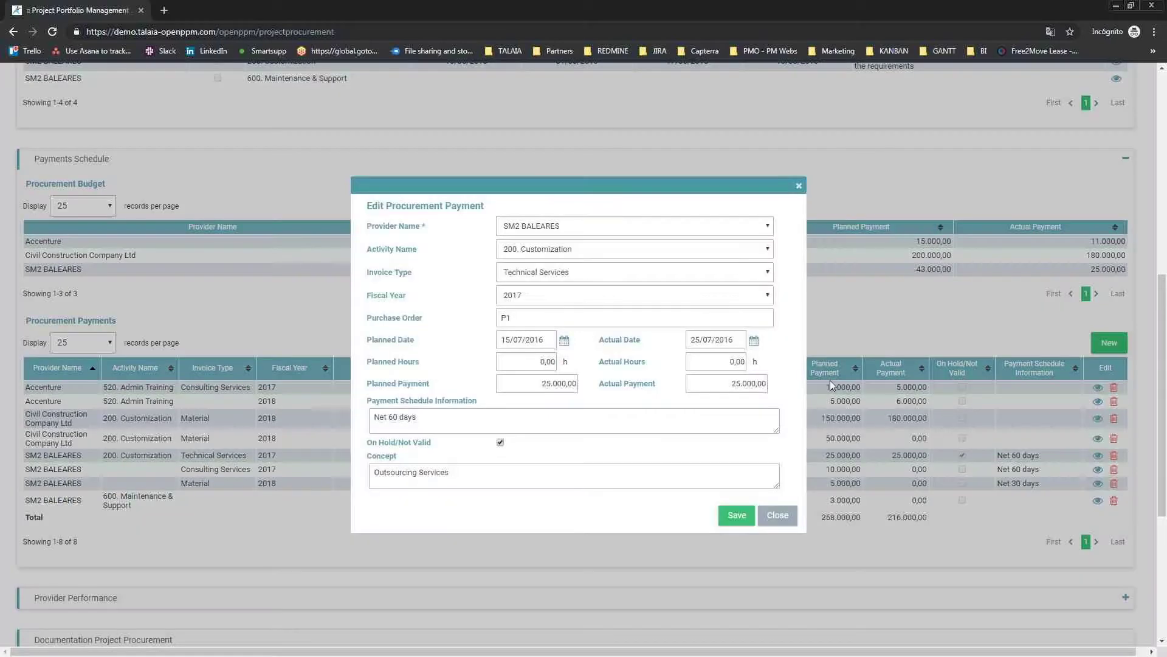
{"action": "left_click", "coordinate": [1098, 454]}
{"action": "left_click", "coordinate": [799, 185]}
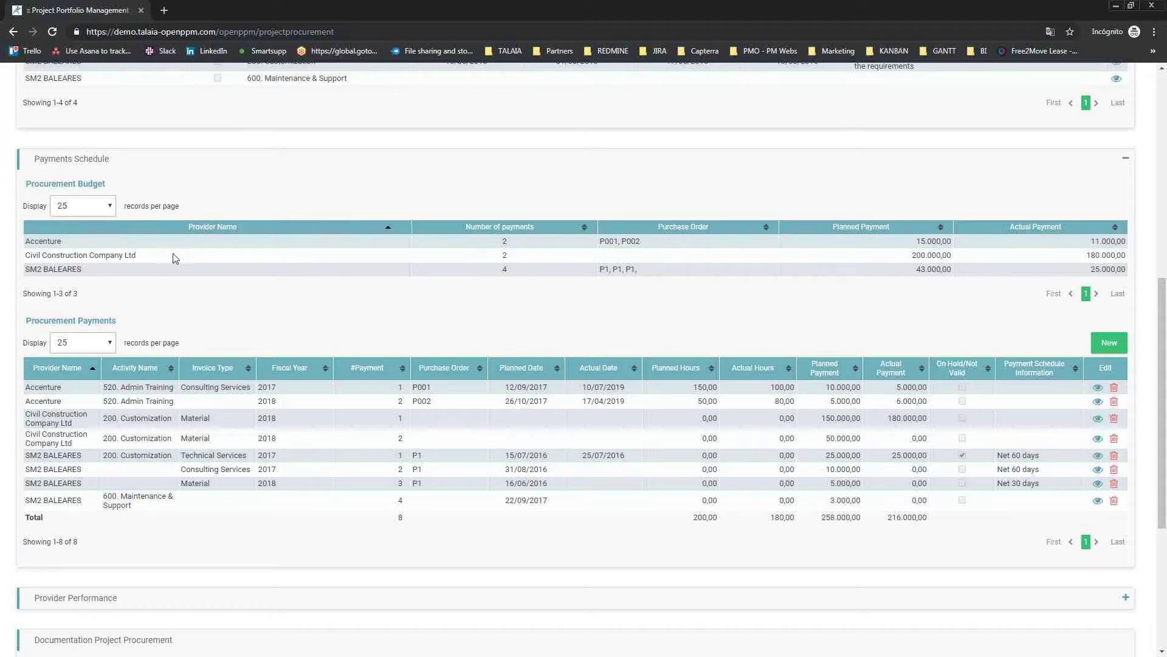
{"action": "scroll", "coordinate": [570, 302], "scroll_direction": "up", "scroll_amount": 6}
{"action": "scroll", "coordinate": [259, 275], "scroll_direction": "up", "scroll_amount": 2}
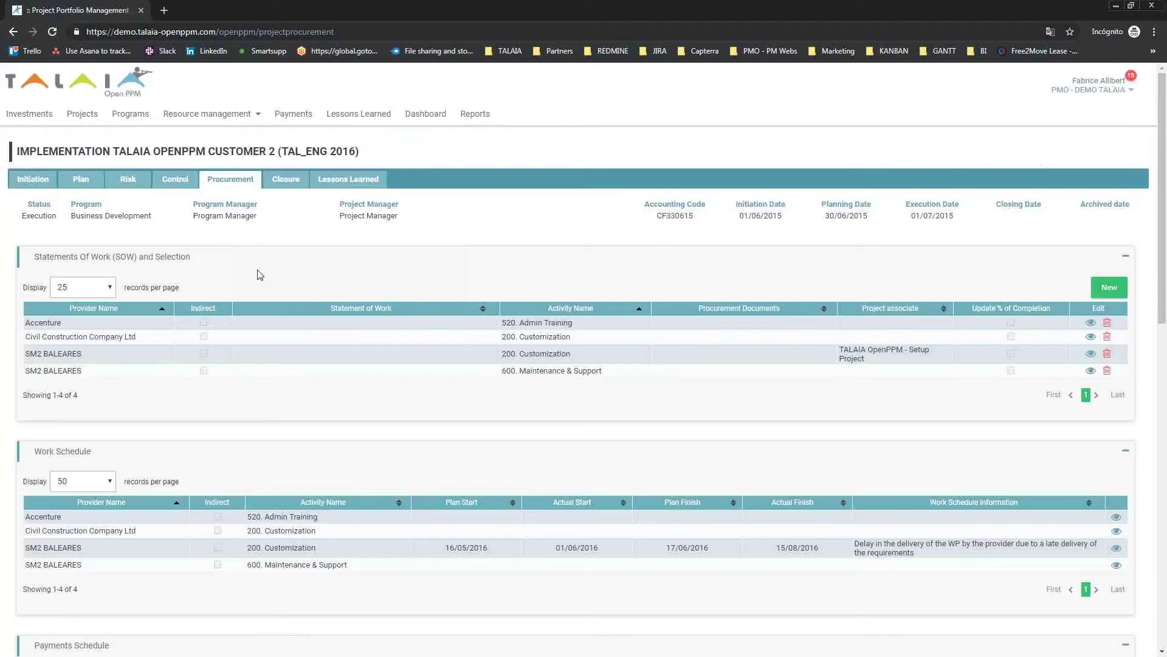
- Open the project's Control section and expand Control Scope to examine the activities' budget, earned value, actual cost and completion
{"action": "left_click", "coordinate": [178, 186]}
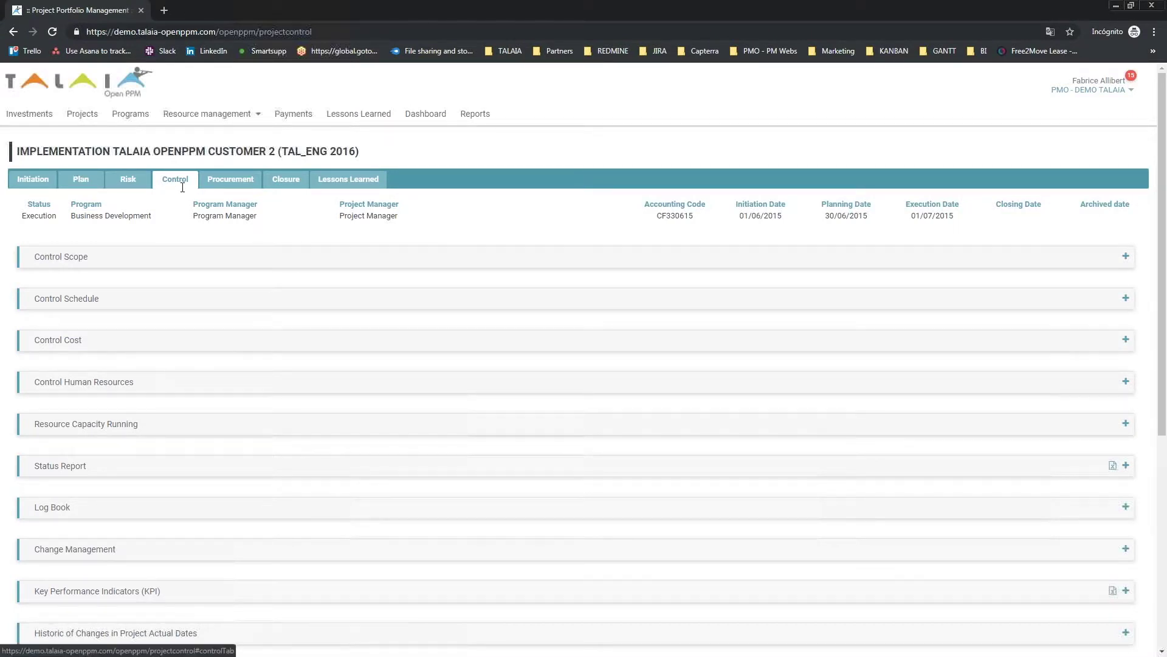
{"action": "left_click", "coordinate": [563, 260]}
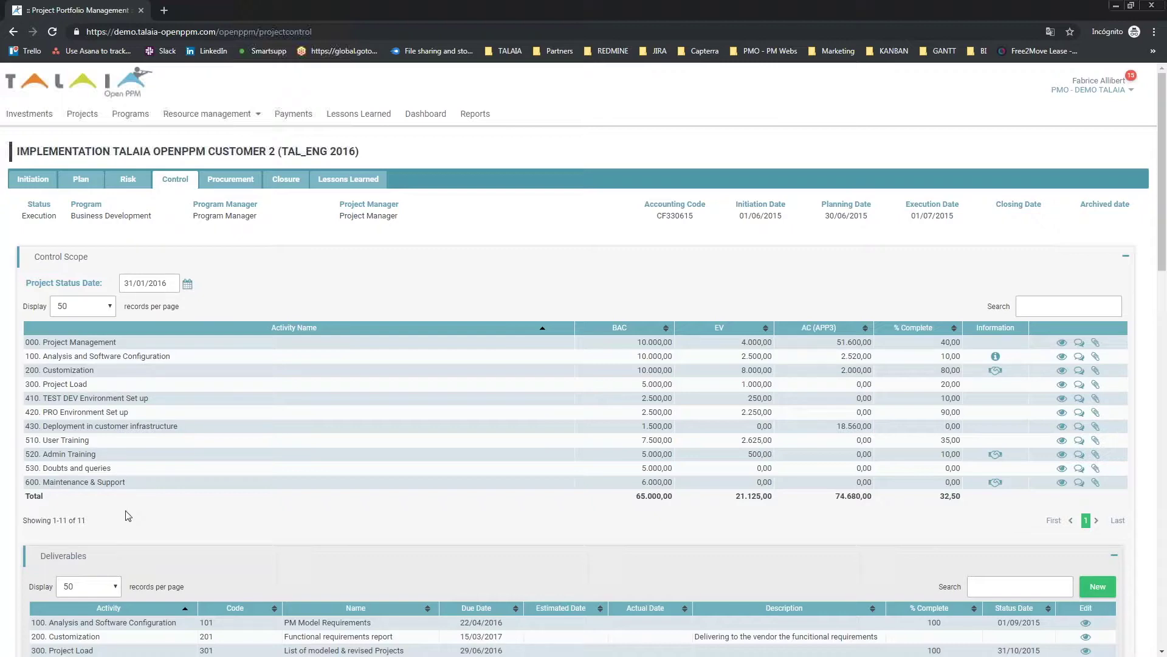
{"action": "scroll", "coordinate": [152, 513], "scroll_direction": "down", "scroll_amount": 1}
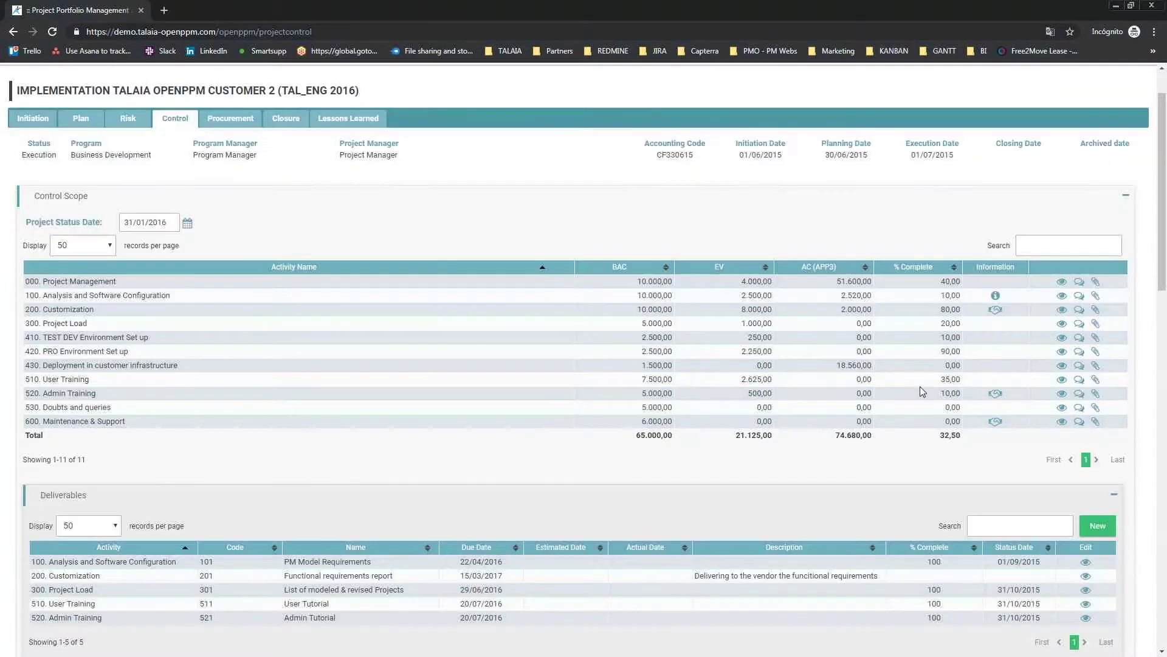
- View the Control Scope details of activity 200. Customization, including actual costs, team members and procurement, and close it unchanged
{"action": "left_click", "coordinate": [1061, 310]}
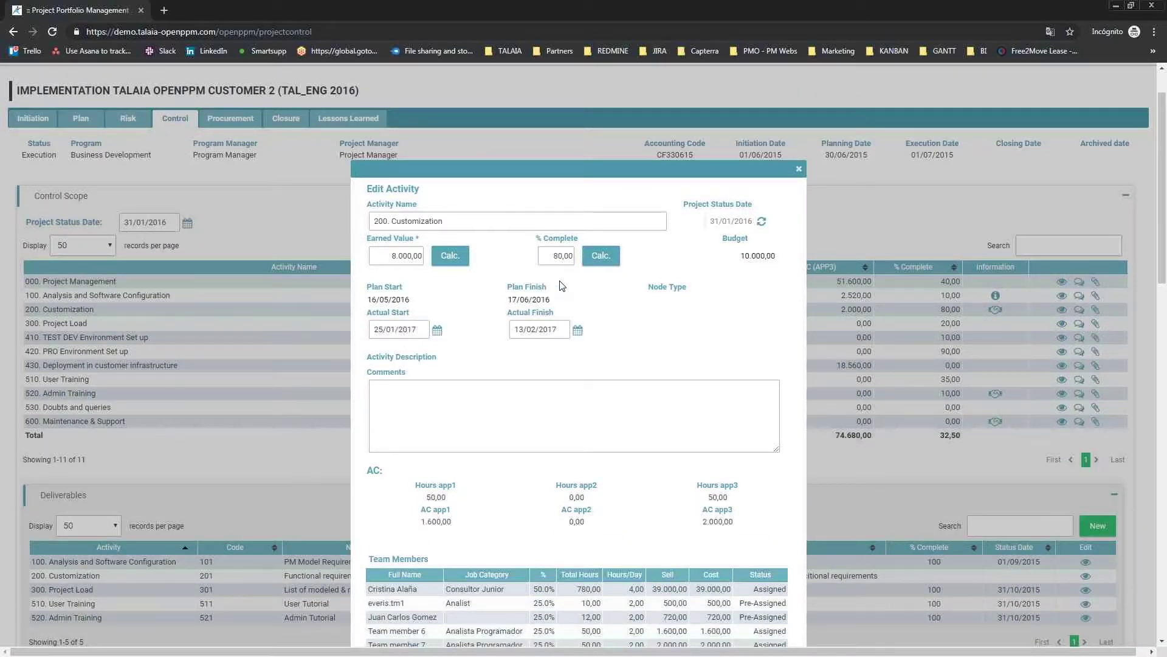
{"action": "scroll", "coordinate": [562, 285], "scroll_direction": "down", "scroll_amount": 3}
{"action": "double_click", "coordinate": [711, 316]}
{"action": "left_click", "coordinate": [744, 322]}
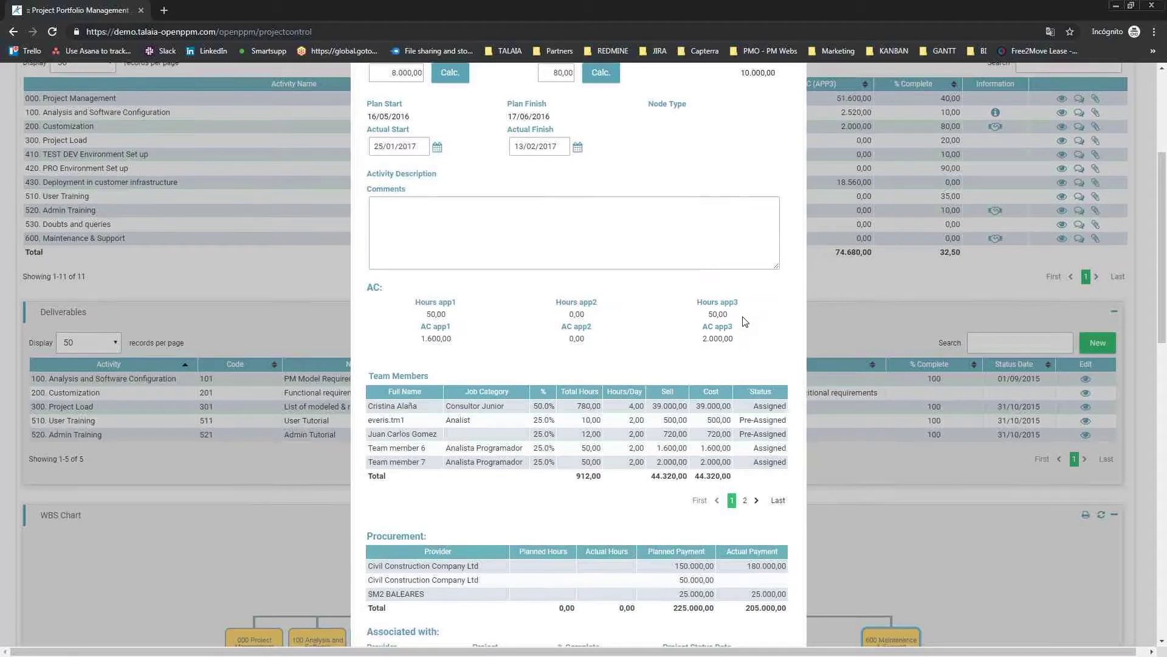
{"action": "scroll", "coordinate": [613, 355], "scroll_direction": "down", "scroll_amount": 2}
{"action": "double_click", "coordinate": [592, 356]}
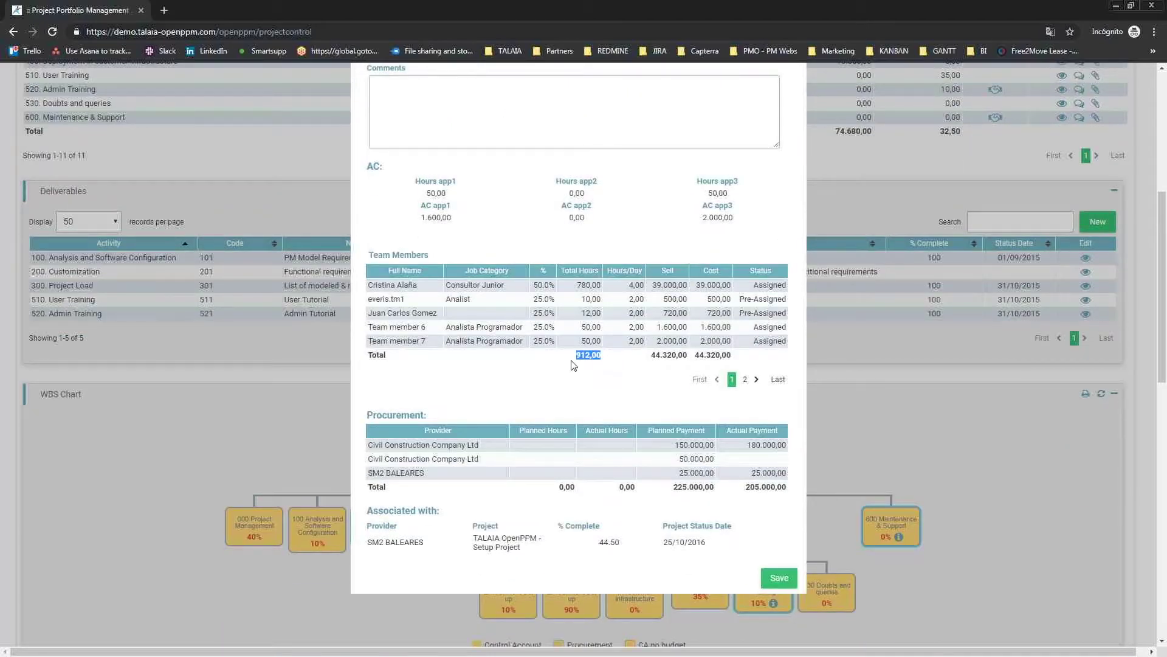
{"action": "left_click", "coordinate": [596, 377]}
{"action": "scroll", "coordinate": [602, 455], "scroll_direction": "up", "scroll_amount": 5}
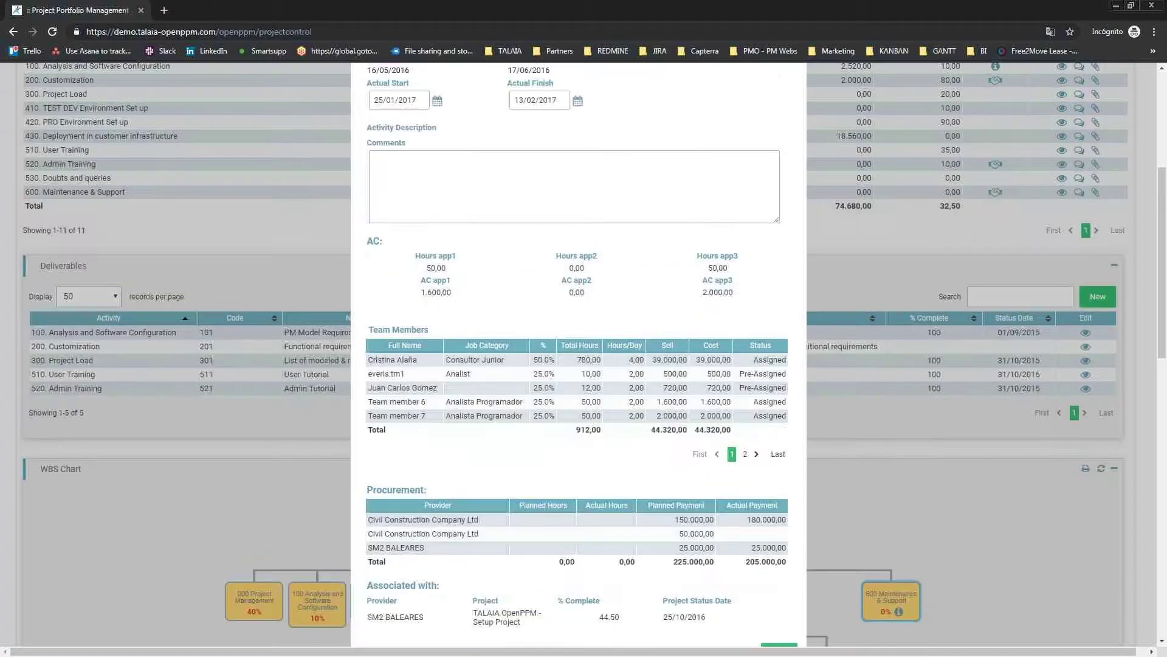
{"action": "left_click", "coordinate": [797, 172]}
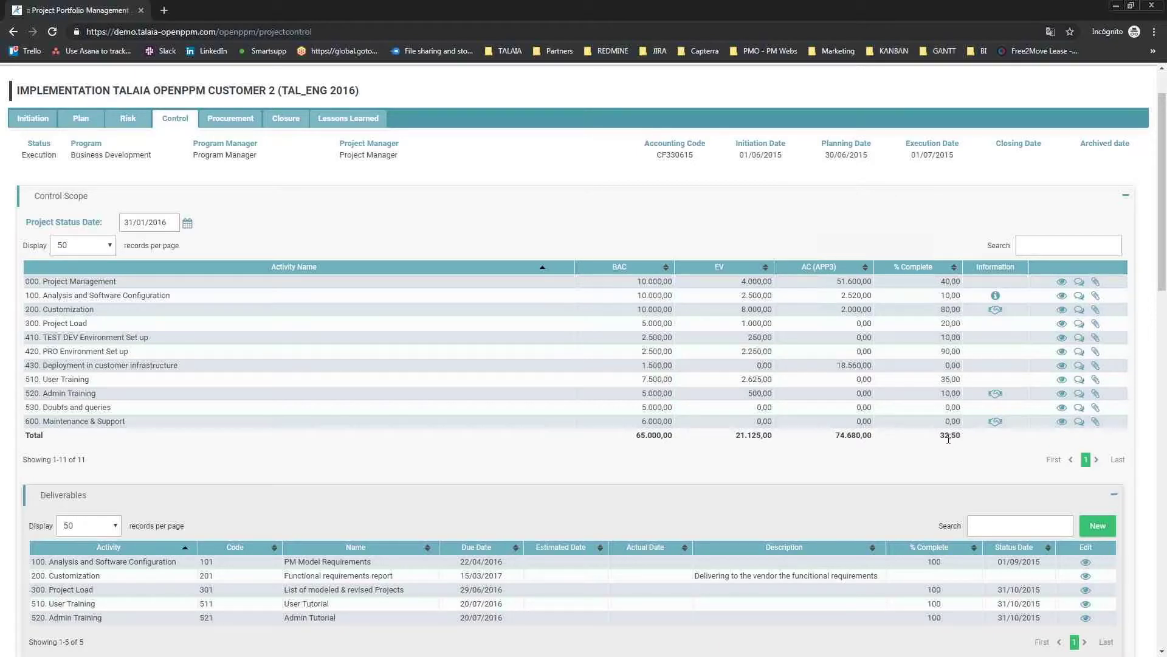
- Check the total % Complete in Control Scope, then view the PM Model Requirements deliverable and close it unchanged
{"action": "left_click_drag", "start_coordinate": [941, 436], "coordinate": [961, 433]}
{"action": "left_click", "coordinate": [956, 455]}
{"action": "scroll", "coordinate": [951, 452], "scroll_direction": "down", "scroll_amount": 3}
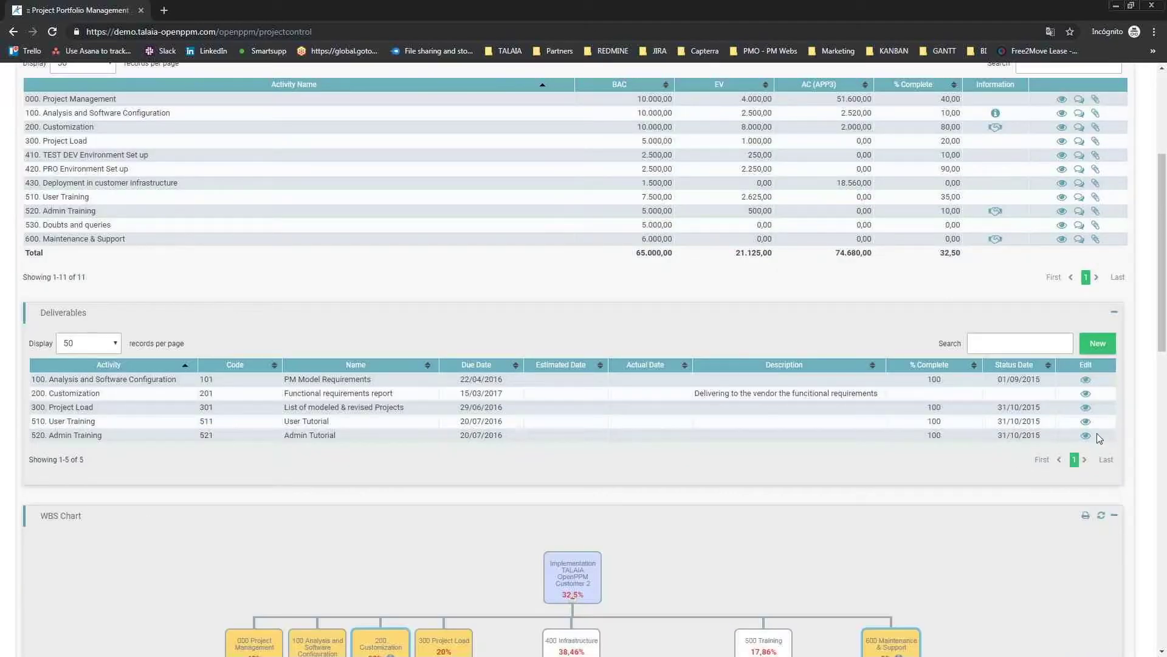
{"action": "left_click", "coordinate": [1086, 382]}
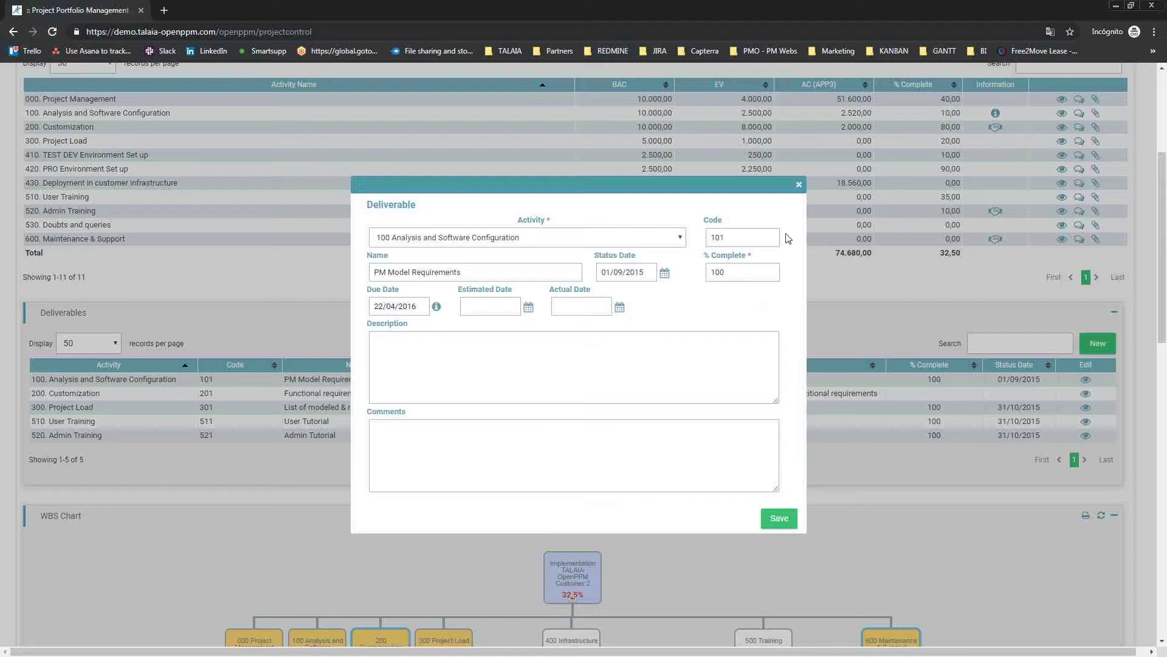
{"action": "left_click", "coordinate": [799, 184]}
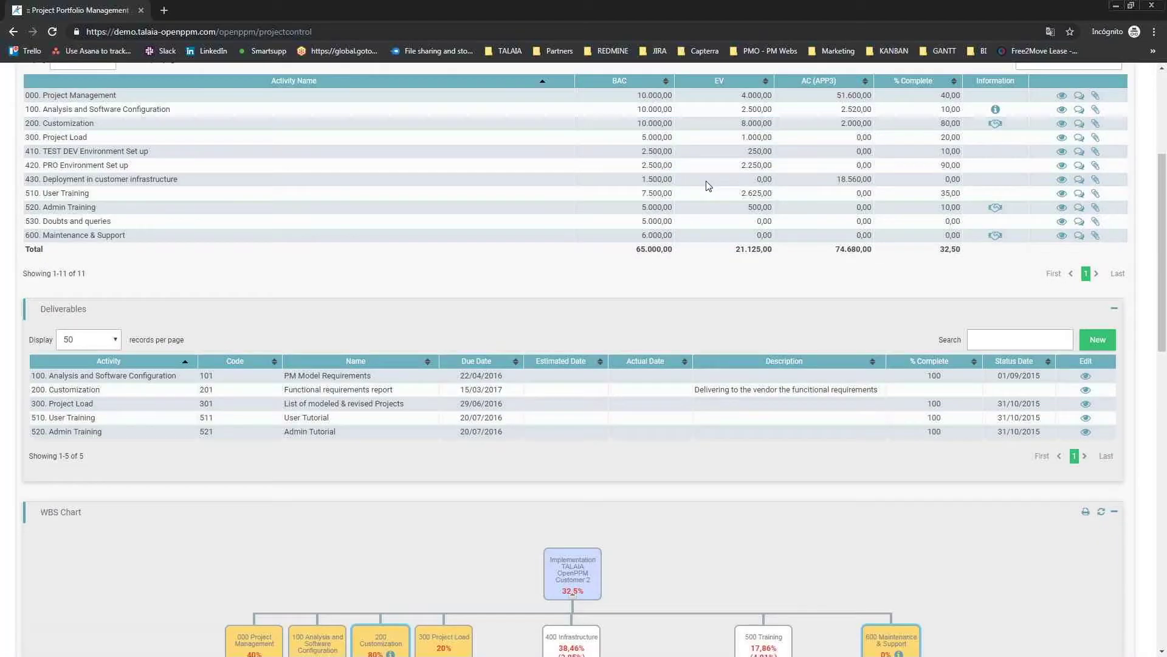
- Expand Control Schedule below the WBS Chart, view the KOM milestone of 000. Project Management, and close it unchanged
{"action": "scroll", "coordinate": [208, 208], "scroll_direction": "down", "scroll_amount": 5}
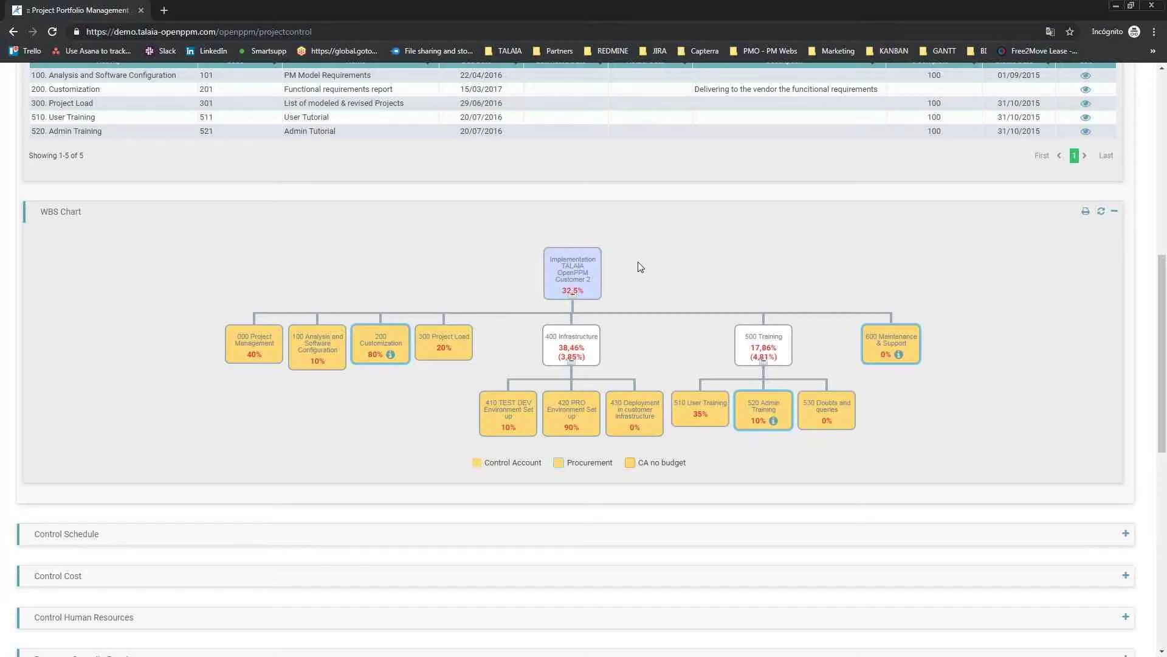
{"action": "scroll", "coordinate": [633, 268], "scroll_direction": "down", "scroll_amount": 5}
{"action": "left_click", "coordinate": [525, 237]}
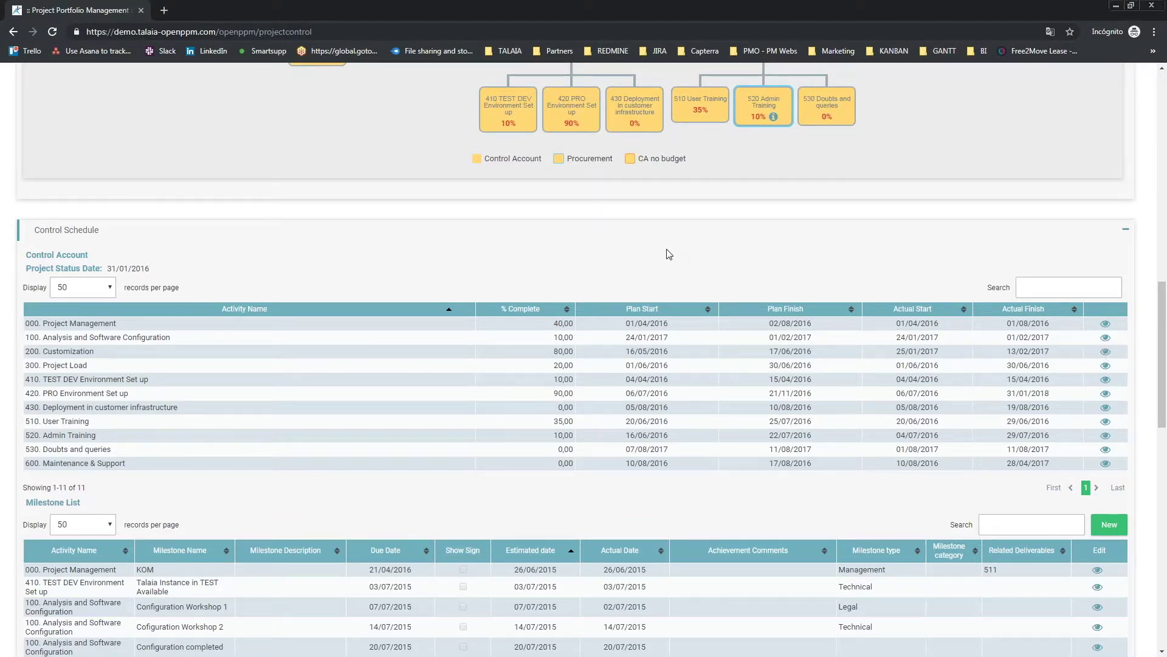
{"action": "scroll", "coordinate": [654, 236], "scroll_direction": "down", "scroll_amount": 4}
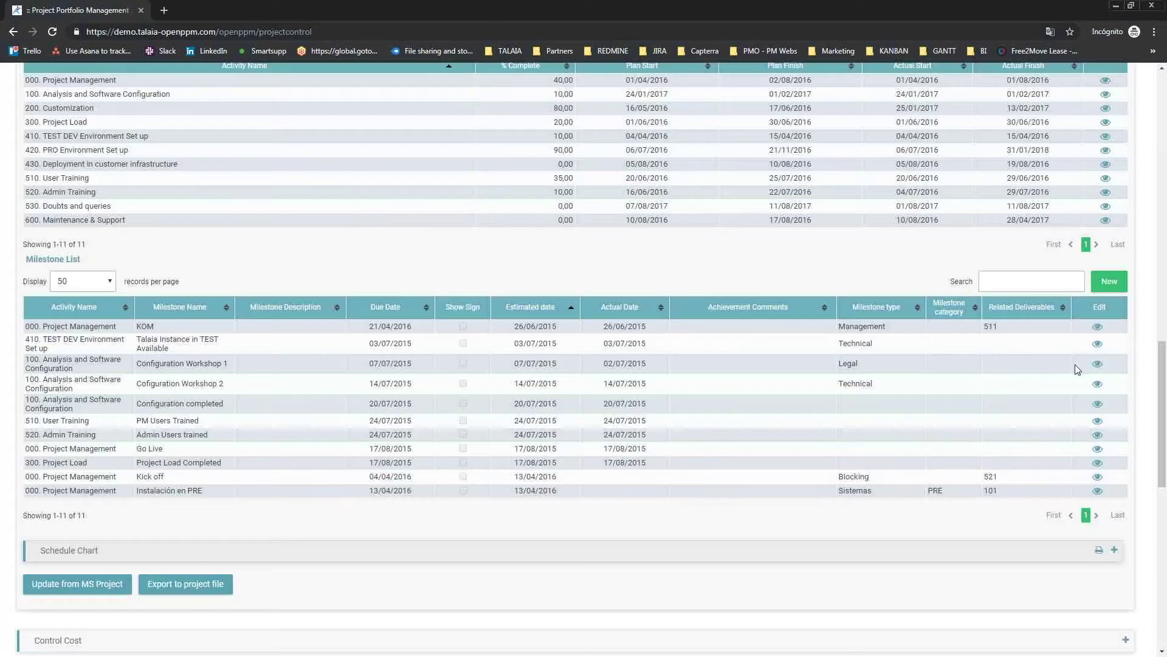
{"action": "left_click", "coordinate": [1097, 327]}
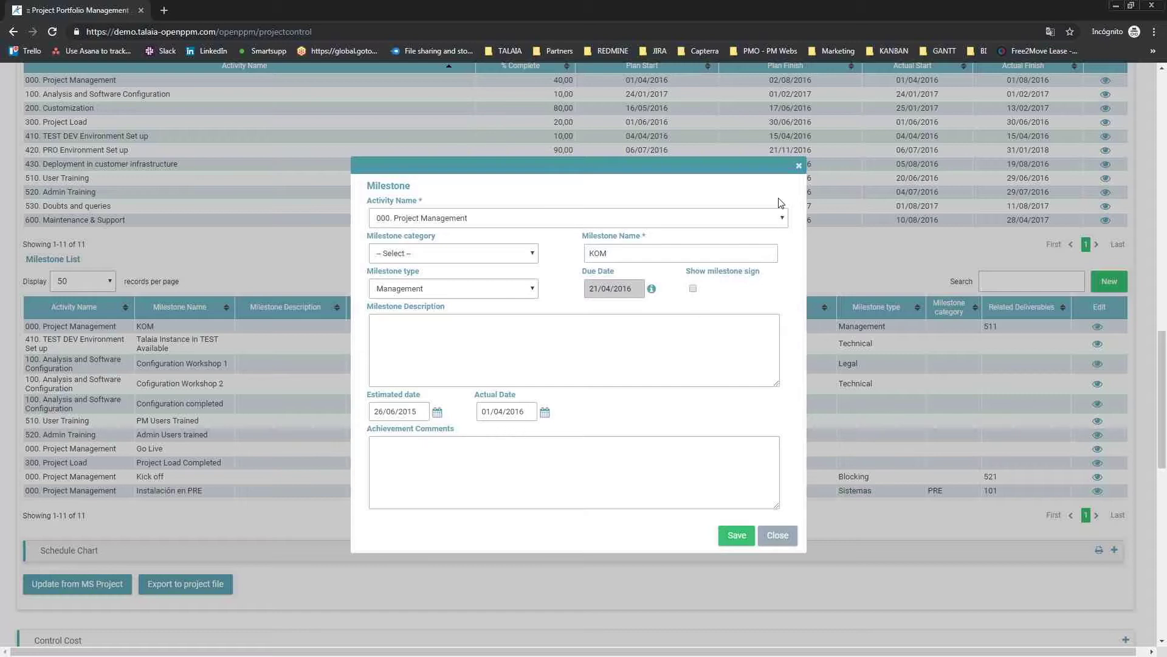
{"action": "left_click", "coordinate": [799, 165]}
- Expand and refresh the Schedule Chart, then zoom its timeline out to fit April 2016 through January 2018
{"action": "scroll", "coordinate": [379, 286], "scroll_direction": "down", "scroll_amount": 4}
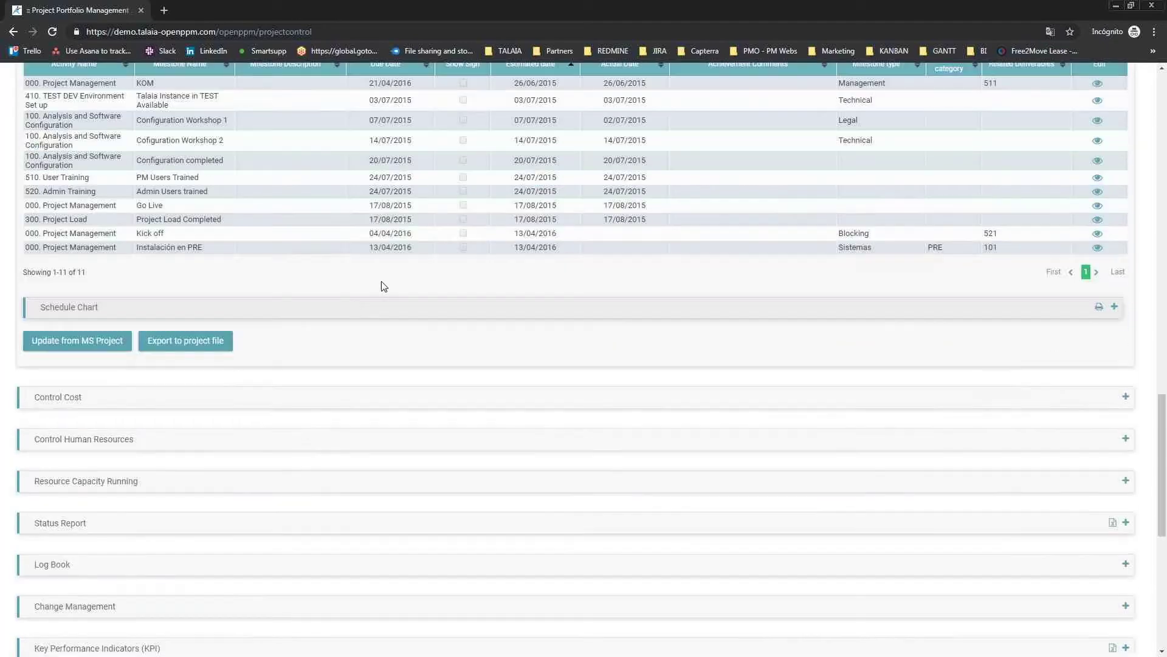
{"action": "left_click", "coordinate": [336, 310]}
{"action": "left_click", "coordinate": [334, 340]}
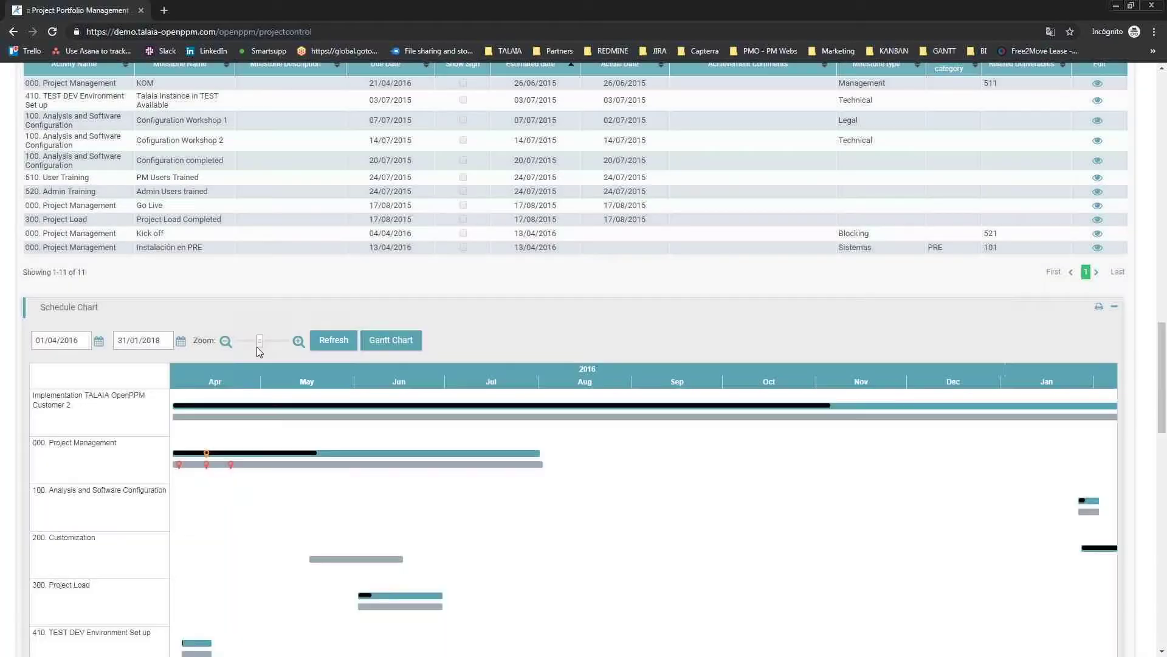
{"action": "left_click_drag", "start_coordinate": [259, 341], "coordinate": [247, 343]}
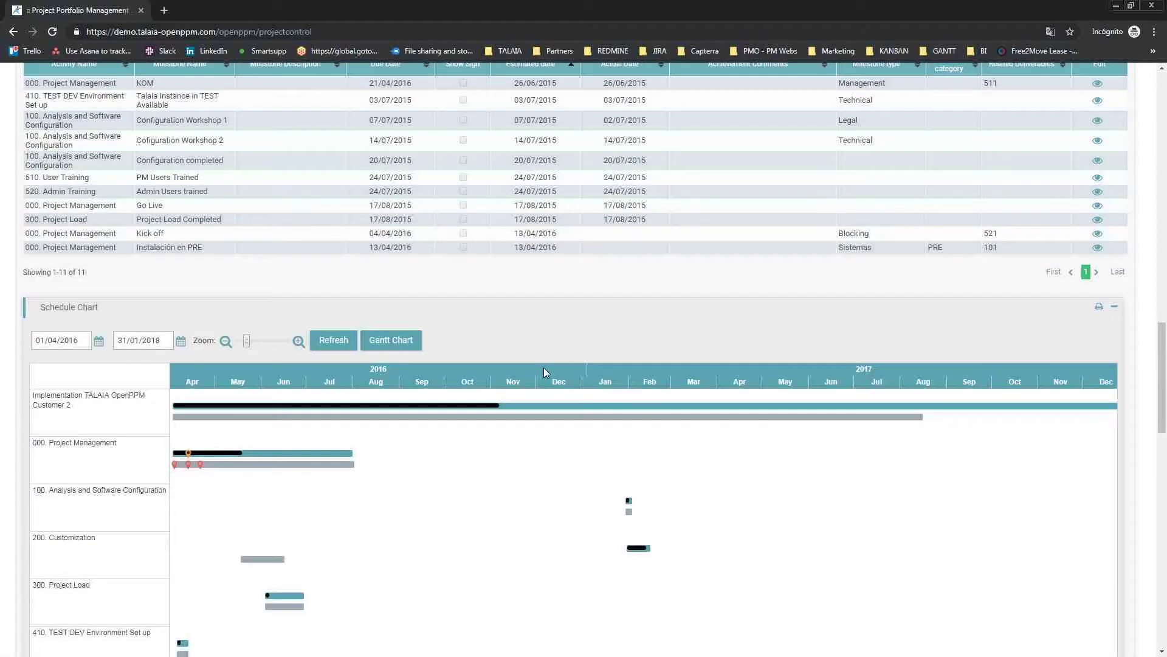
{"action": "left_click_drag", "start_coordinate": [246, 342], "coordinate": [242, 342]}
- Examine the Schedule Chart's planned, actual and % complete bars, its legend, and the 000. Project Management milestone markers
{"action": "scroll", "coordinate": [734, 296], "scroll_direction": "down", "scroll_amount": 5}
{"action": "scroll", "coordinate": [695, 293], "scroll_direction": "up", "scroll_amount": 2}
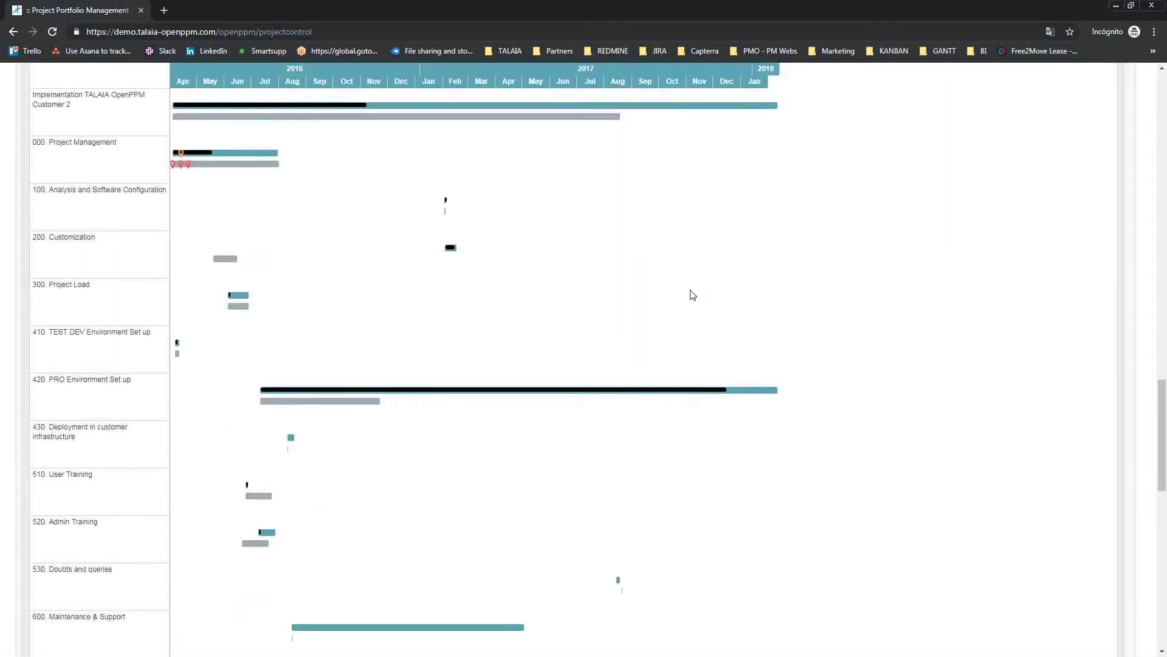
{"action": "mouse_move", "coordinate": [558, 241]}
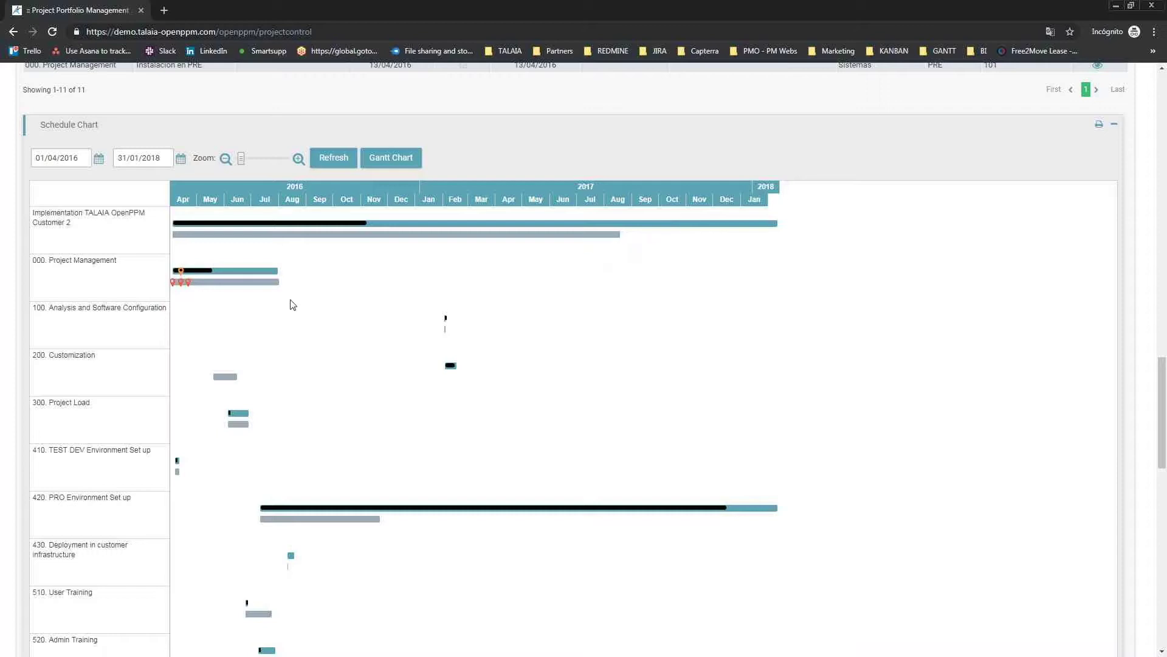
{"action": "scroll", "coordinate": [547, 423], "scroll_direction": "down", "scroll_amount": 3}
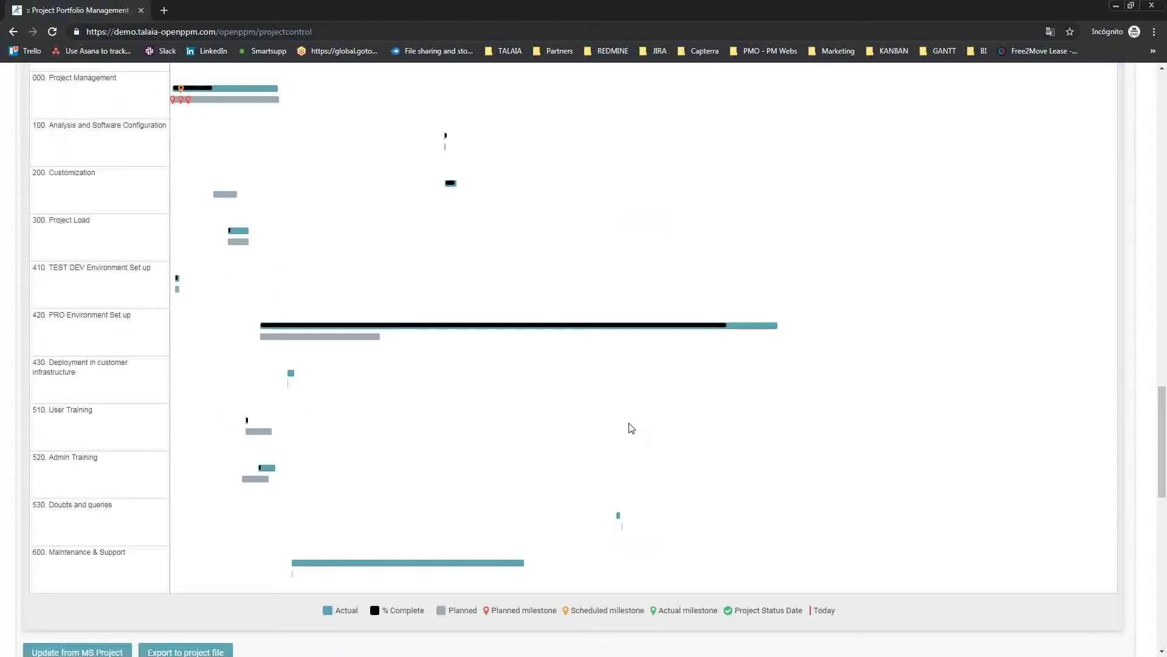
{"action": "scroll", "coordinate": [365, 443], "scroll_direction": "up", "scroll_amount": 3}
{"action": "scroll", "coordinate": [344, 447], "scroll_direction": "up", "scroll_amount": 2}
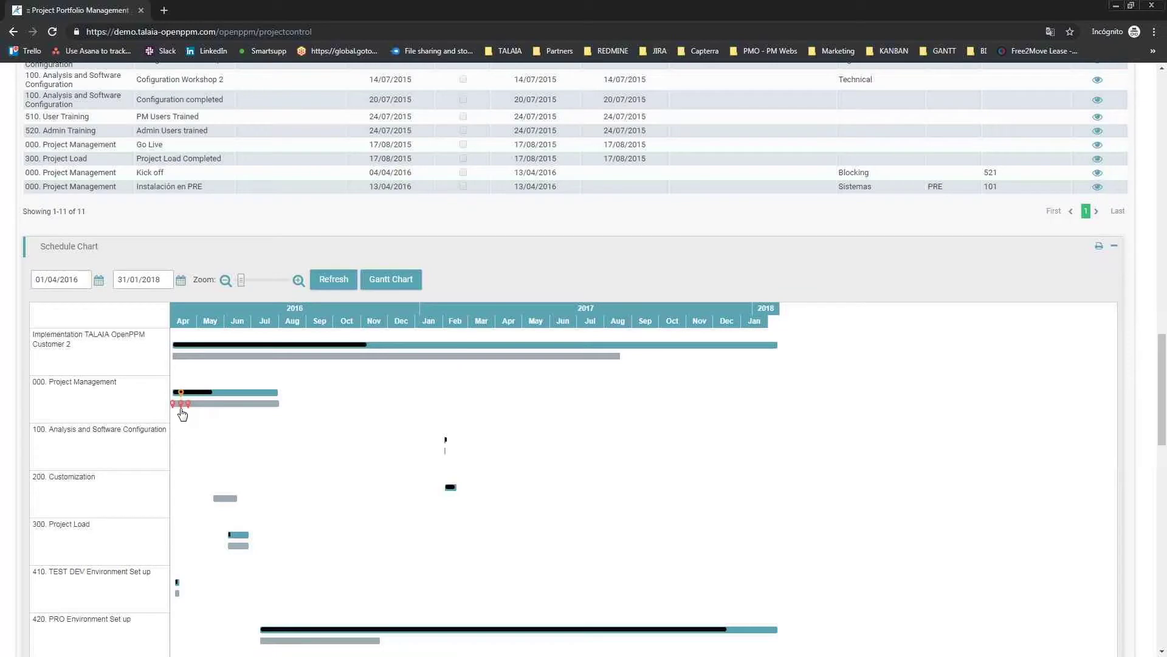
{"action": "mouse_move", "coordinate": [174, 412]}
{"action": "scroll", "coordinate": [699, 366], "scroll_direction": "down", "scroll_amount": 10}
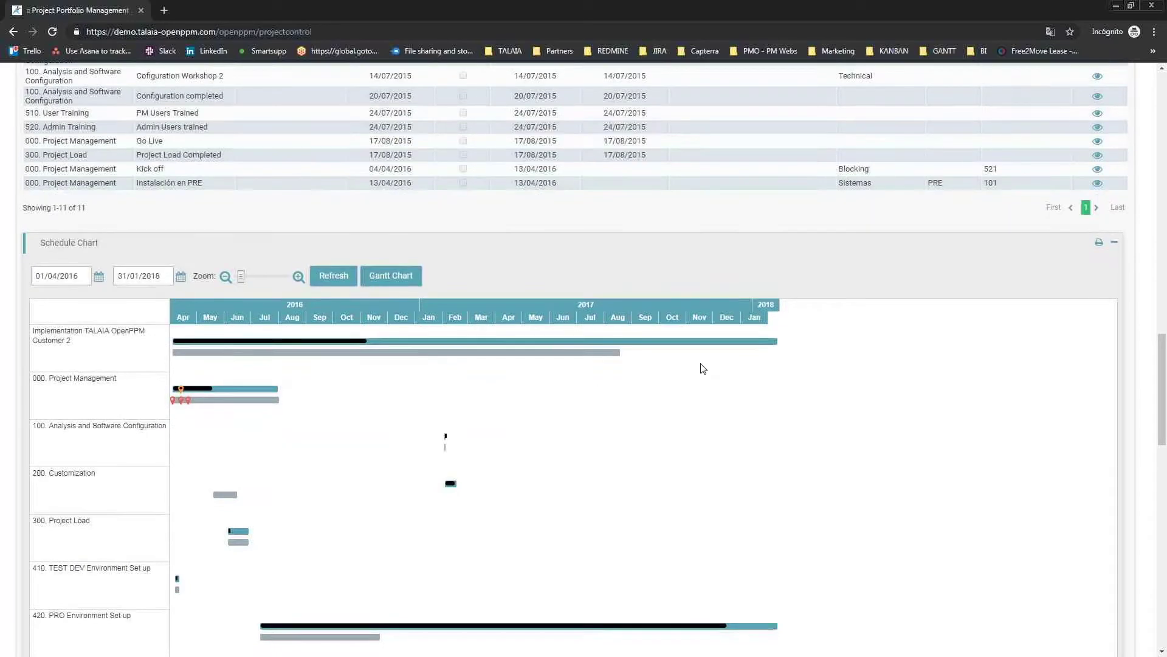
{"action": "scroll", "coordinate": [689, 365], "scroll_direction": "down", "scroll_amount": 3}
- Expand Control Cost, open Control Funding, and display the Funding Chart to compare planned and actual fundings
{"action": "left_click", "coordinate": [466, 167]}
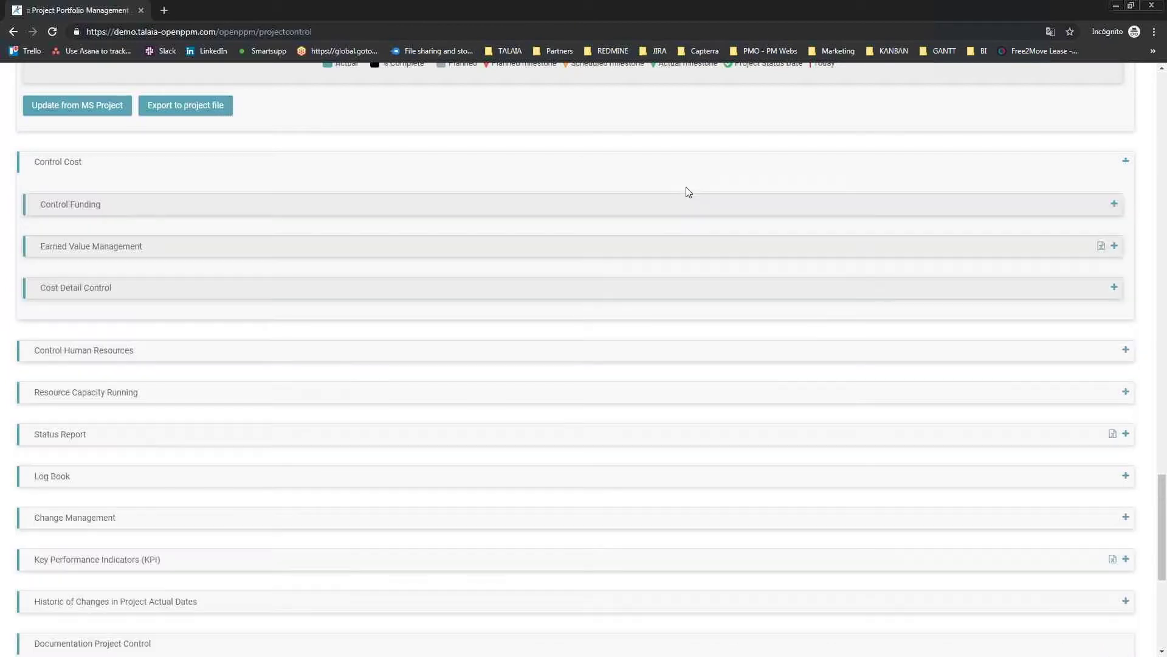
{"action": "left_click", "coordinate": [676, 213]}
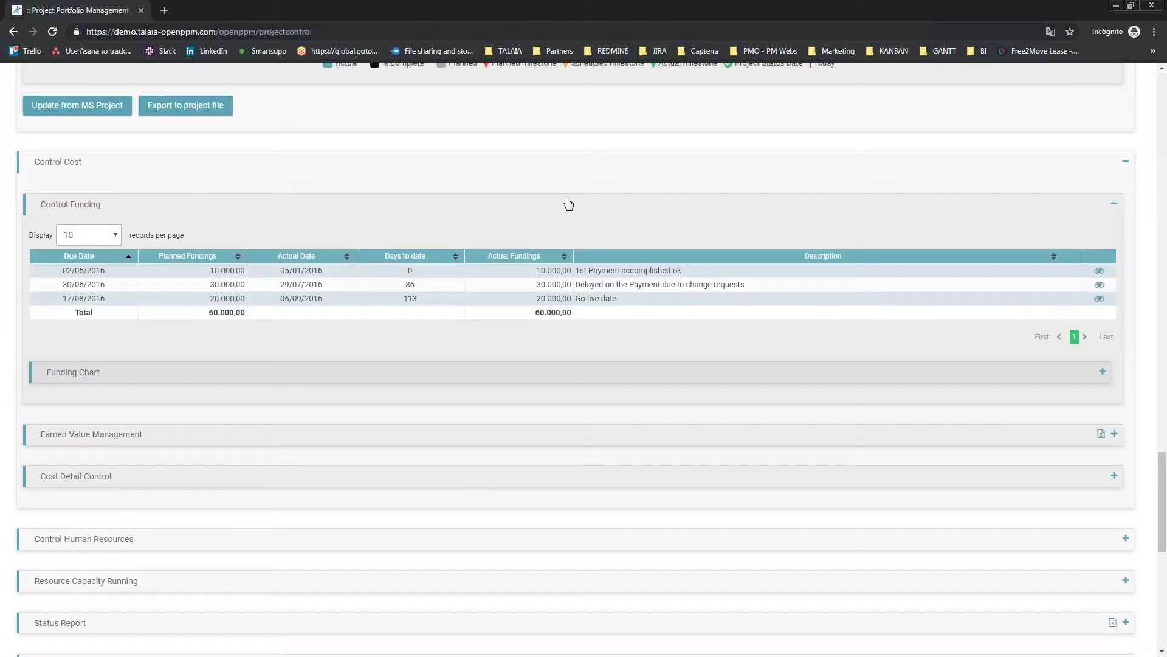
{"action": "left_click", "coordinate": [548, 380]}
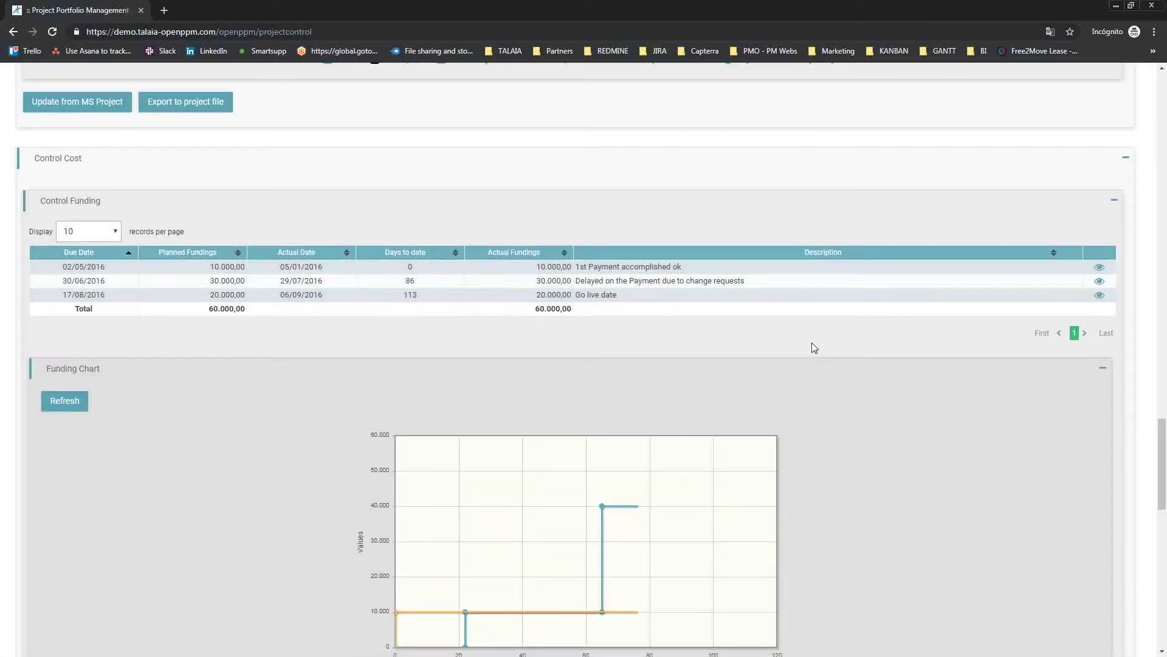
{"action": "scroll", "coordinate": [813, 347], "scroll_direction": "down", "scroll_amount": 2}
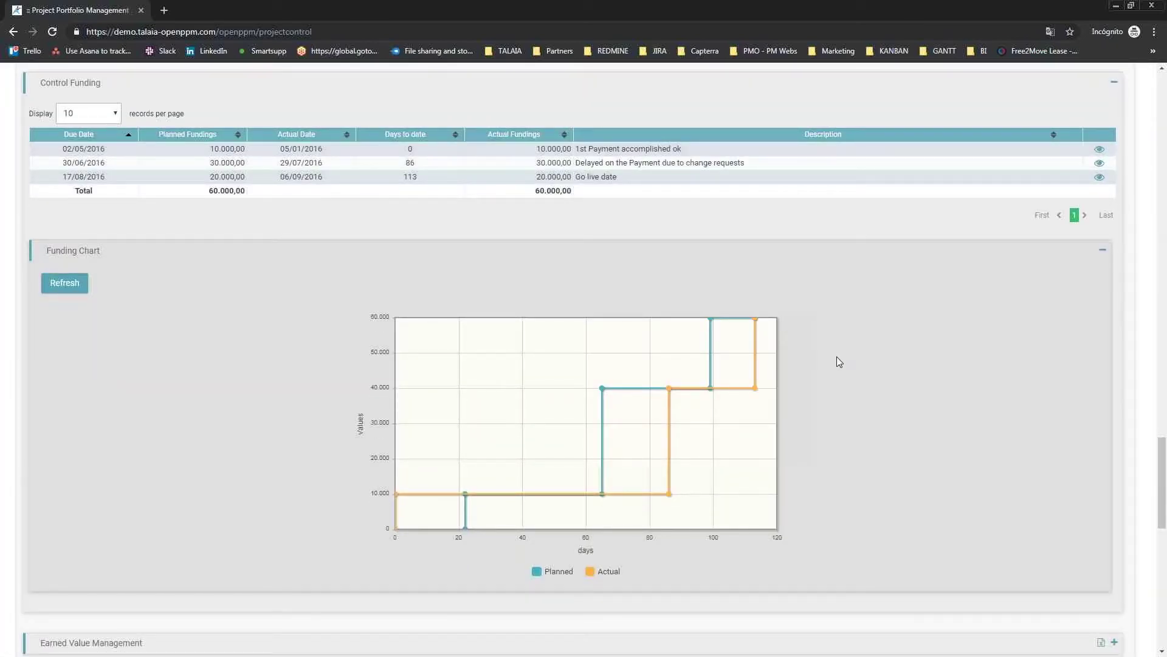
{"action": "scroll", "coordinate": [838, 360], "scroll_direction": "down", "scroll_amount": 6}
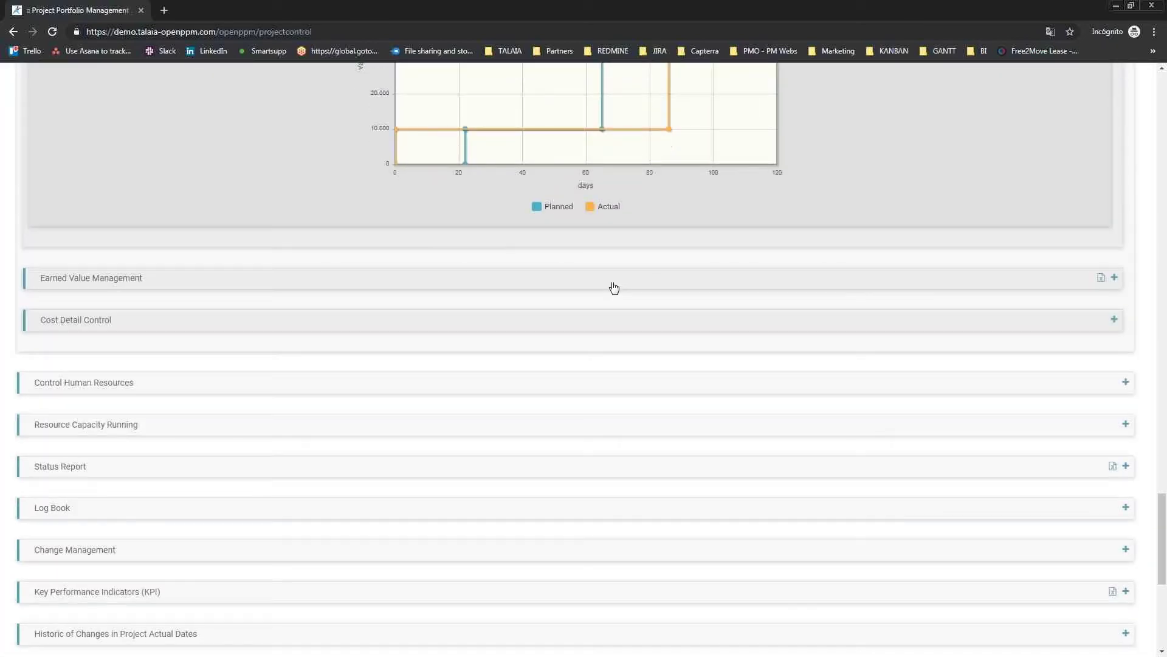
- Expand Earned Value Management to examine the follow-up dates with their cost and schedule performance indicators
{"action": "left_click", "coordinate": [614, 285]}
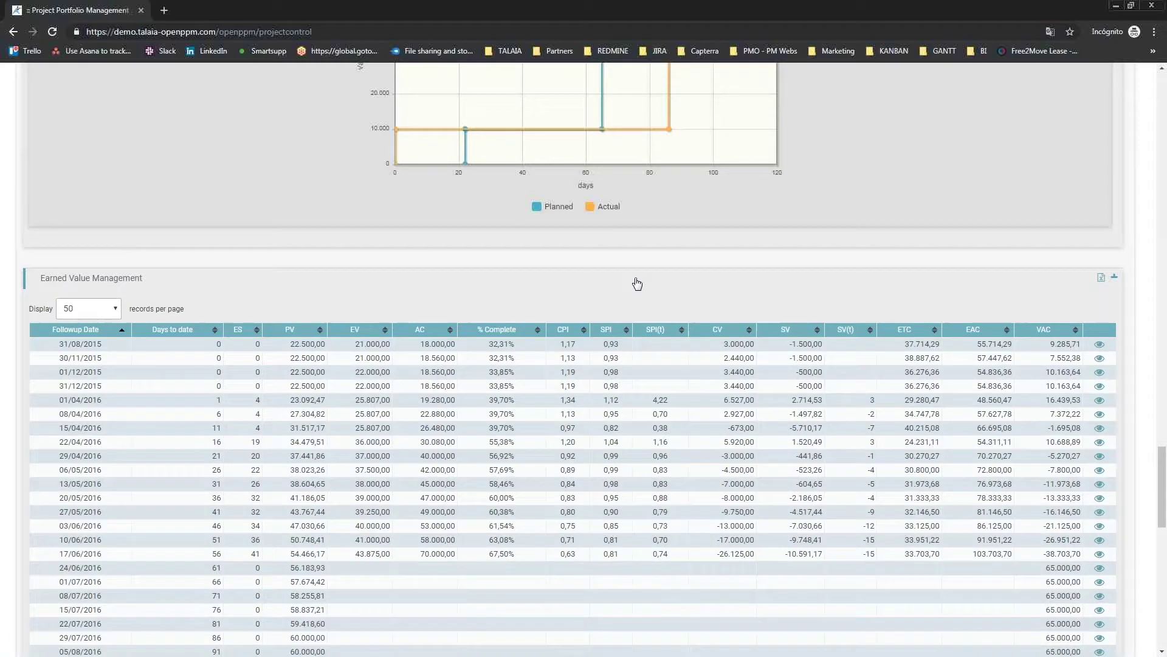
{"action": "scroll", "coordinate": [770, 239], "scroll_direction": "down", "scroll_amount": 2}
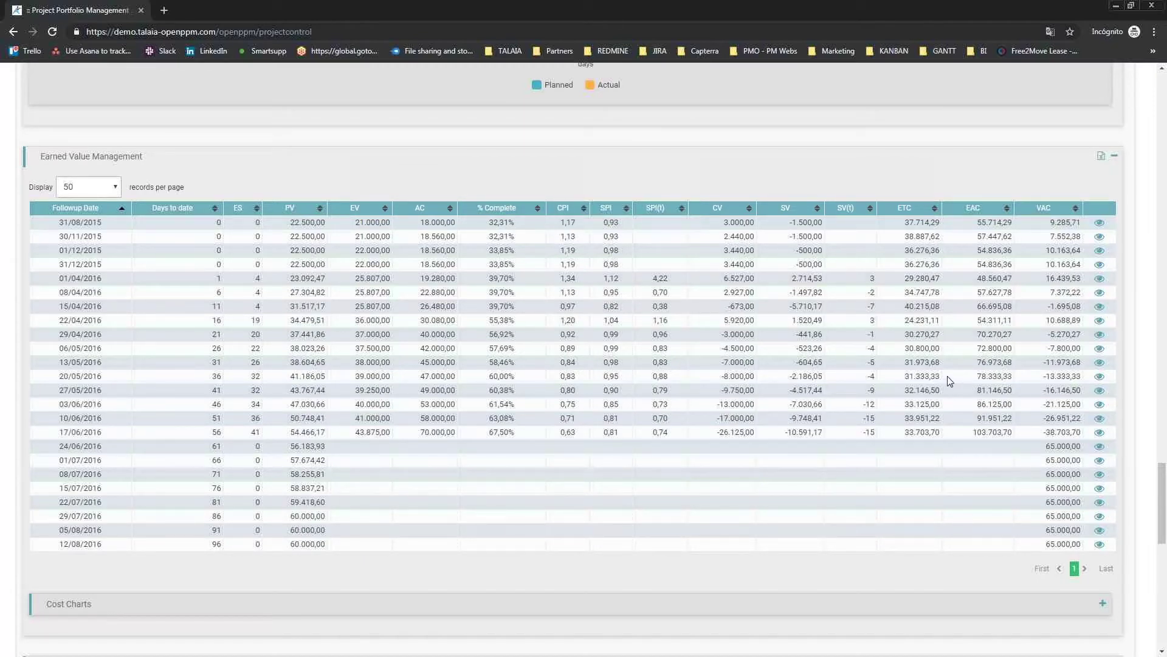
{"action": "scroll", "coordinate": [738, 430], "scroll_direction": "down", "scroll_amount": 3}
- Expand Cost Charts and inspect the latest Planned Value, Earned Value and Actual Cost points on the EVM chart
{"action": "left_click", "coordinate": [733, 424]}
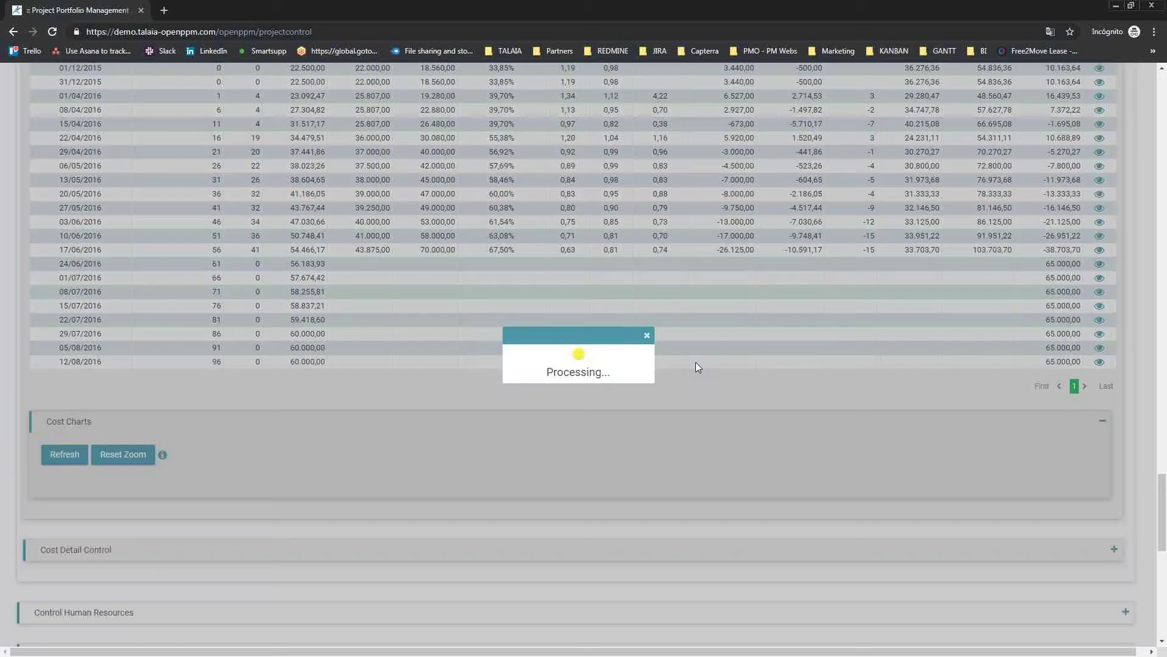
{"action": "scroll", "coordinate": [711, 283], "scroll_direction": "down", "scroll_amount": 5}
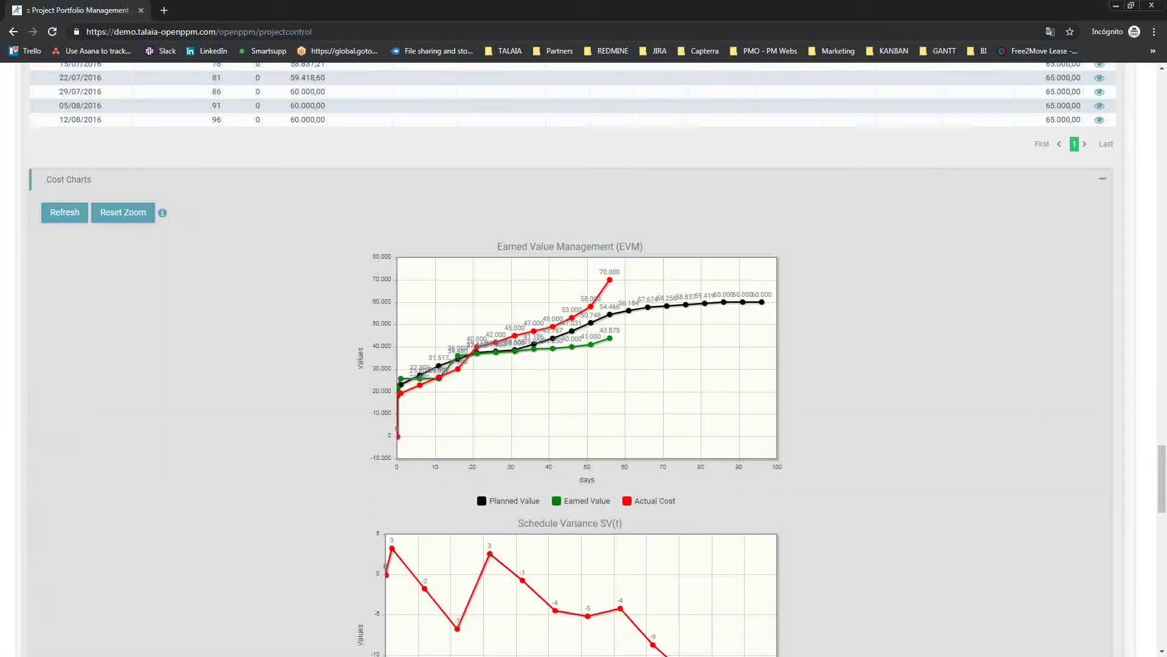
{"action": "mouse_move", "coordinate": [610, 253]}
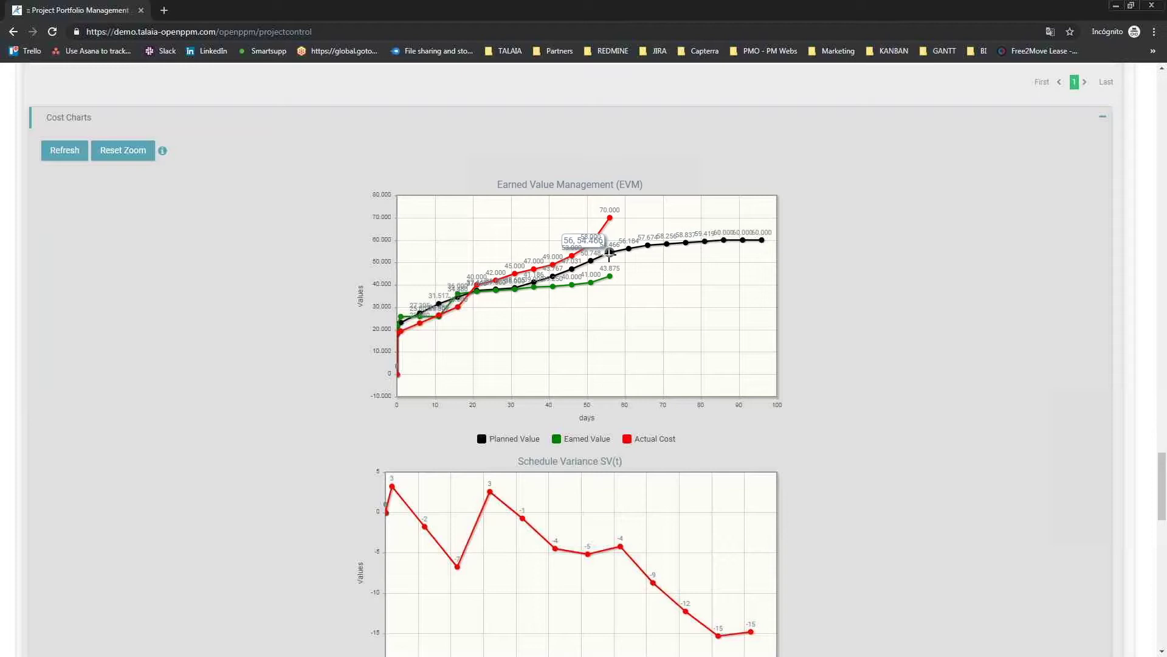
{"action": "mouse_move", "coordinate": [610, 280]}
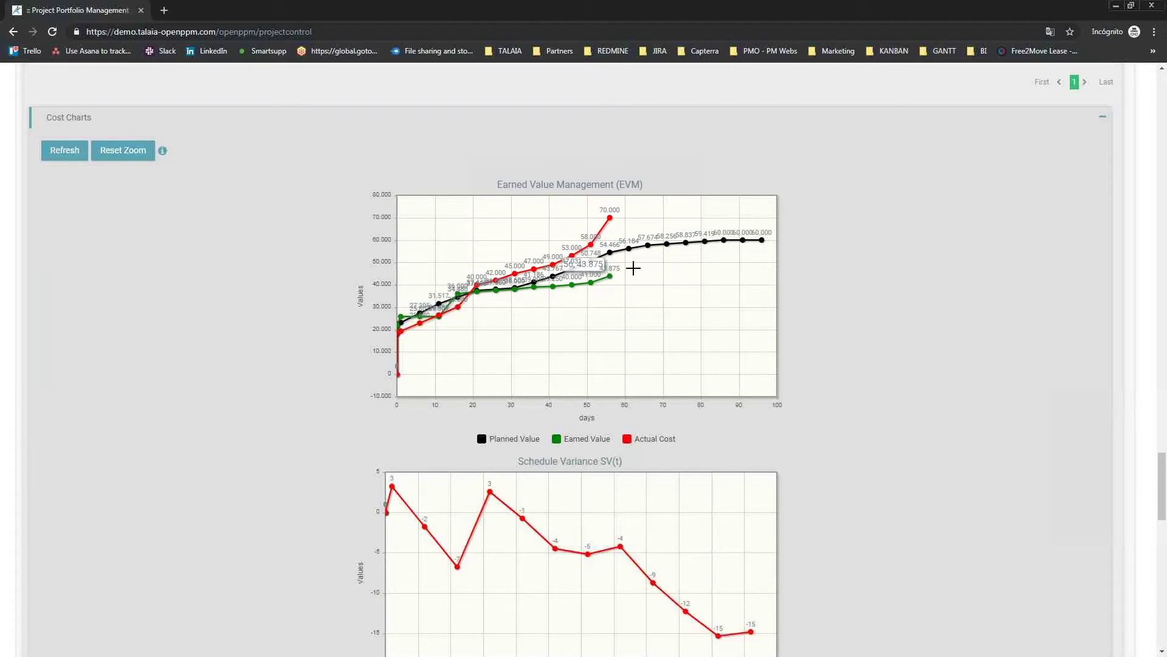
{"action": "mouse_move", "coordinate": [613, 217]}
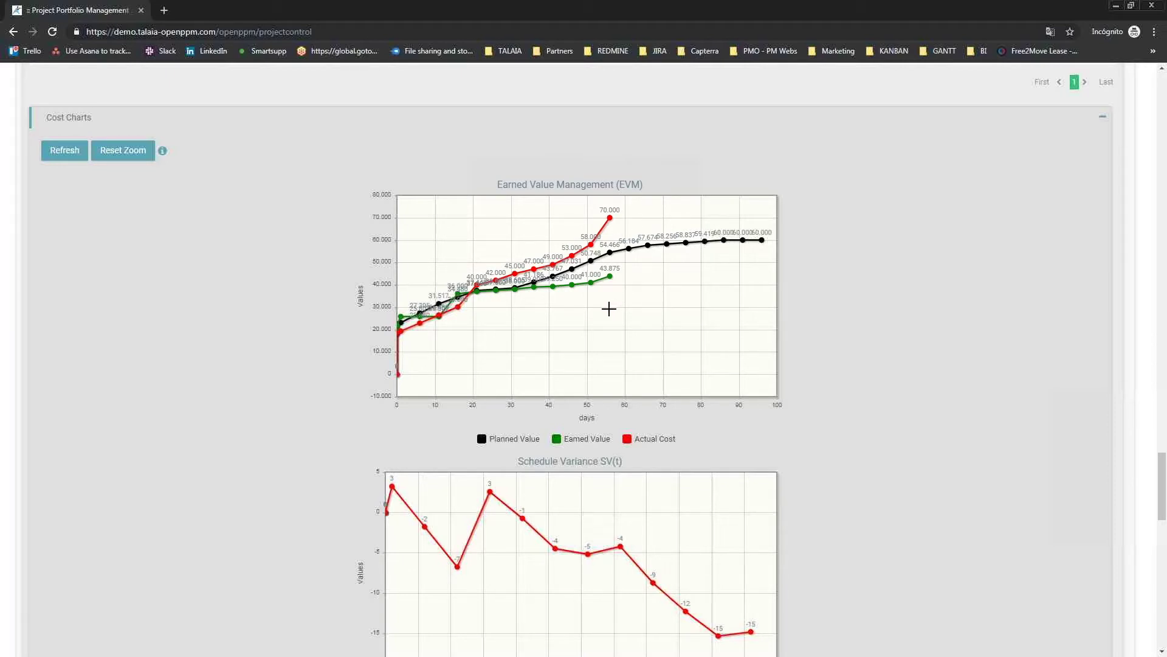
- Review the Schedule Variance and Cost Variance charts, and expand Cost Detail Control to compare planned and actual expenses, direct costs and reserves
{"action": "scroll", "coordinate": [815, 305], "scroll_direction": "down", "scroll_amount": 10}
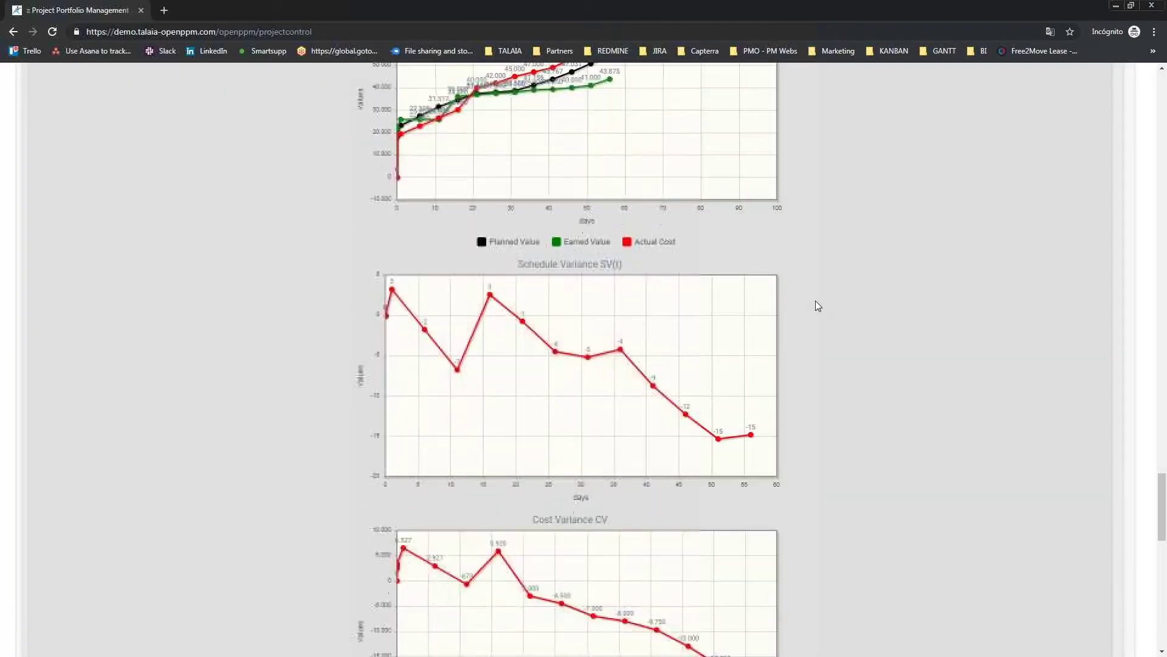
{"action": "left_click", "coordinate": [566, 304]}
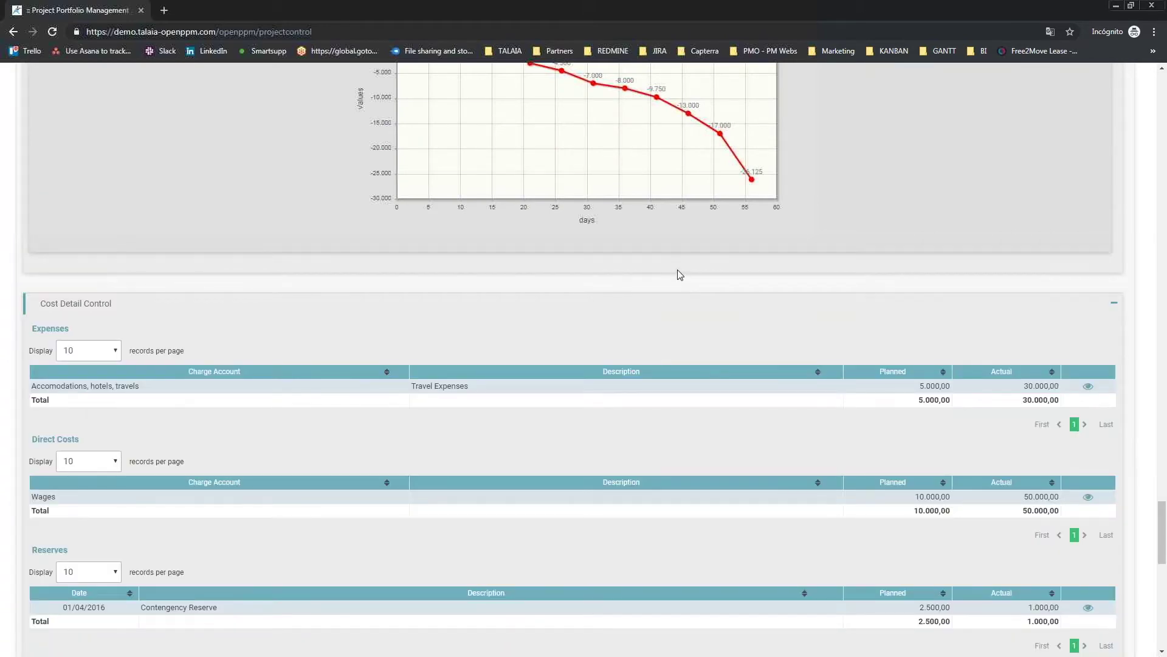
{"action": "scroll", "coordinate": [677, 269], "scroll_direction": "down", "scroll_amount": 1}
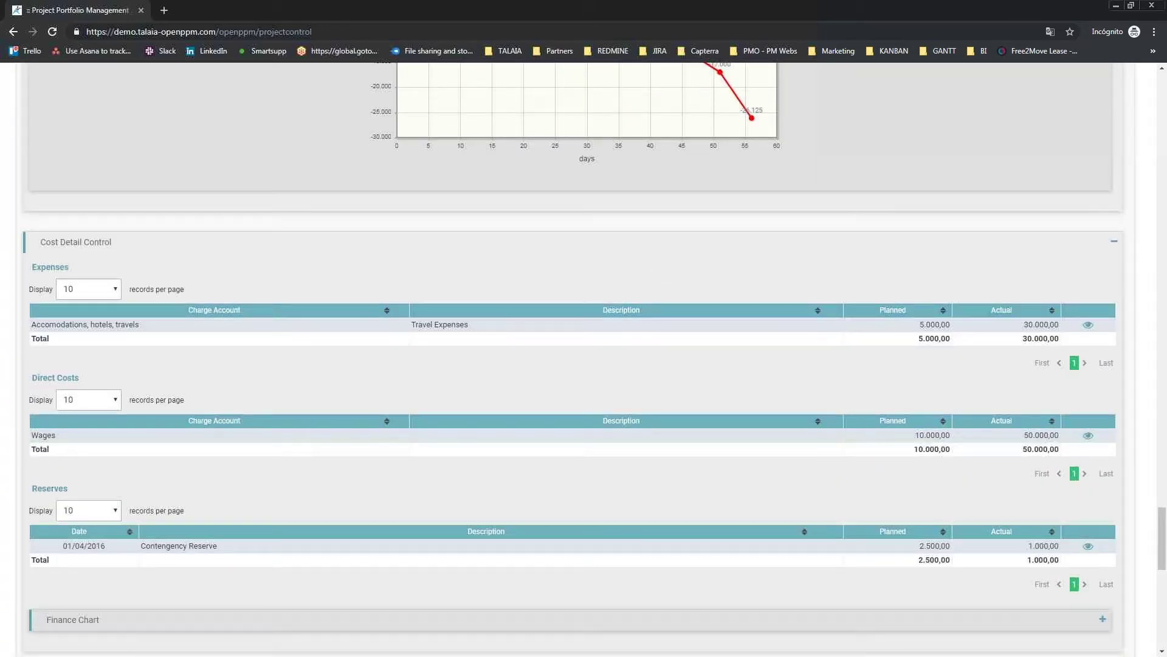
{"action": "scroll", "coordinate": [669, 268], "scroll_direction": "down", "scroll_amount": 1}
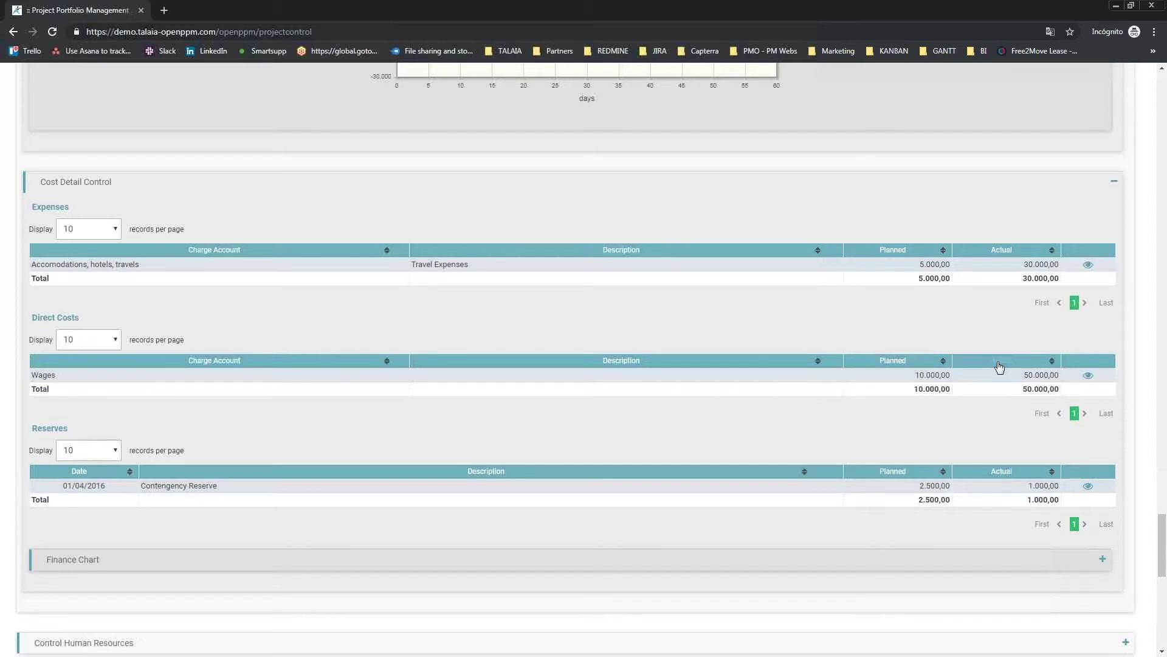
- Expand the Finance Chart and inspect the Project Finance bars from Budget to Direct Margin
{"action": "scroll", "coordinate": [999, 366], "scroll_direction": "down", "scroll_amount": 3}
{"action": "left_click", "coordinate": [785, 368]}
{"action": "scroll", "coordinate": [761, 349], "scroll_direction": "down", "scroll_amount": 4}
{"action": "mouse_move", "coordinate": [761, 351]}
{"action": "scroll", "coordinate": [907, 316], "scroll_direction": "down", "scroll_amount": 6}
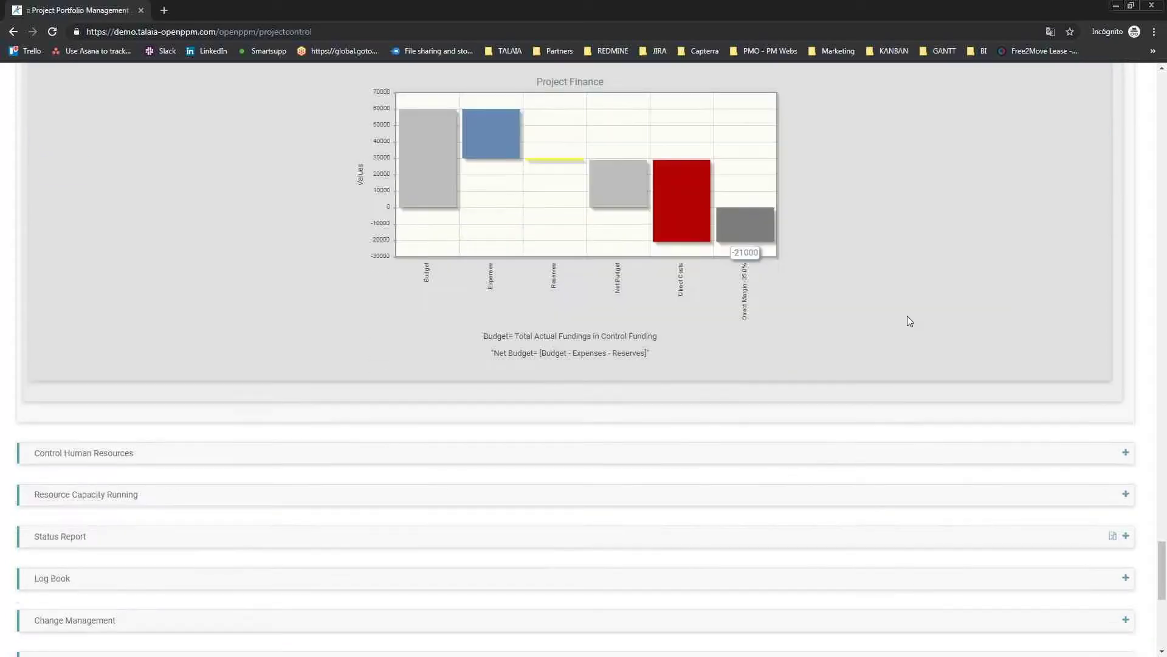
- Load Resource Capacity Running for 01/04/2016 to 30/06/2019 with operating accounts included, and compare real against planned effort in further weeks
{"action": "scroll", "coordinate": [910, 320], "scroll_direction": "down", "scroll_amount": 1}
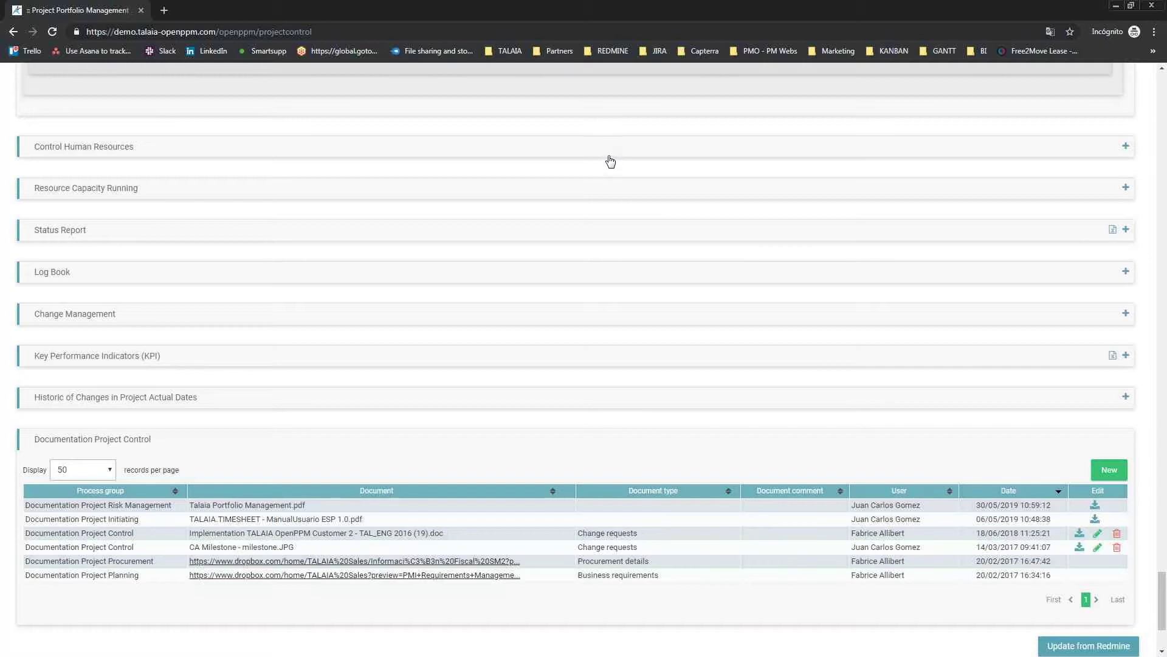
{"action": "left_click", "coordinate": [627, 192]}
{"action": "left_click", "coordinate": [513, 272]}
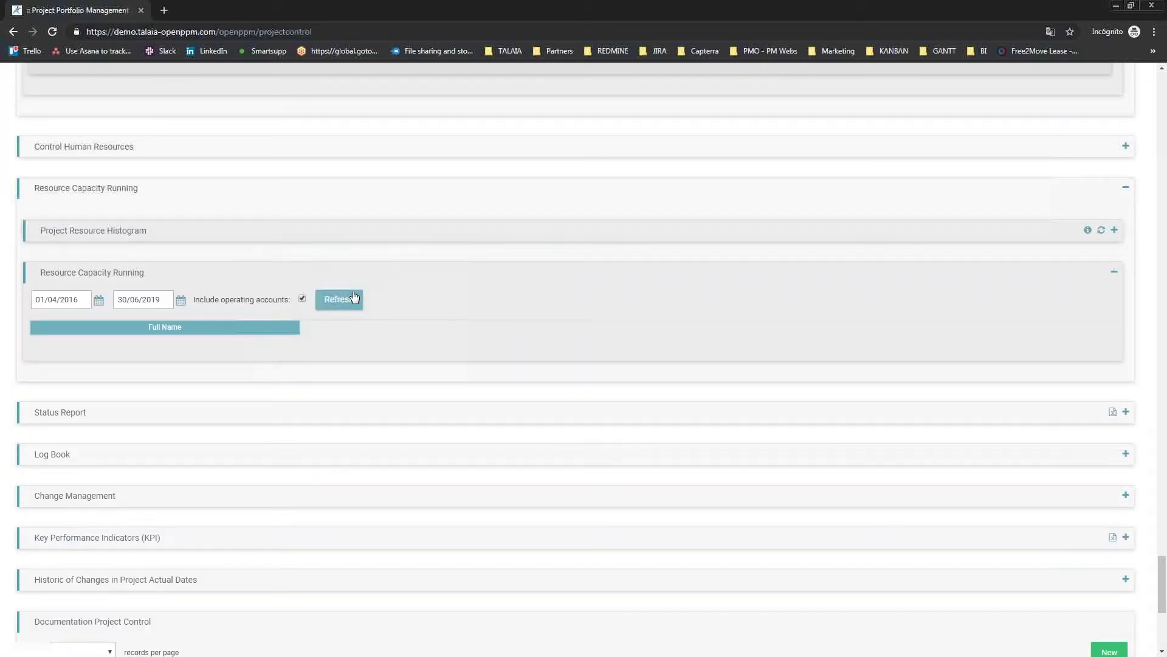
{"action": "left_click", "coordinate": [348, 299]}
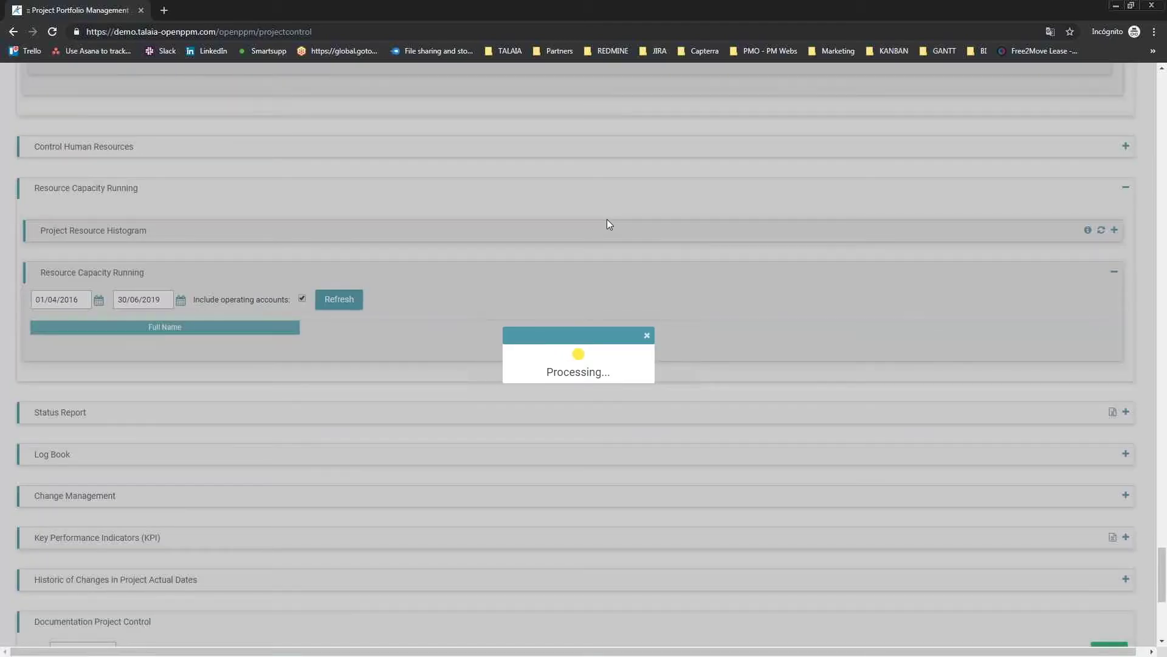
{"action": "scroll", "coordinate": [607, 219], "scroll_direction": "down", "scroll_amount": 2}
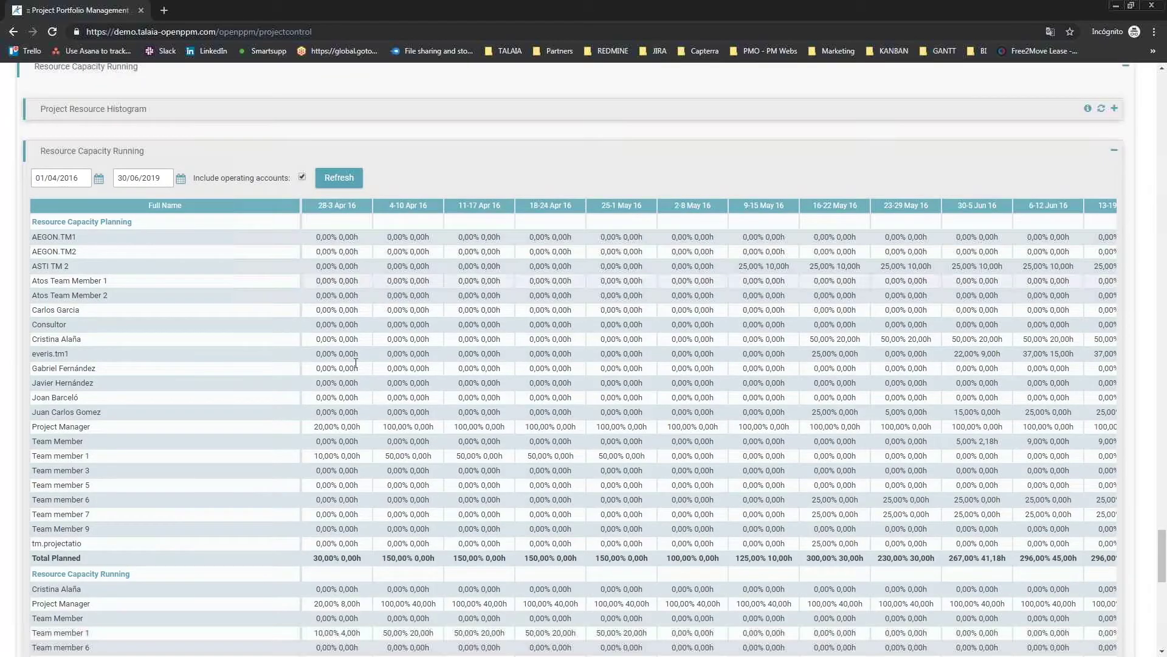
{"action": "scroll", "coordinate": [334, 519], "scroll_direction": "down", "scroll_amount": 3}
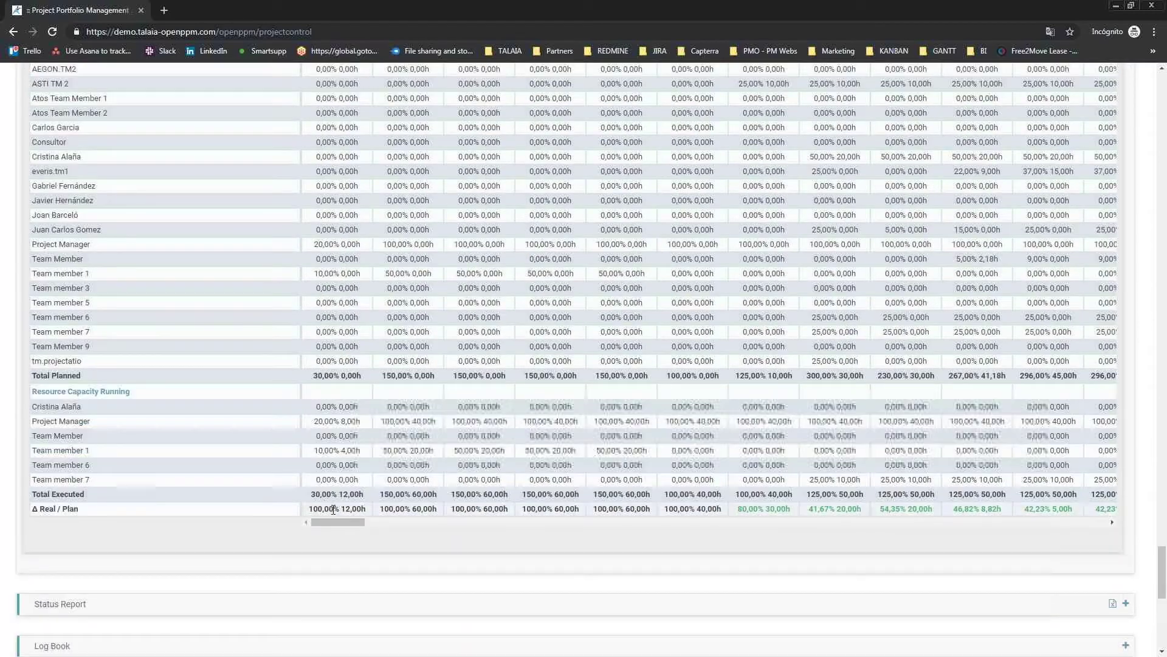
{"action": "left_click_drag", "start_coordinate": [334, 521], "coordinate": [403, 521]}
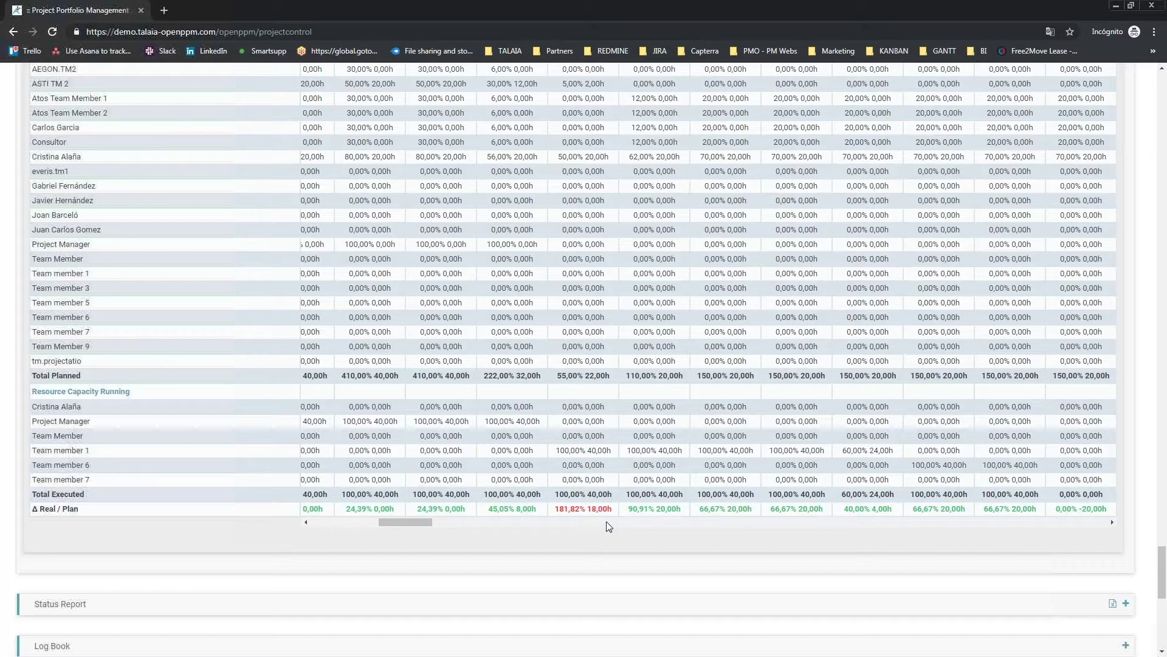
- Expand Status Report, display the 17/06/2016 report, and review its status descriptions and the history of earlier reports
{"action": "scroll", "coordinate": [608, 524], "scroll_direction": "down", "scroll_amount": 6}
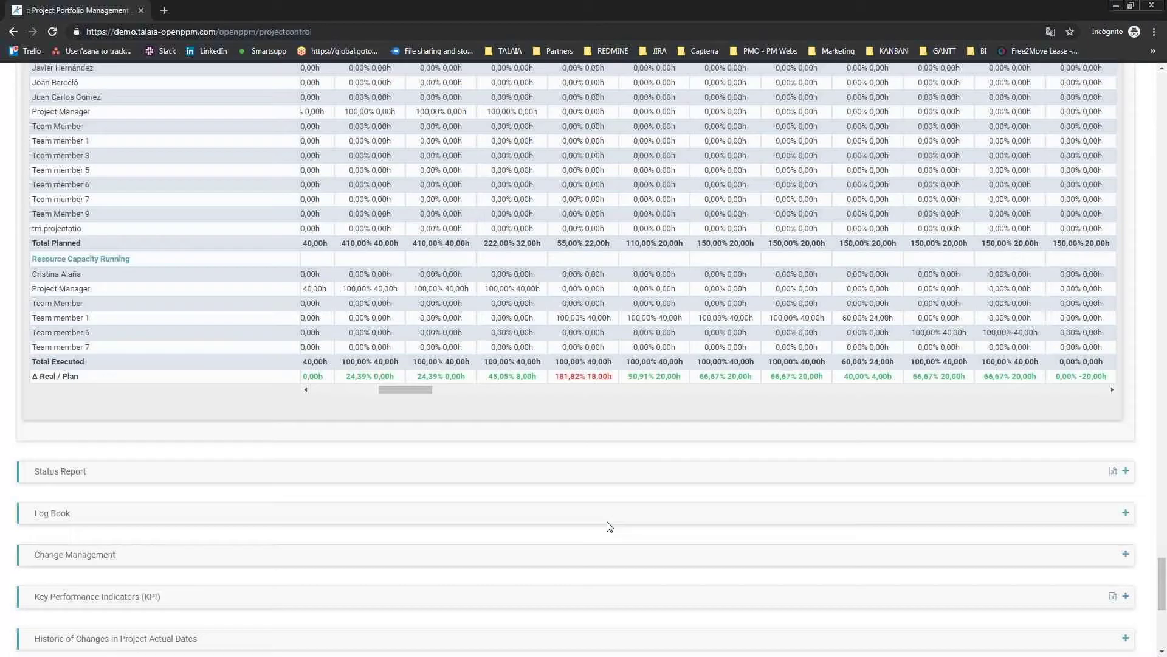
{"action": "left_click", "coordinate": [484, 243]}
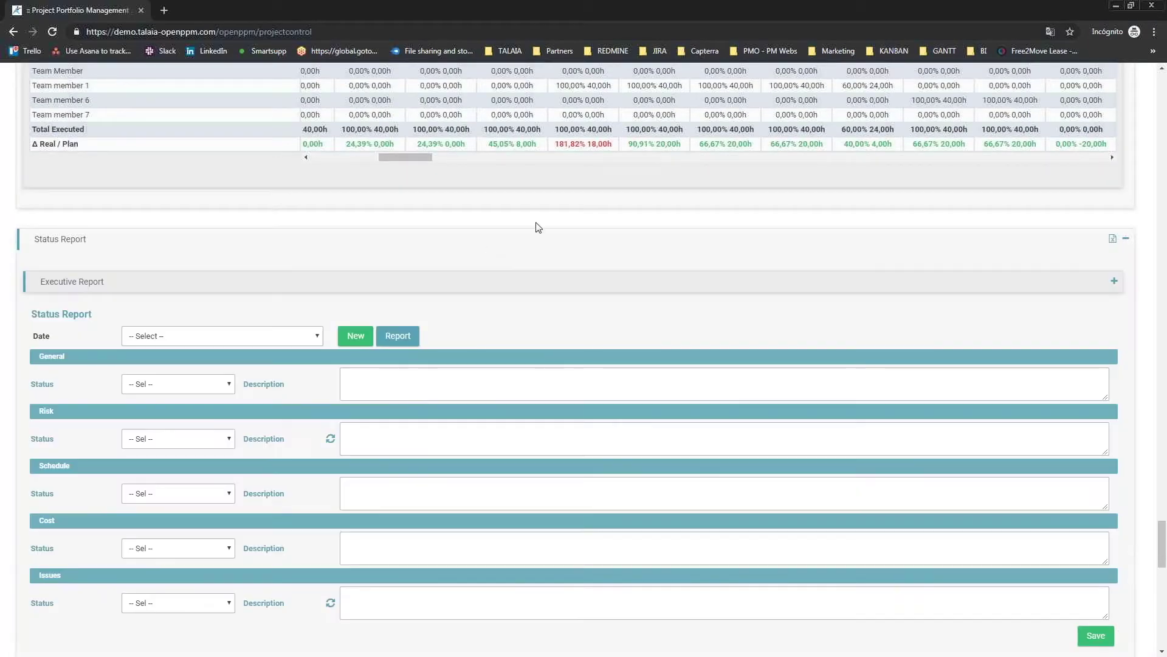
{"action": "left_click", "coordinate": [245, 333]}
{"action": "left_click", "coordinate": [180, 441]}
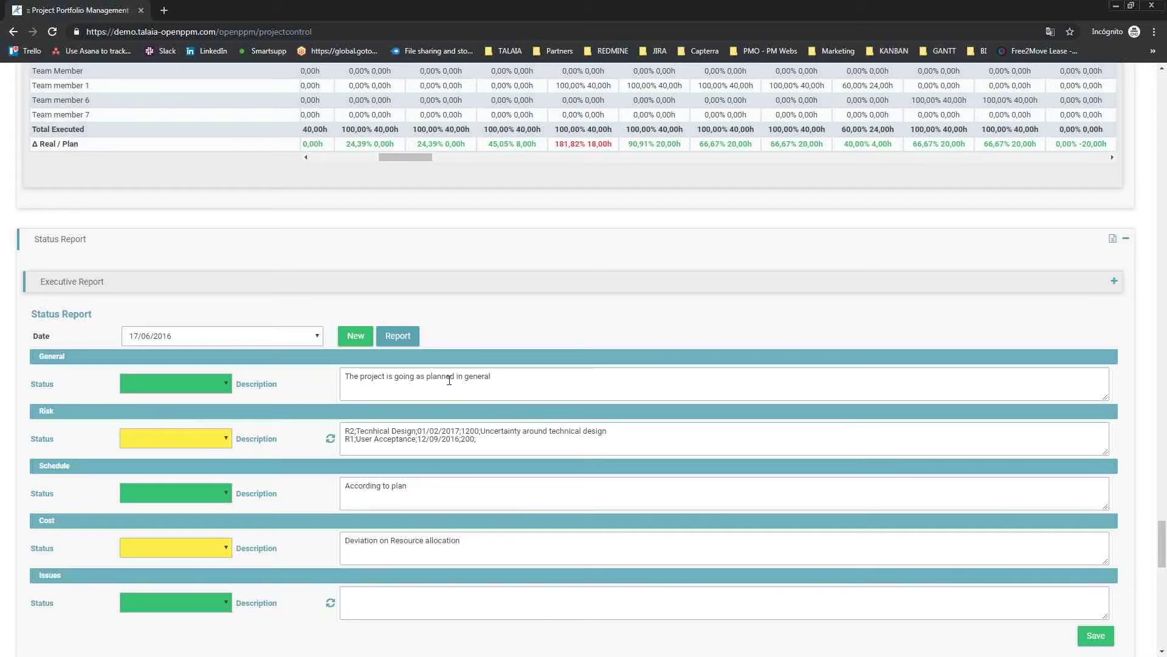
{"action": "scroll", "coordinate": [449, 380], "scroll_direction": "down", "scroll_amount": 7}
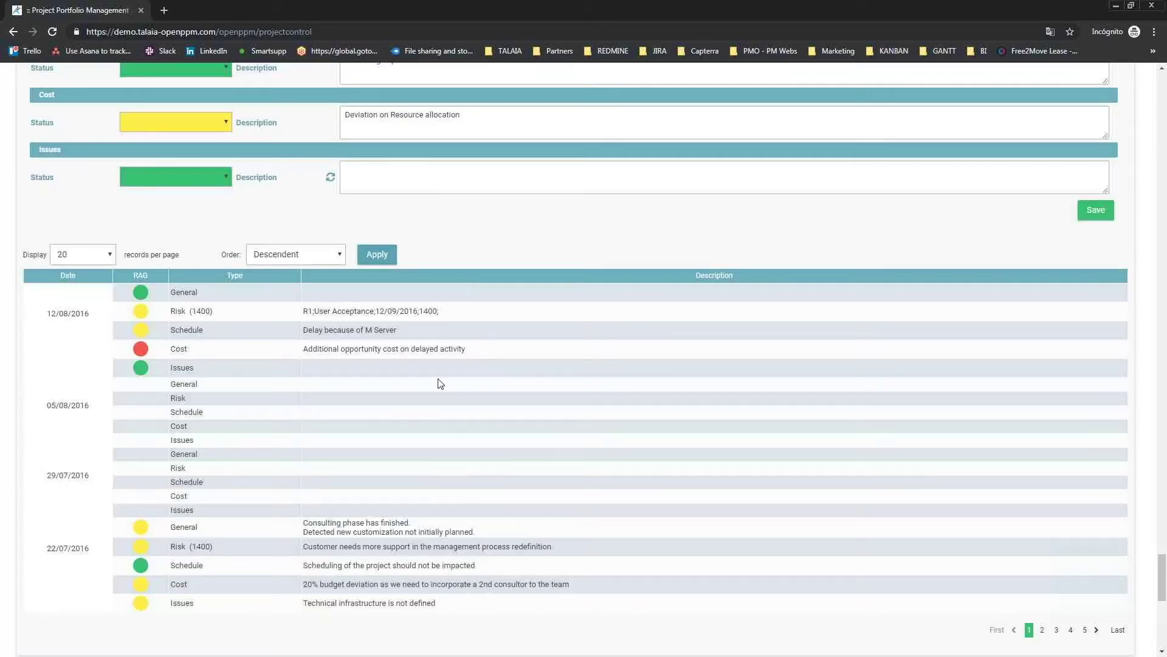
{"action": "scroll", "coordinate": [439, 377], "scroll_direction": "down", "scroll_amount": 5}
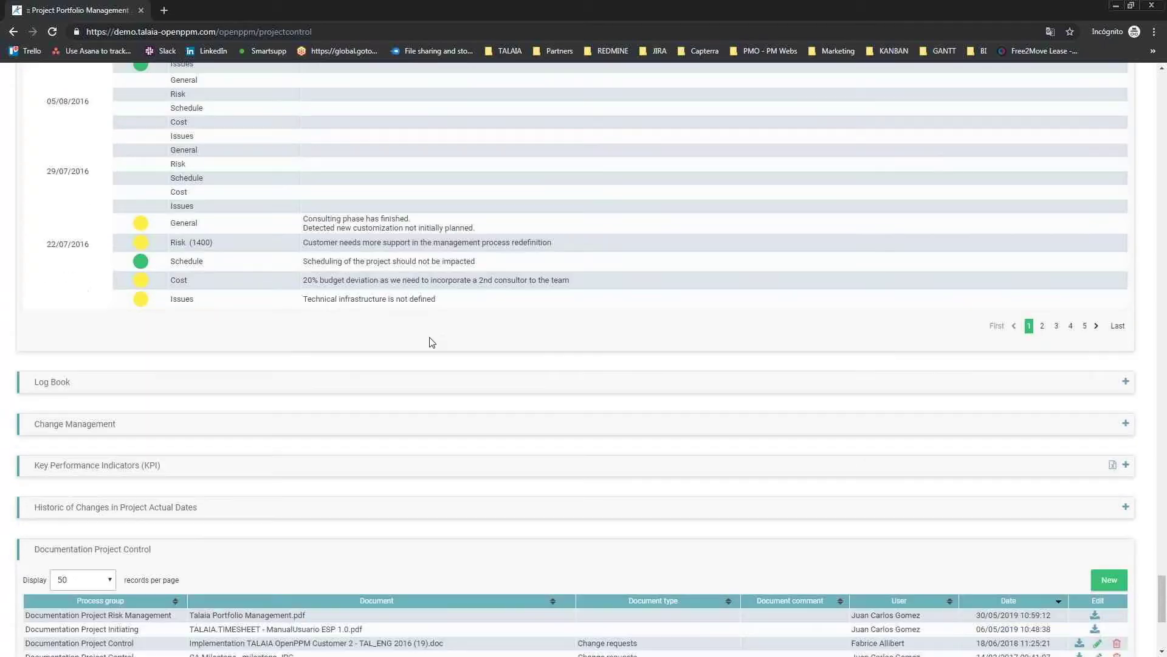
{"action": "scroll", "coordinate": [435, 316], "scroll_direction": "down", "scroll_amount": 2}
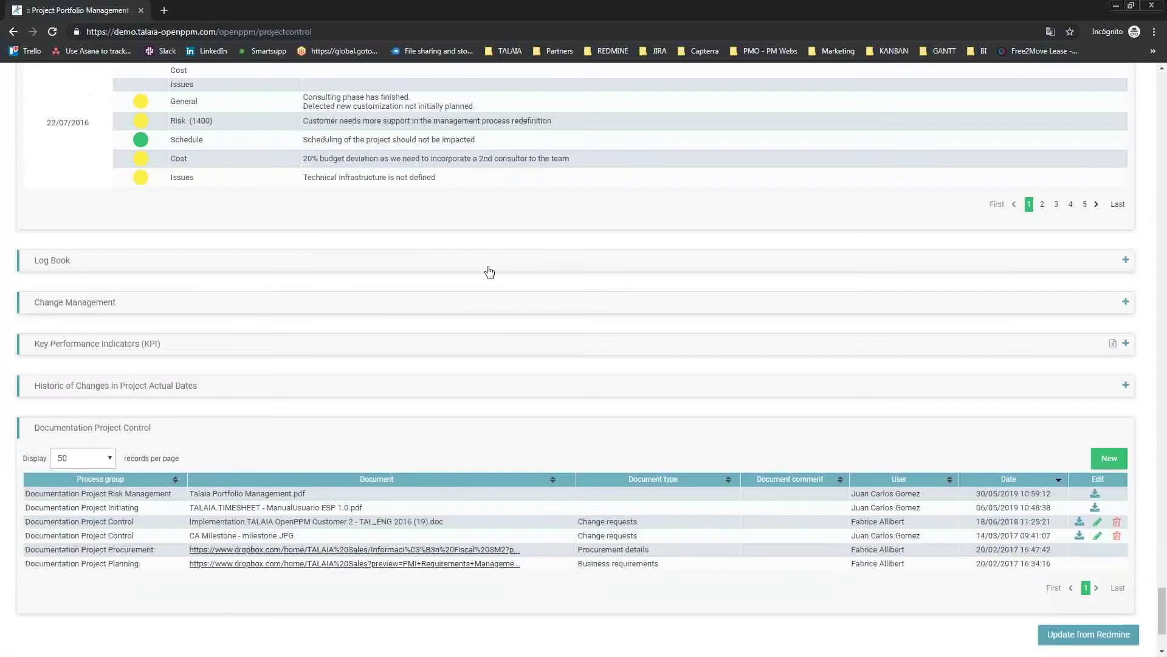
- Expand the Log Book and Change Management sections to view the logged entries, resolved changes and change requests in process
{"action": "left_click", "coordinate": [535, 263]}
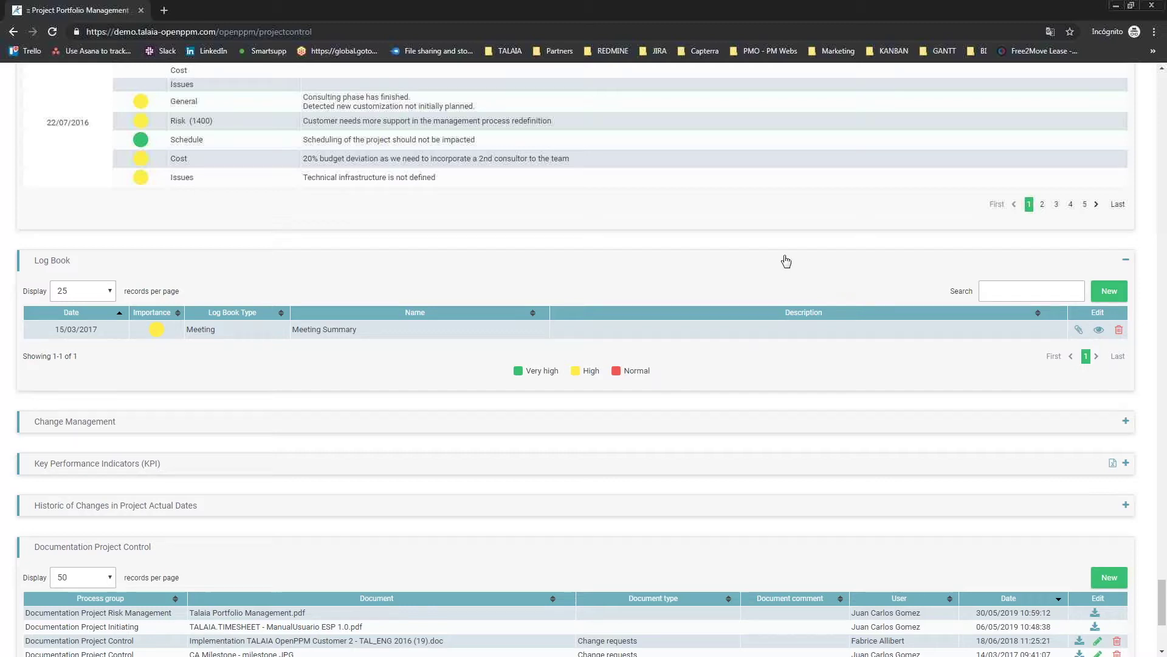
{"action": "scroll", "coordinate": [708, 276], "scroll_direction": "down", "scroll_amount": 2}
{"action": "left_click", "coordinate": [580, 300]}
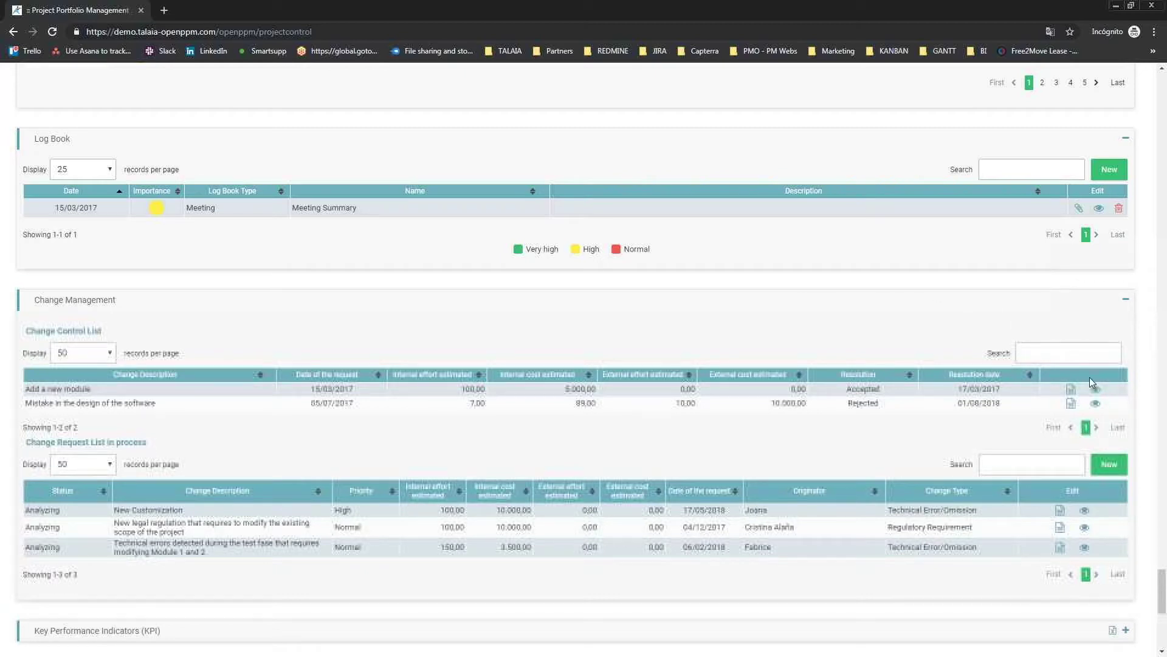
- Open the Add a new module change from the Change Control List, review its details and resolution, and return to project control
{"action": "left_click", "coordinate": [1096, 391]}
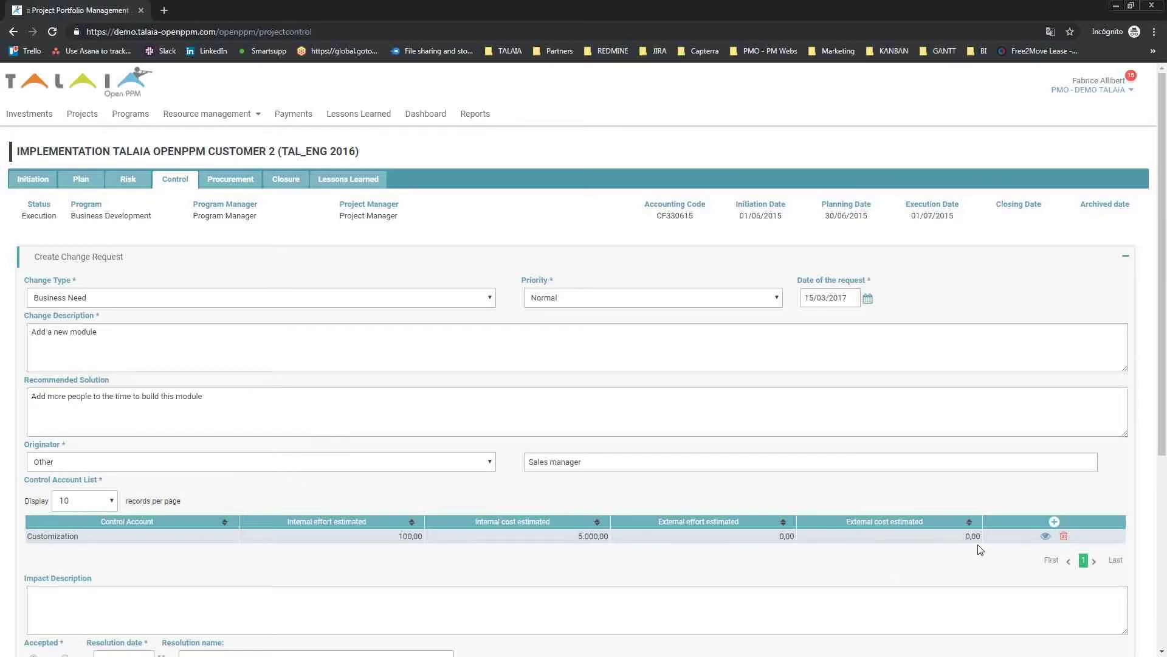
{"action": "scroll", "coordinate": [928, 495], "scroll_direction": "down", "scroll_amount": 3}
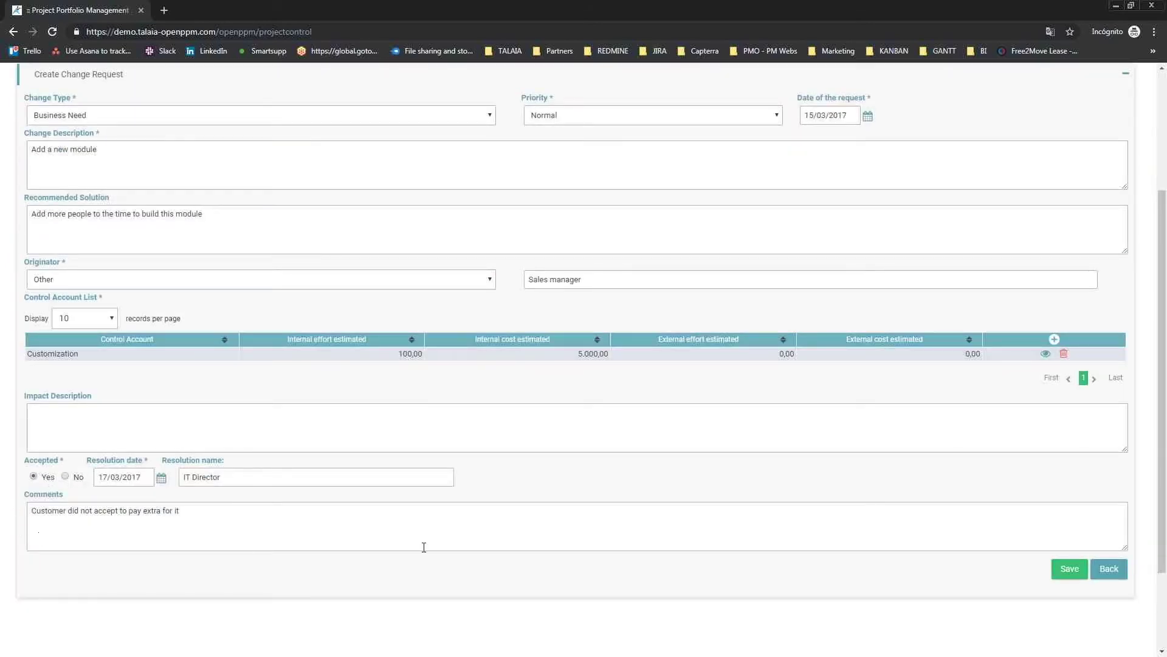
{"action": "left_click", "coordinate": [1110, 571]}
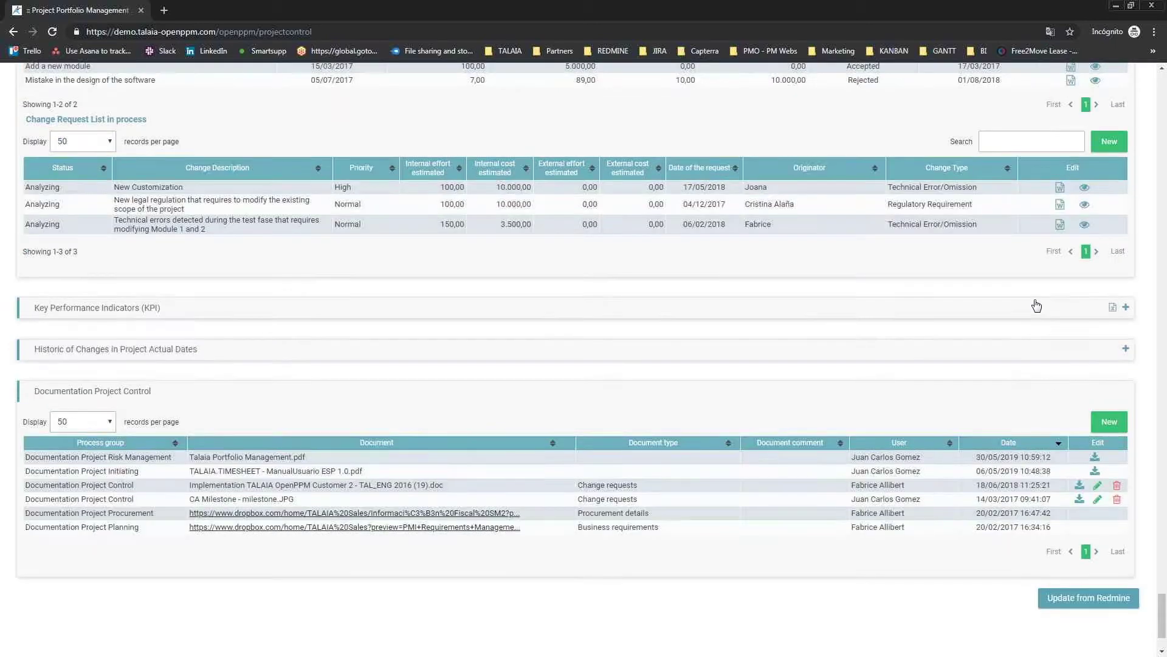
- Export the Add a new module change request to Word, open it with editing enabled, review it, and minimize Word
{"action": "scroll", "coordinate": [1037, 304], "scroll_direction": "up", "scroll_amount": 2}
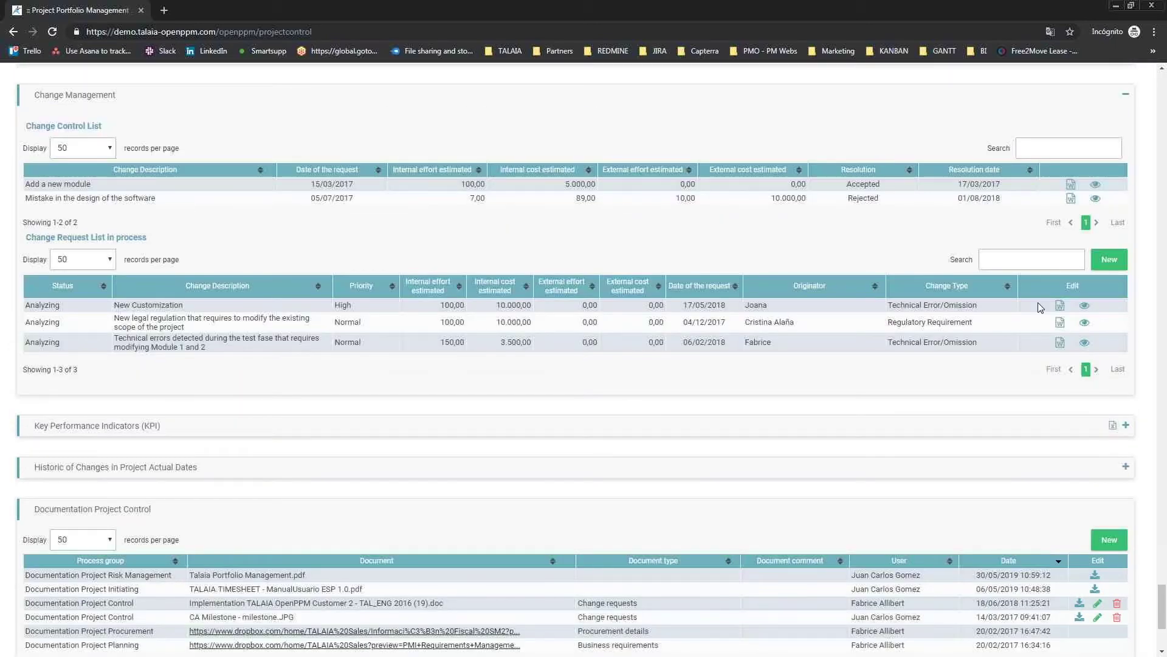
{"action": "left_click", "coordinate": [1070, 185]}
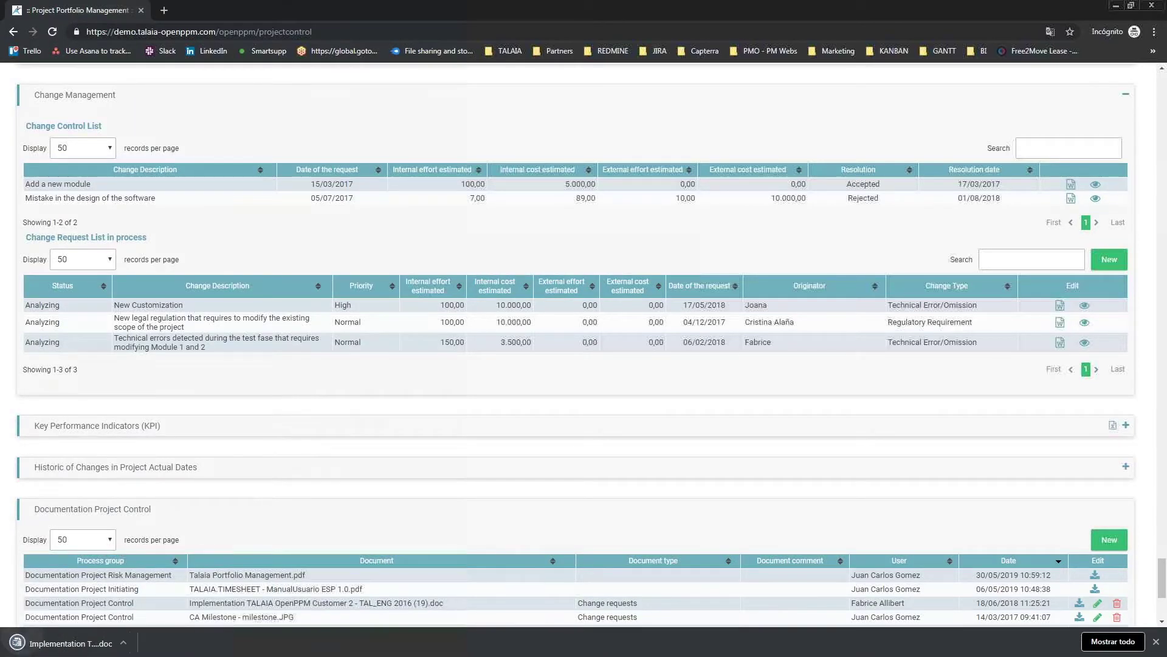
{"action": "left_click", "coordinate": [62, 644]}
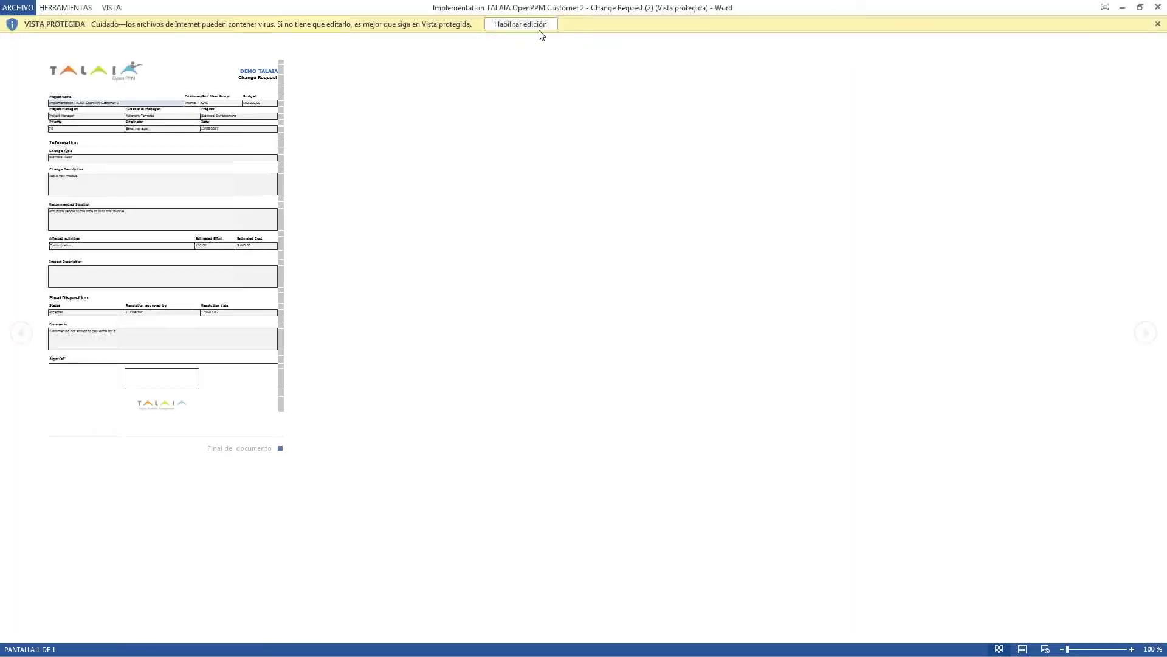
{"action": "left_click", "coordinate": [538, 27]}
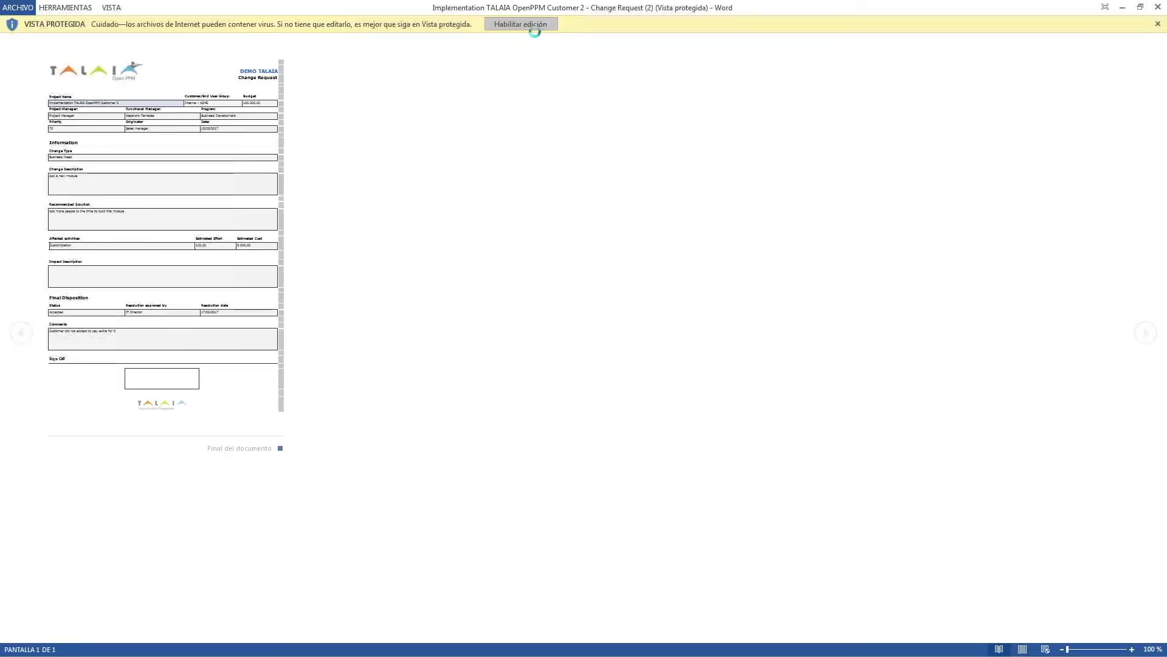
{"action": "scroll", "coordinate": [568, 336], "scroll_direction": "down", "scroll_amount": 5}
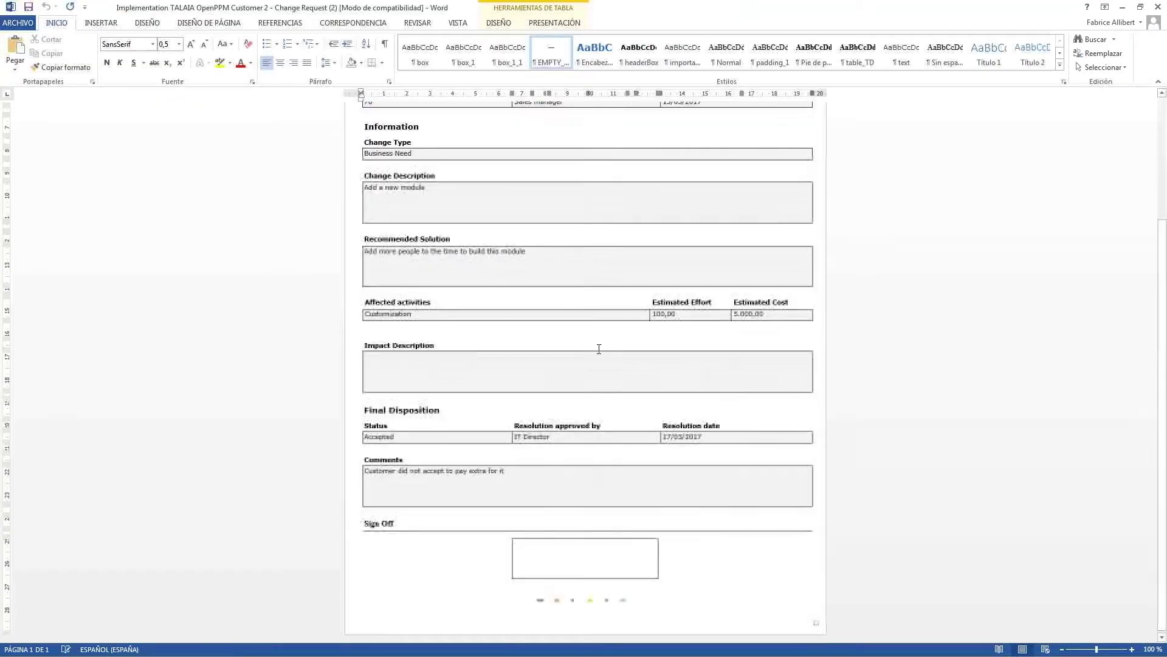
{"action": "left_click", "coordinate": [1122, 8]}
{"action": "left_click", "coordinate": [1122, 8]}
- Go to the project's Closure stage and expand the Closure Report to examine its results, goal achievement and cancellation fields
{"action": "scroll", "coordinate": [626, 377], "scroll_direction": "down", "scroll_amount": 4}
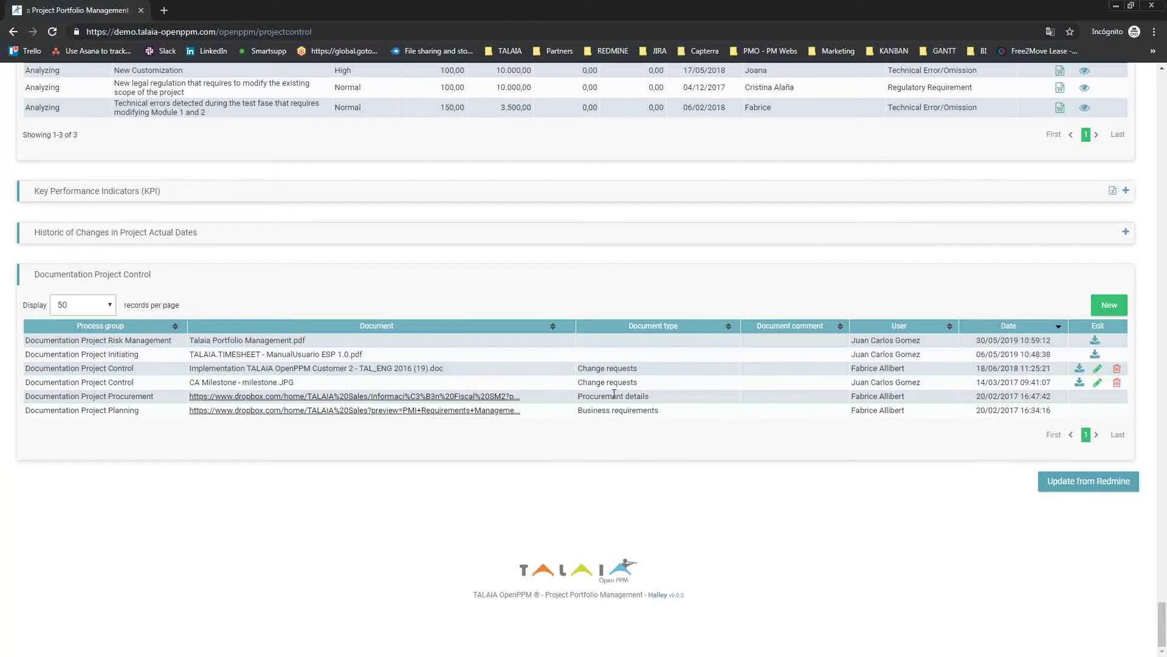
{"action": "scroll", "coordinate": [378, 392], "scroll_direction": "up", "scroll_amount": 15}
{"action": "scroll", "coordinate": [377, 388], "scroll_direction": "up", "scroll_amount": 20}
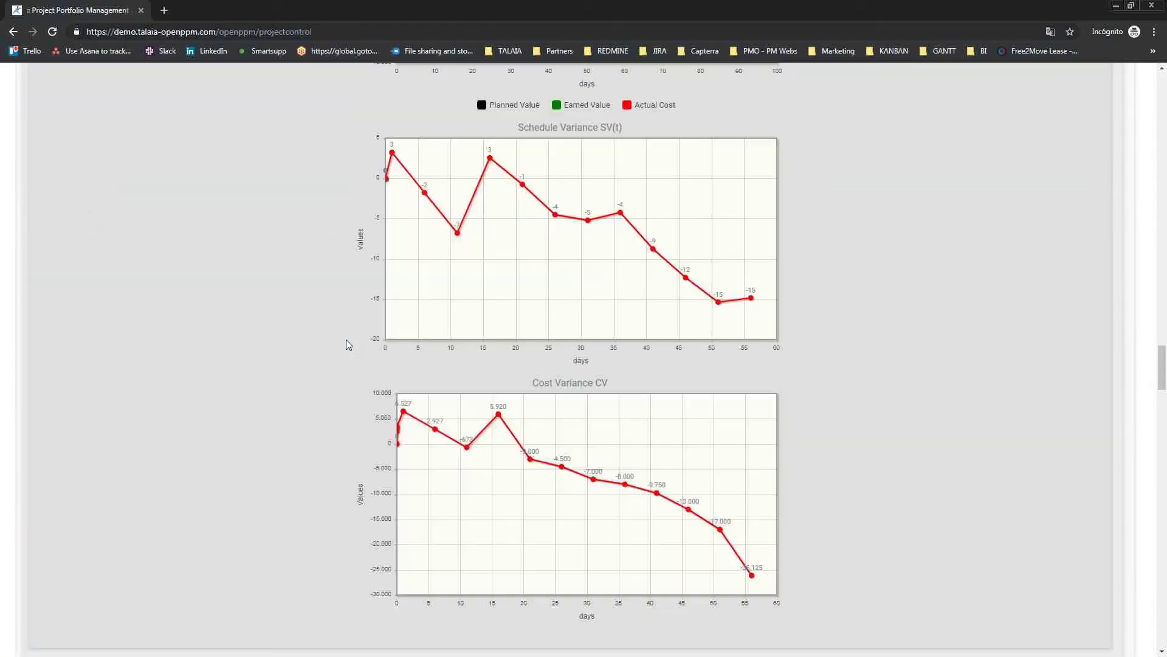
{"action": "scroll", "coordinate": [332, 336], "scroll_direction": "up", "scroll_amount": 15}
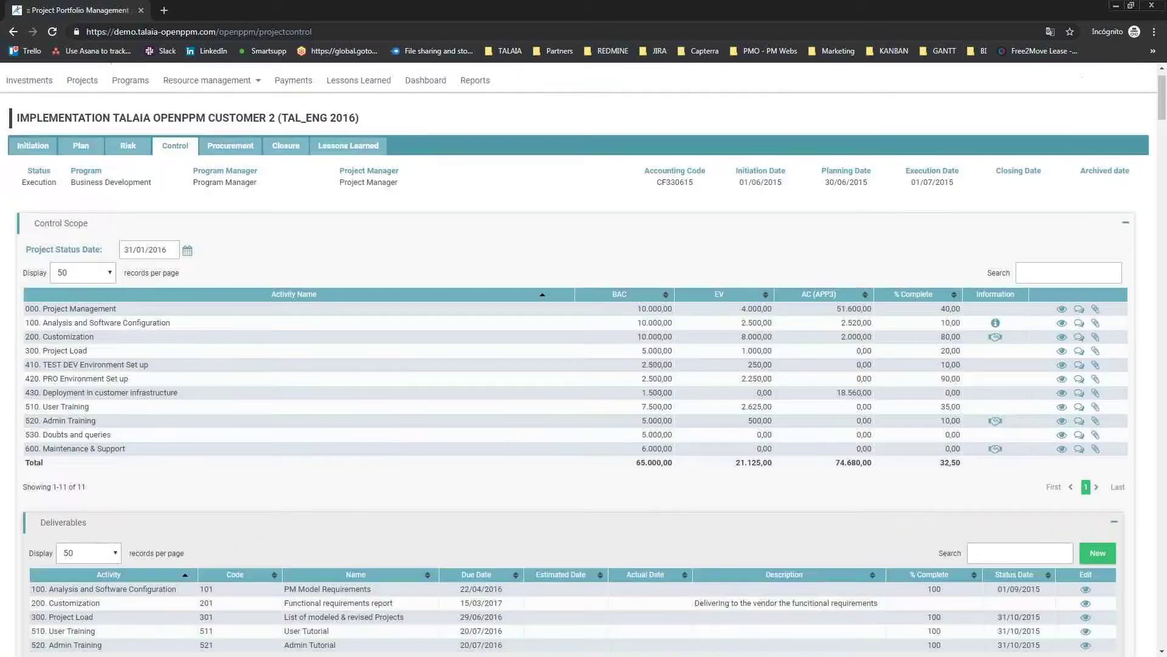
{"action": "left_click", "coordinate": [298, 180]}
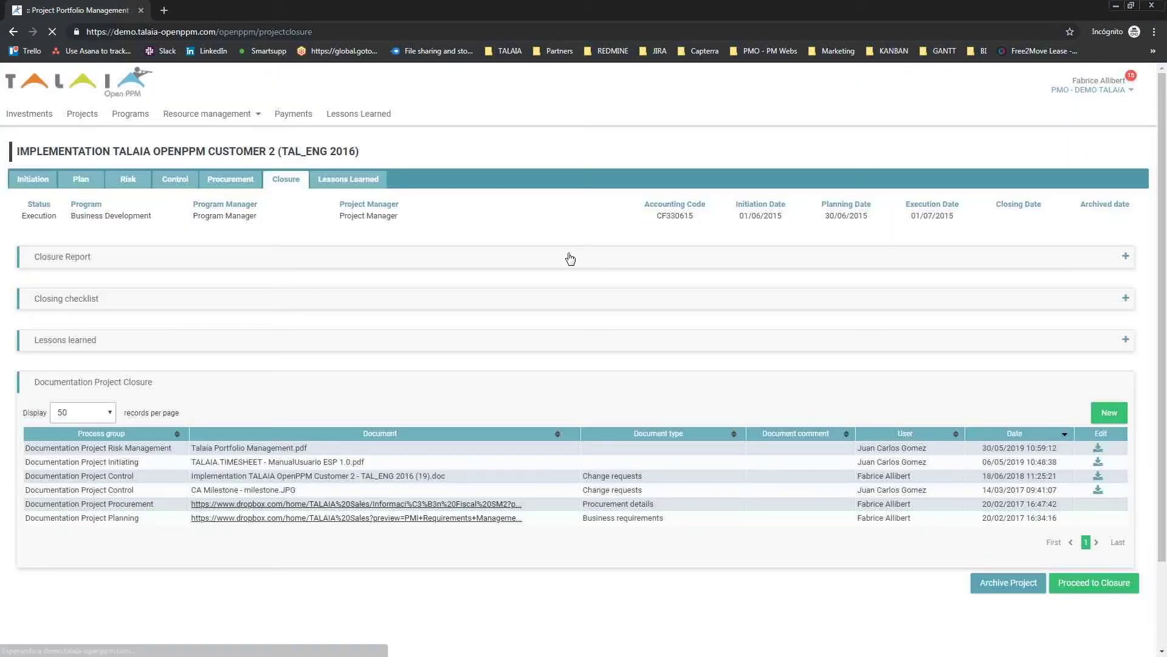
{"action": "left_click", "coordinate": [571, 259]}
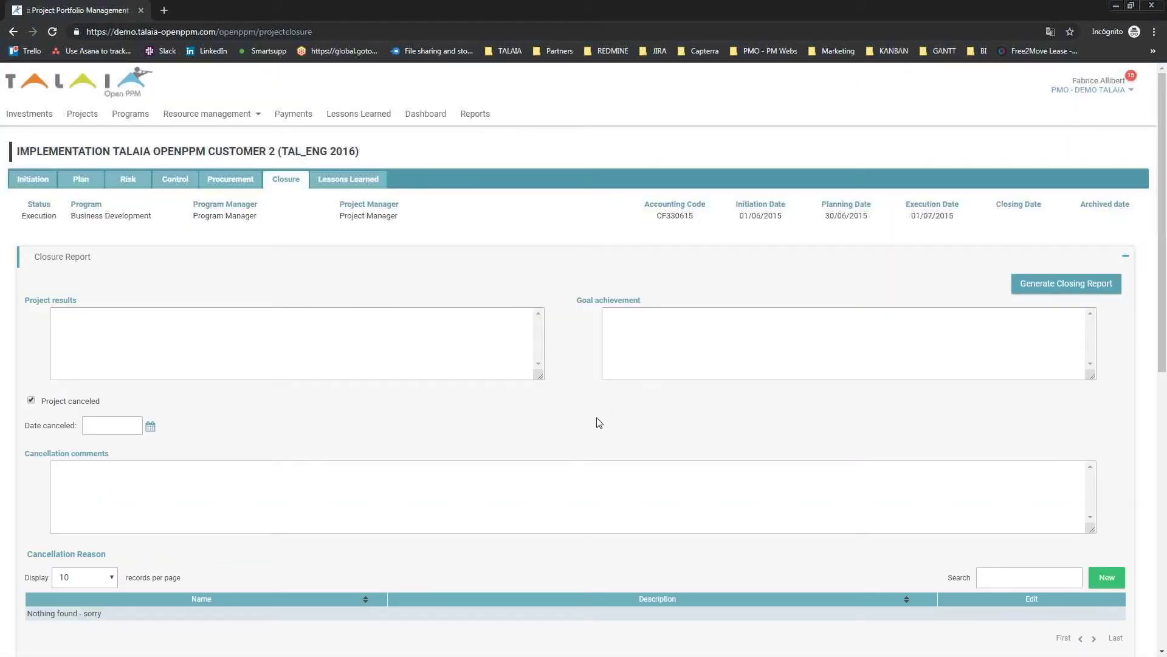
{"action": "scroll", "coordinate": [596, 421], "scroll_direction": "down", "scroll_amount": 4}
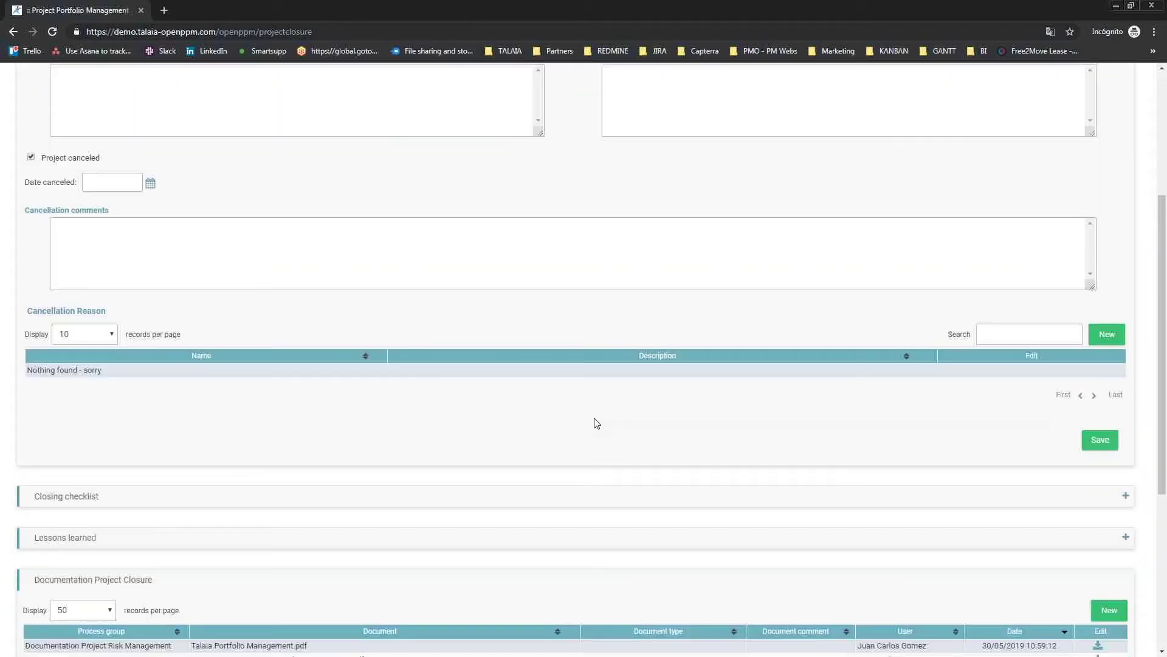
- Expand the Closing checklist and review its items, the closure documentation and the project closing options
{"action": "left_click", "coordinate": [618, 497]}
{"action": "scroll", "coordinate": [656, 398], "scroll_direction": "down", "scroll_amount": 3}
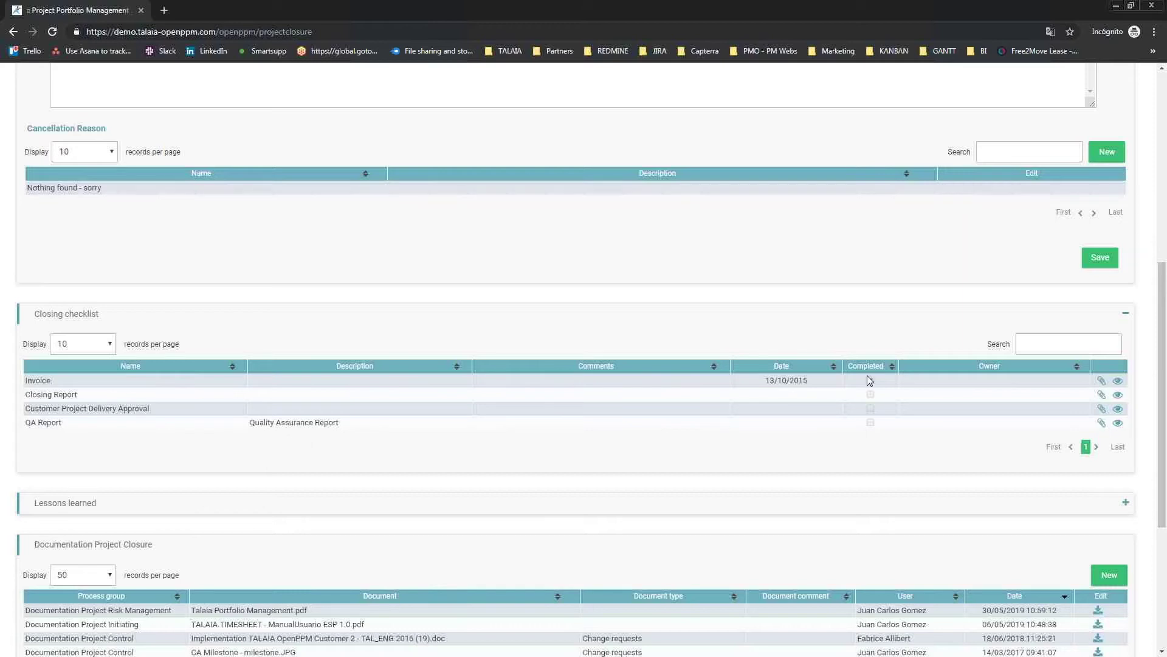
{"action": "scroll", "coordinate": [990, 396], "scroll_direction": "down", "scroll_amount": 3}
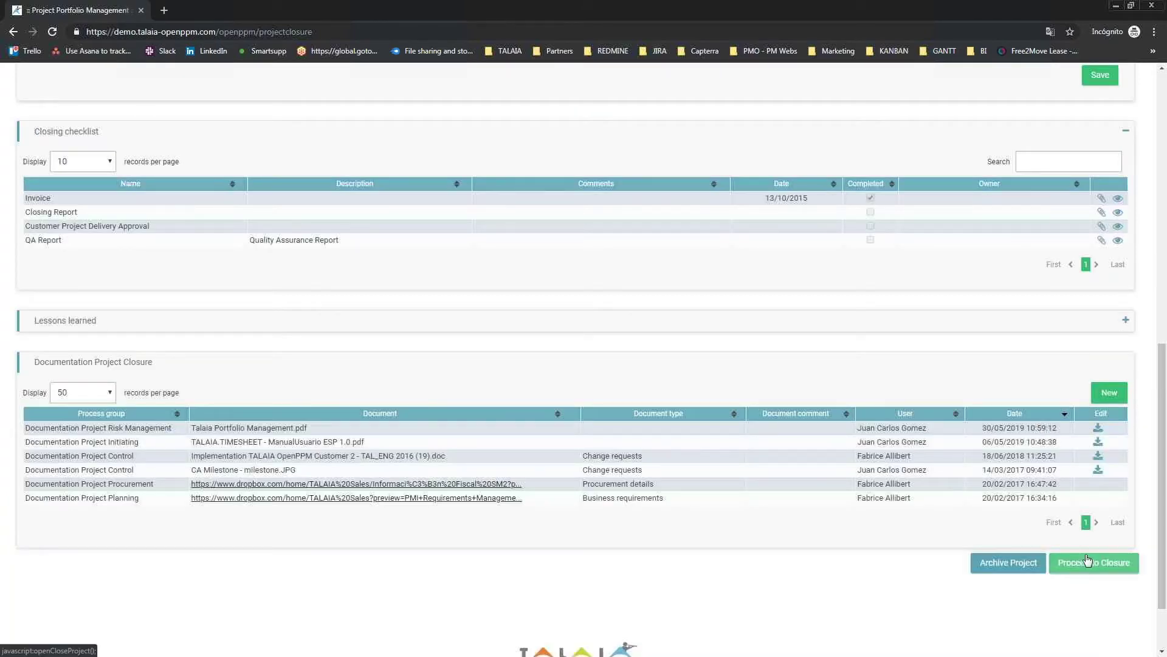
- Open the Dashboard and examine the project charts by status, department, schedule, risk, cost and percentage of completion
{"action": "scroll", "coordinate": [757, 387], "scroll_direction": "up", "scroll_amount": 10}
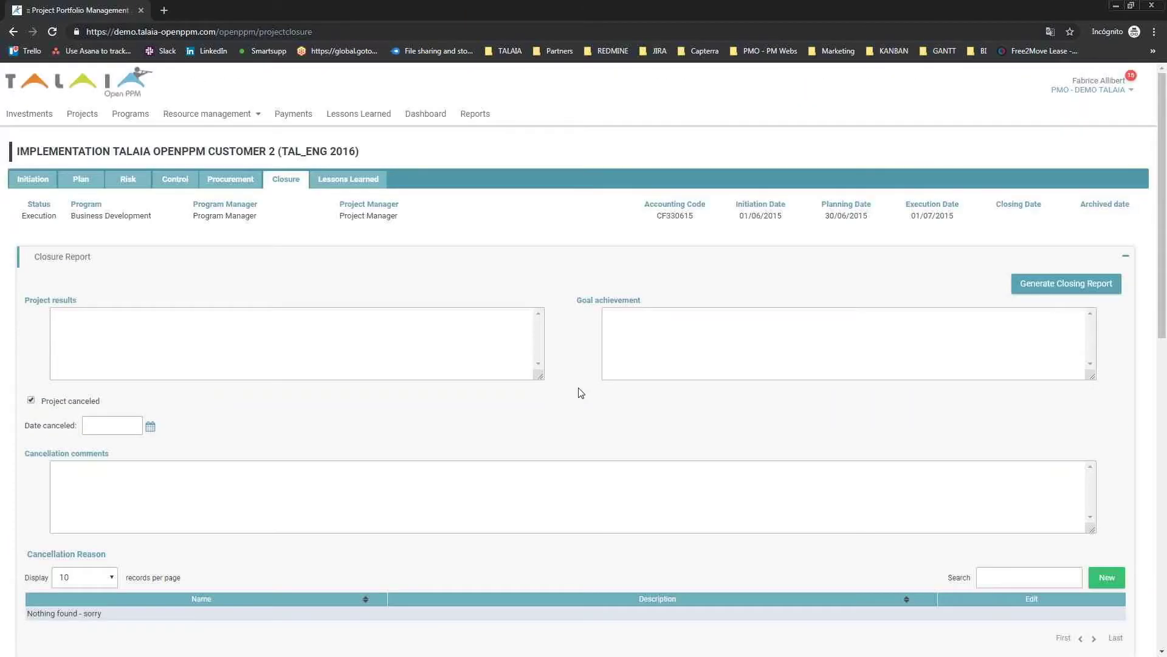
{"action": "left_click", "coordinate": [425, 115]}
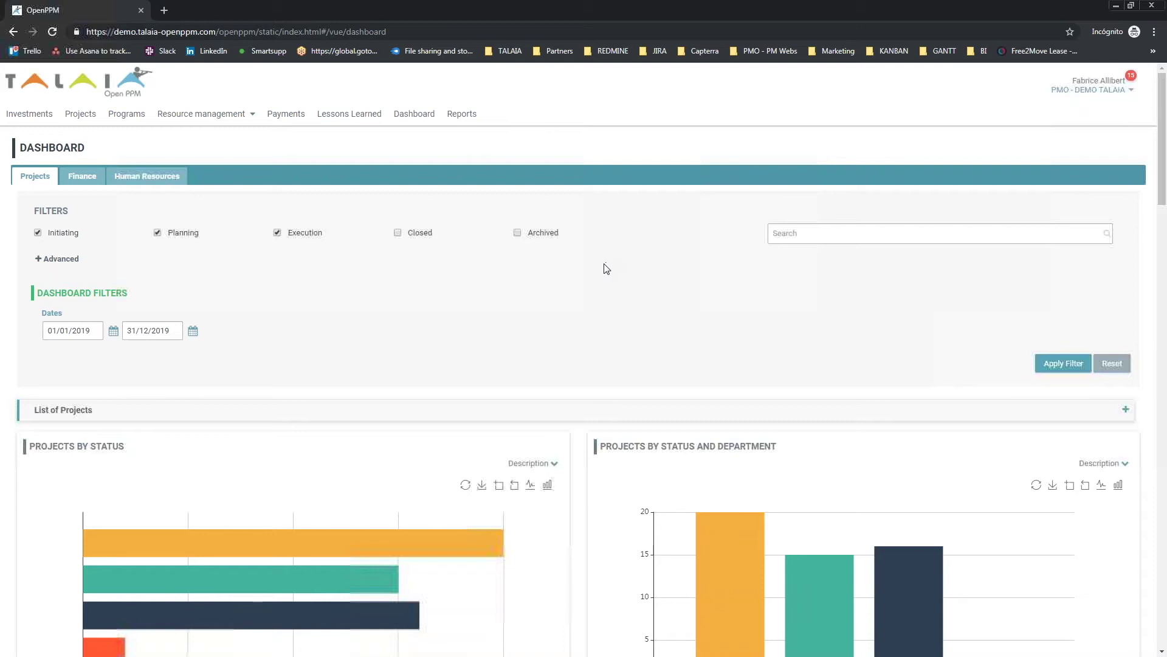
{"action": "scroll", "coordinate": [592, 268], "scroll_direction": "down", "scroll_amount": 8}
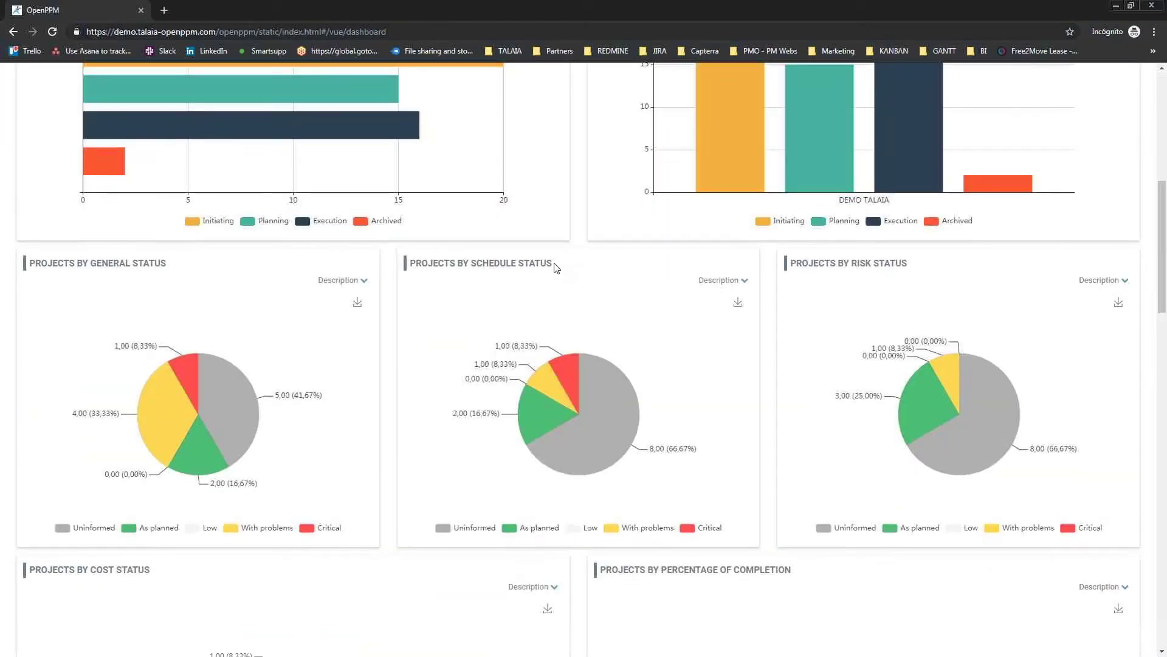
{"action": "scroll", "coordinate": [554, 268], "scroll_direction": "down", "scroll_amount": 5}
{"action": "scroll", "coordinate": [573, 326], "scroll_direction": "down", "scroll_amount": 5}
{"action": "scroll", "coordinate": [570, 330], "scroll_direction": "up", "scroll_amount": 11}
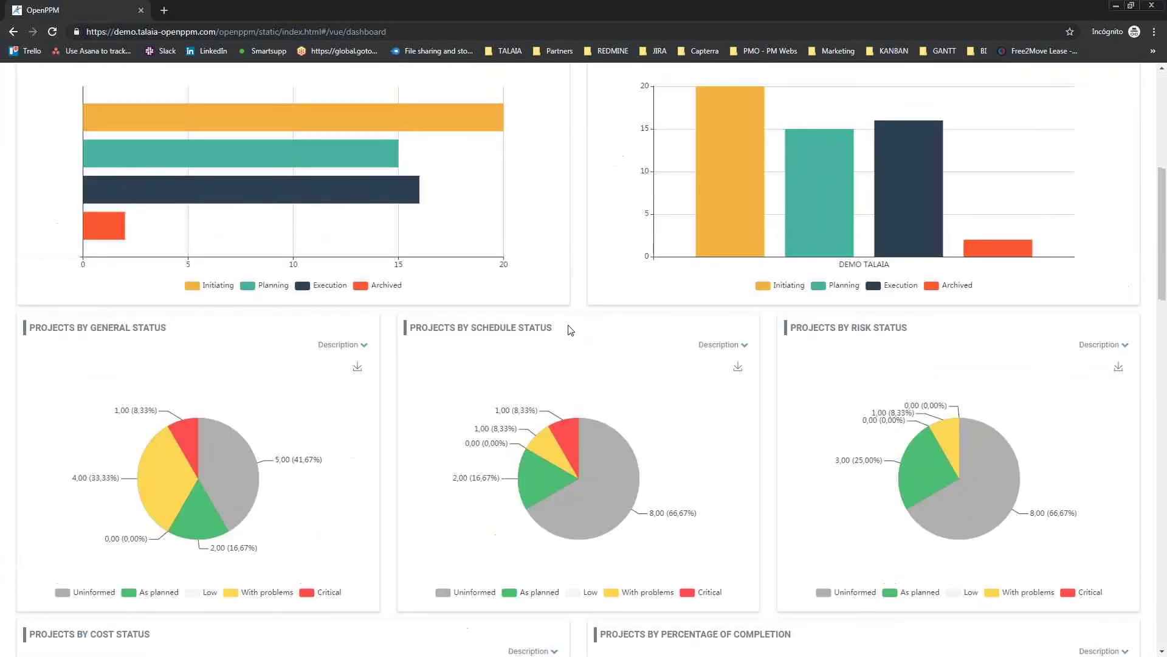
- Open the Reports section and review the Projects / Resources report with its filters and per-resource table
{"action": "scroll", "coordinate": [570, 329], "scroll_direction": "up", "scroll_amount": 8}
{"action": "left_click", "coordinate": [461, 114]}
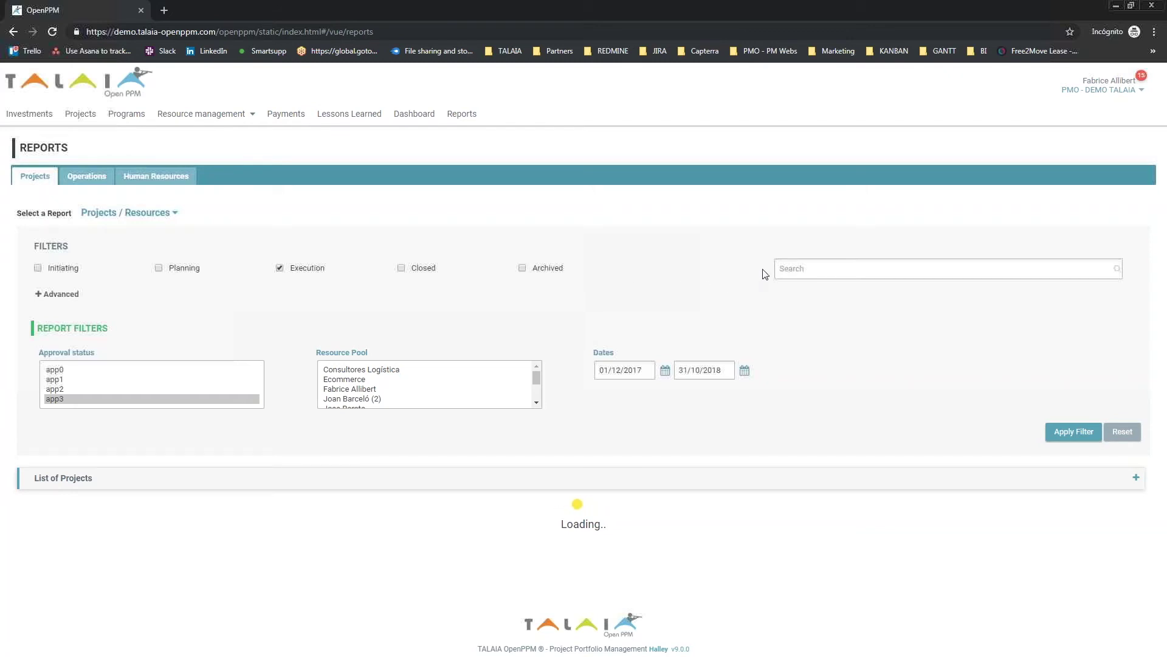
{"action": "scroll", "coordinate": [745, 269], "scroll_direction": "down", "scroll_amount": 2}
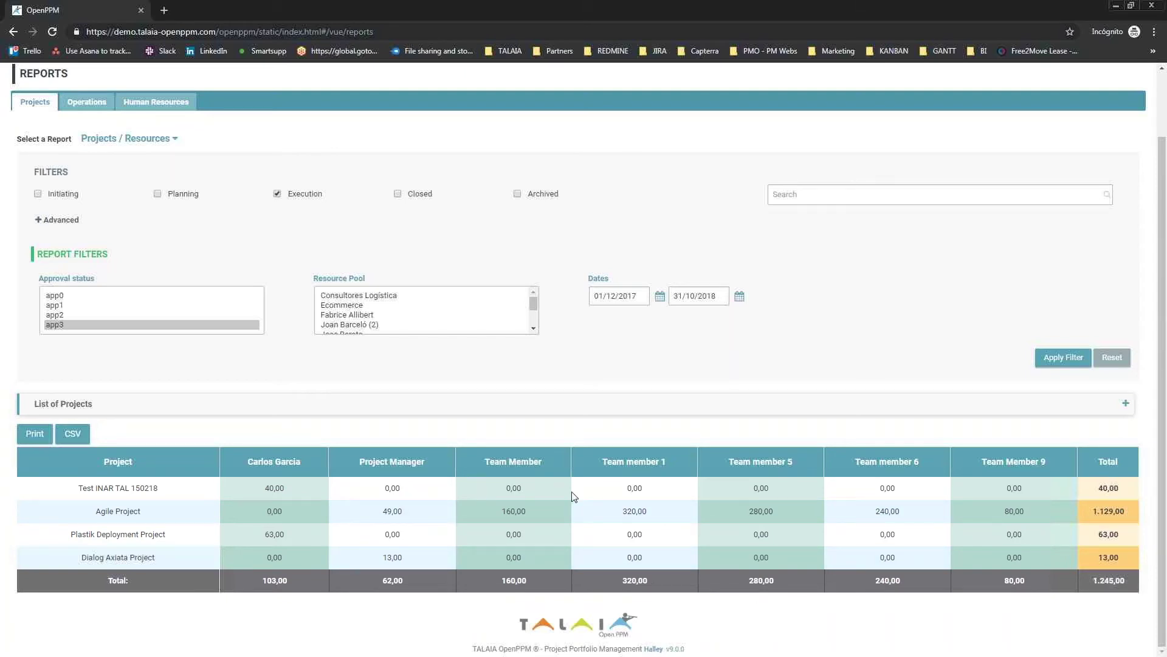
{"action": "scroll", "coordinate": [735, 509], "scroll_direction": "up", "scroll_amount": 2}
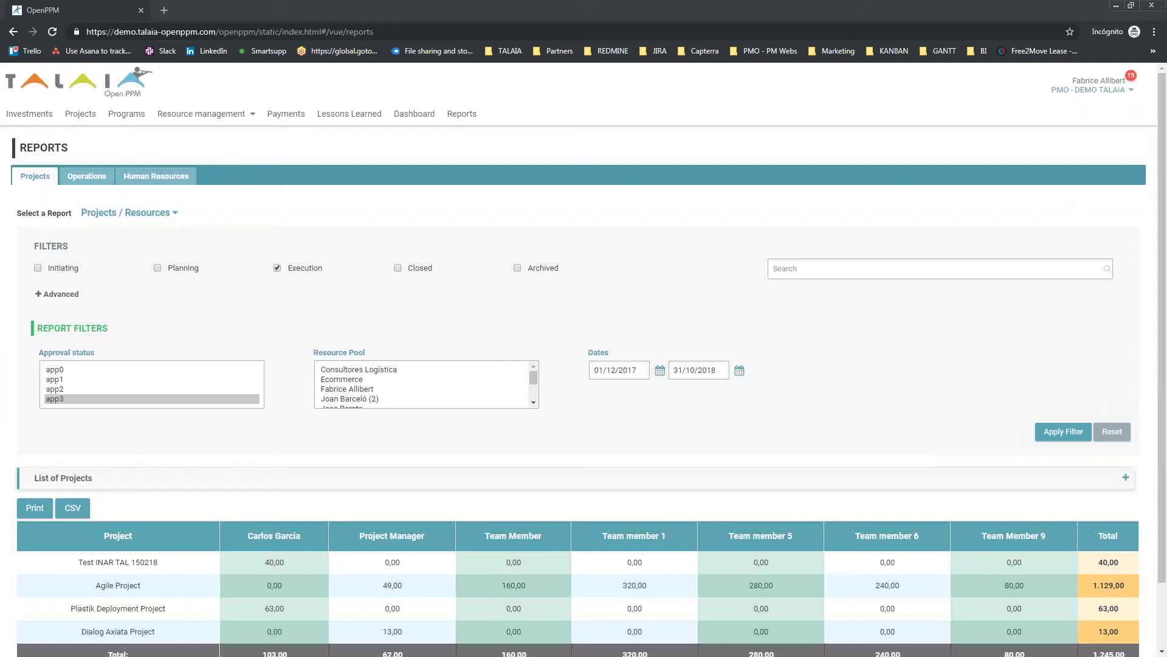
- Switch to the Firefox window, maximize it and enter DEMO TALAIA with the Team Member role
{"action": "key", "text": "alt+Tab"}
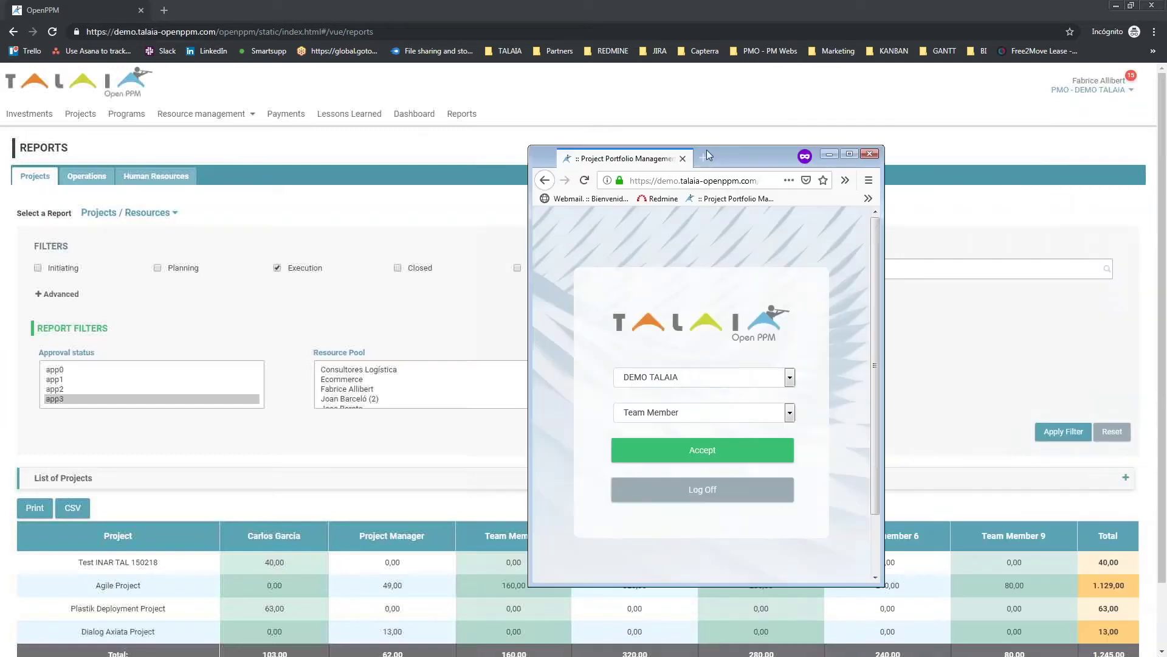
{"action": "double_click", "coordinate": [727, 153]}
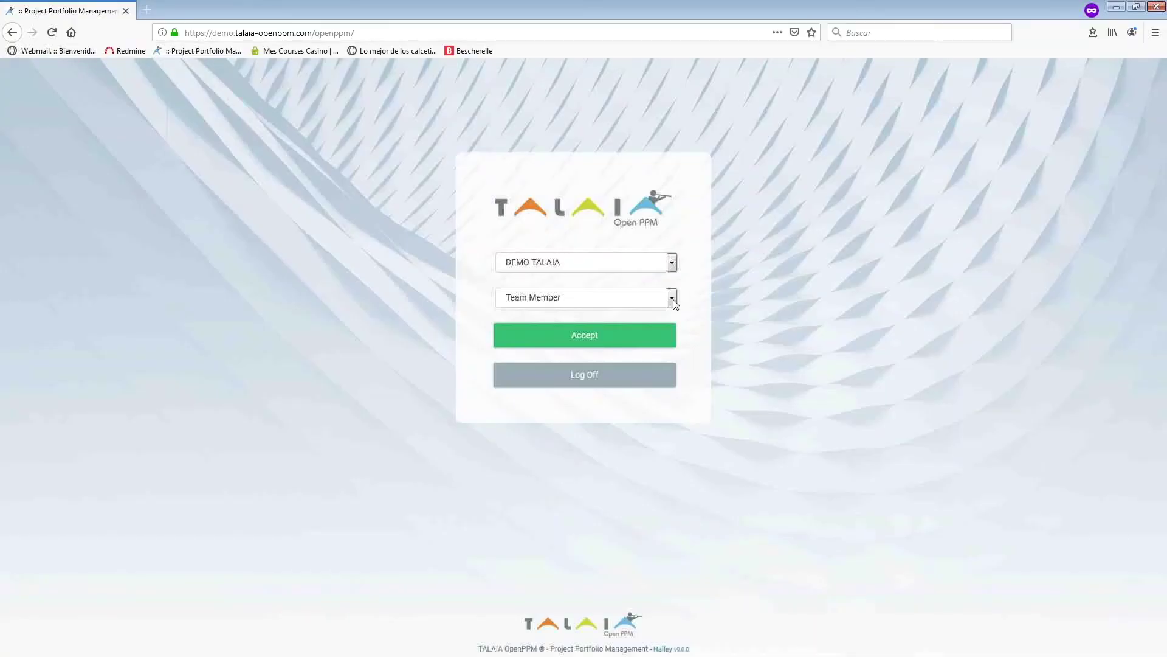
{"action": "left_click", "coordinate": [578, 340]}
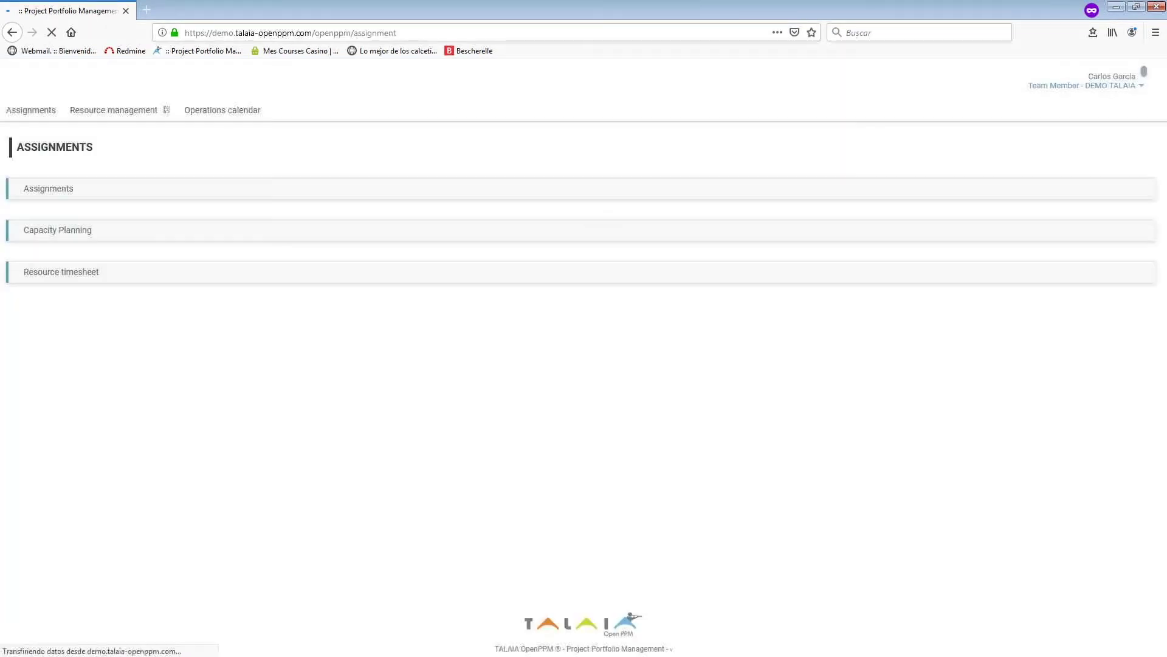
- Expand the Assignments section and set its start date filter to 01/01/2019 to review the assigned activities
{"action": "left_click", "coordinate": [78, 193]}
{"action": "left_click", "coordinate": [831, 298]}
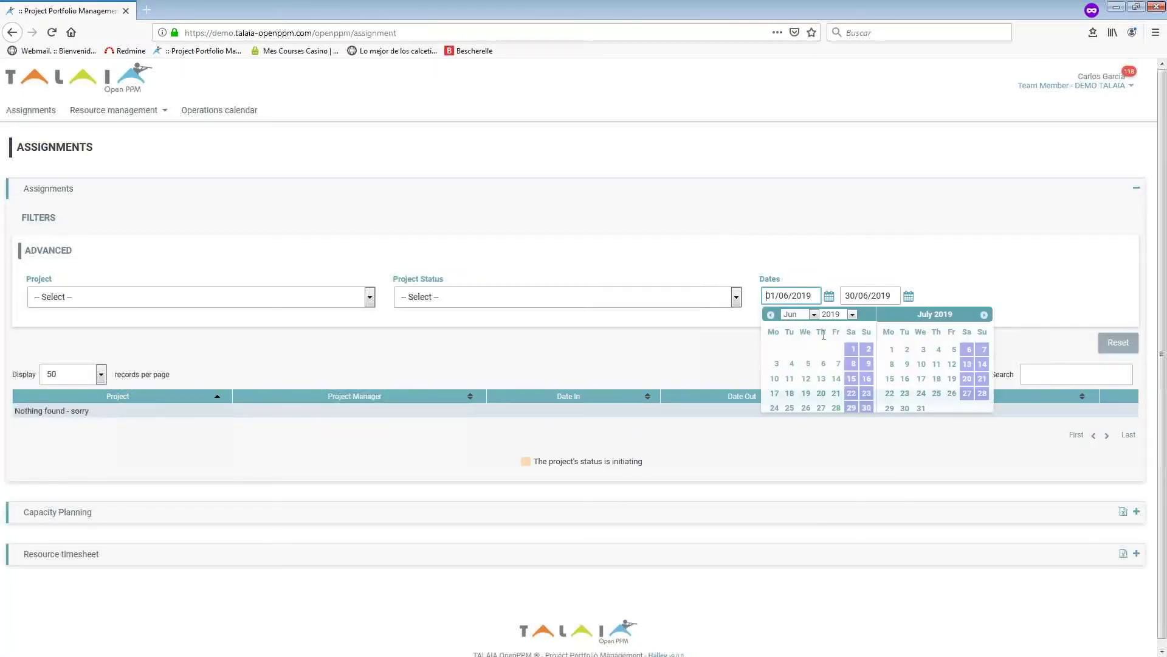
{"action": "left_click", "coordinate": [812, 314]}
{"action": "left_click", "coordinate": [795, 328]}
{"action": "left_click", "coordinate": [795, 351]}
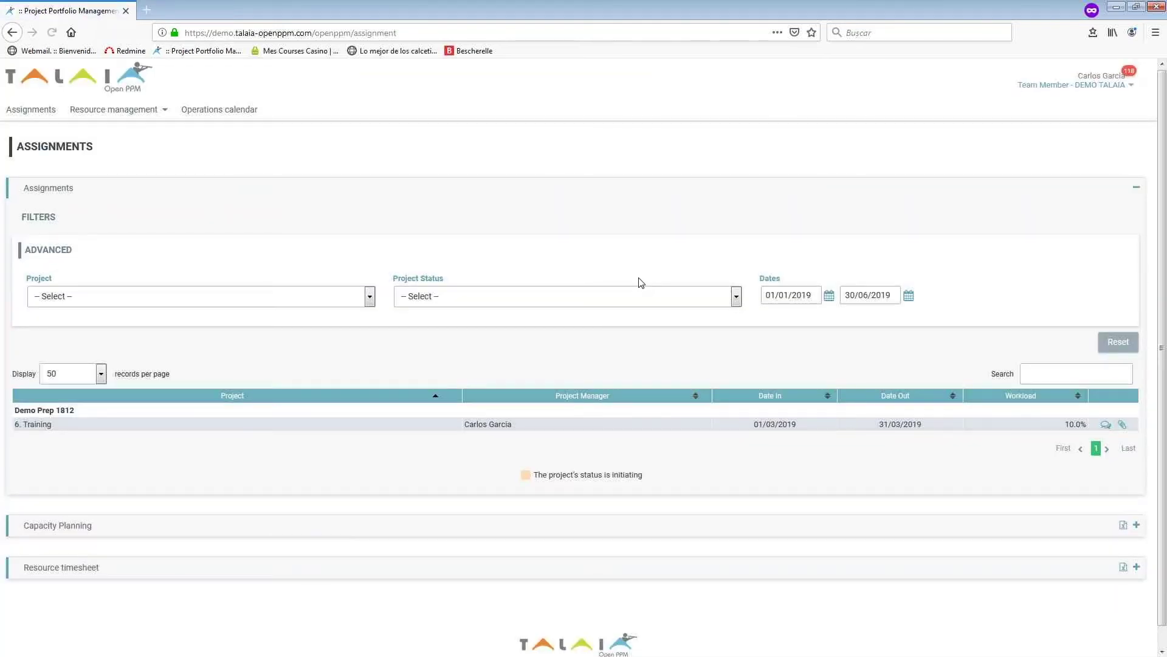
{"action": "scroll", "coordinate": [492, 362], "scroll_direction": "down", "scroll_amount": 1}
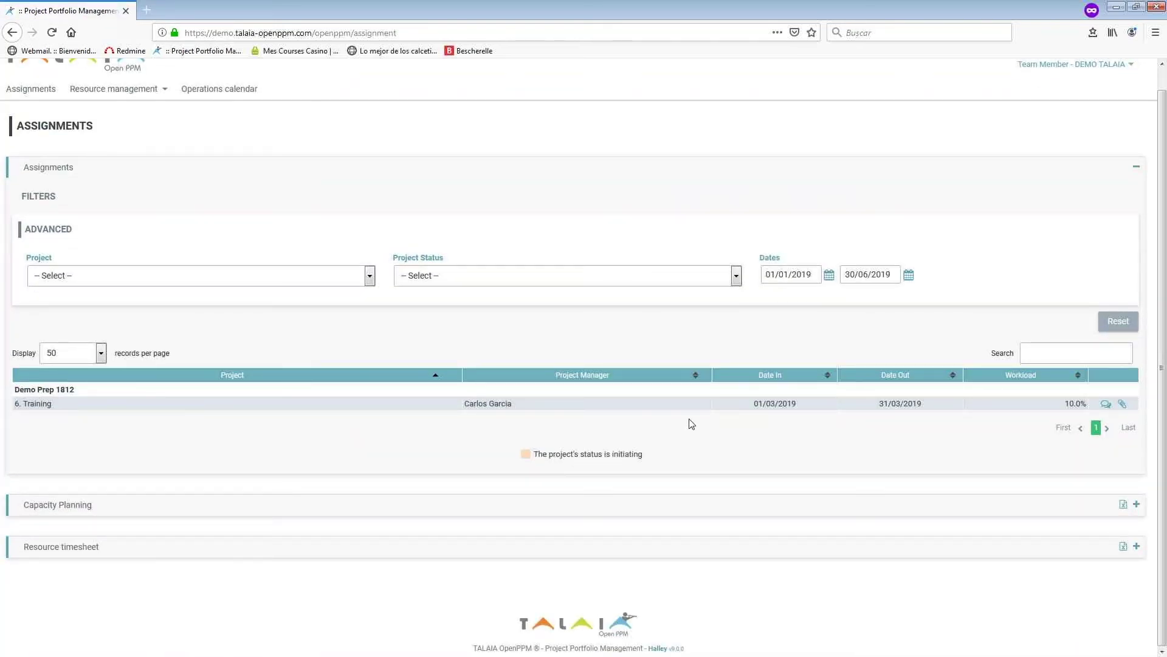
- Expand Capacity Planning and apply its filter, and expand the Resource timesheet to review the workload and hours
{"action": "left_click", "coordinate": [451, 511]}
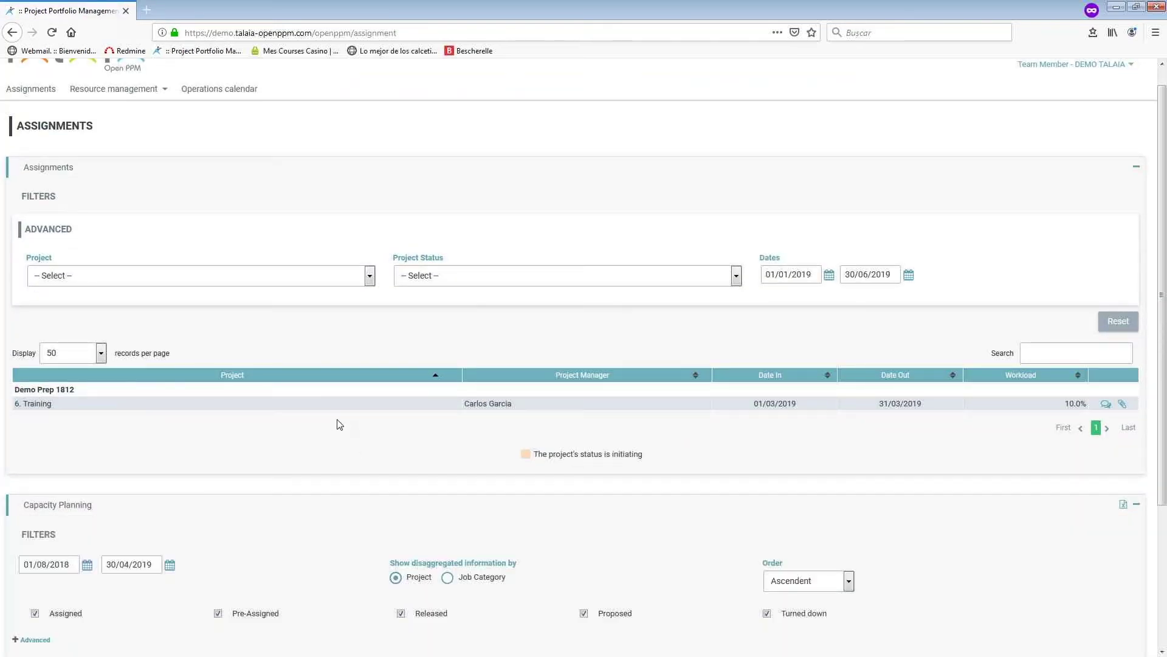
{"action": "scroll", "coordinate": [339, 424], "scroll_direction": "down", "scroll_amount": 3}
{"action": "left_click", "coordinate": [1047, 483]}
{"action": "scroll", "coordinate": [501, 373], "scroll_direction": "down", "scroll_amount": 3}
{"action": "left_click", "coordinate": [430, 554]}
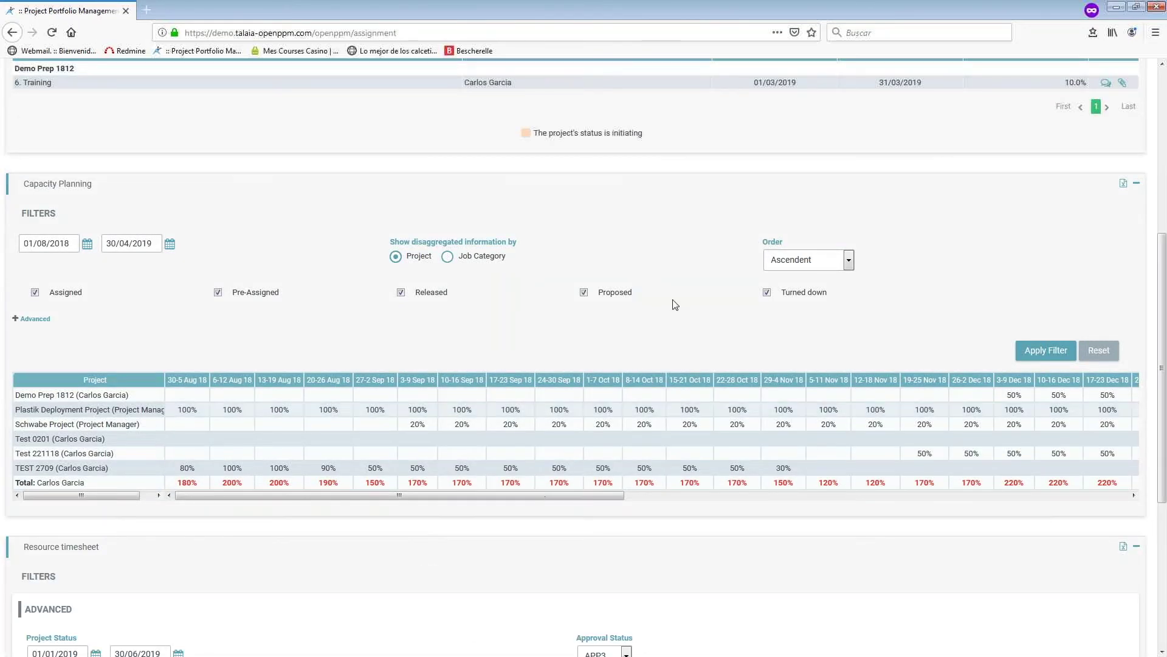
{"action": "scroll", "coordinate": [675, 304], "scroll_direction": "down", "scroll_amount": 5}
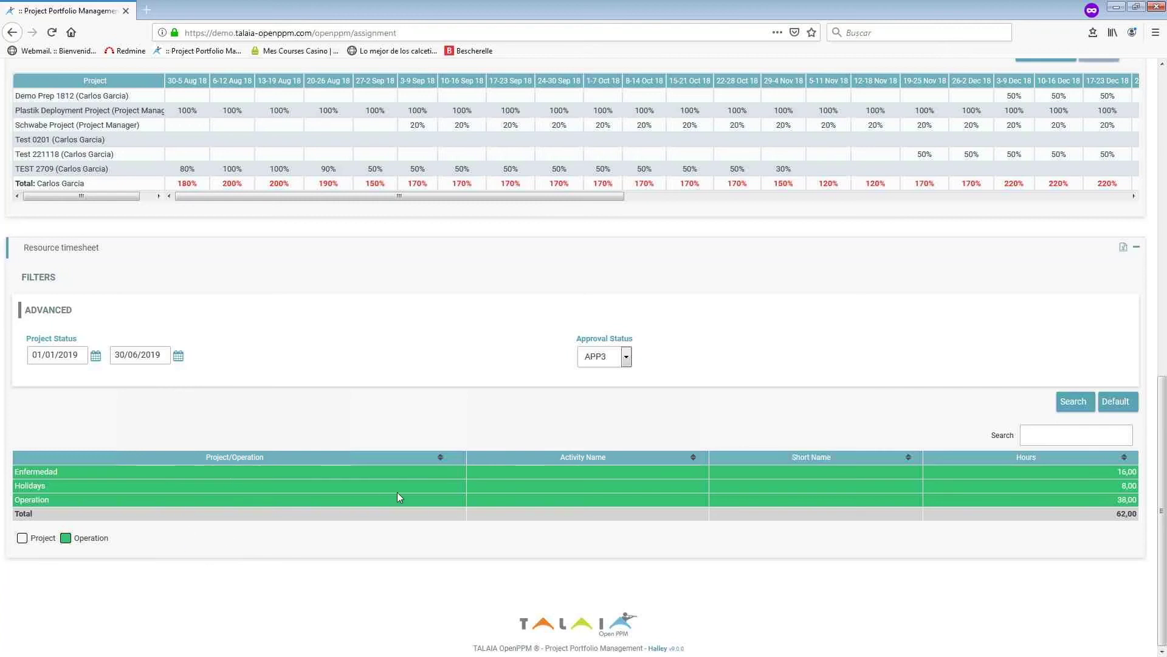
- Open Time Tracking from resource management and select the week 11/03/2019 - 17/03/2019
{"action": "scroll", "coordinate": [407, 490], "scroll_direction": "up", "scroll_amount": 10}
{"action": "left_click", "coordinate": [114, 110]}
{"action": "left_click", "coordinate": [110, 130]}
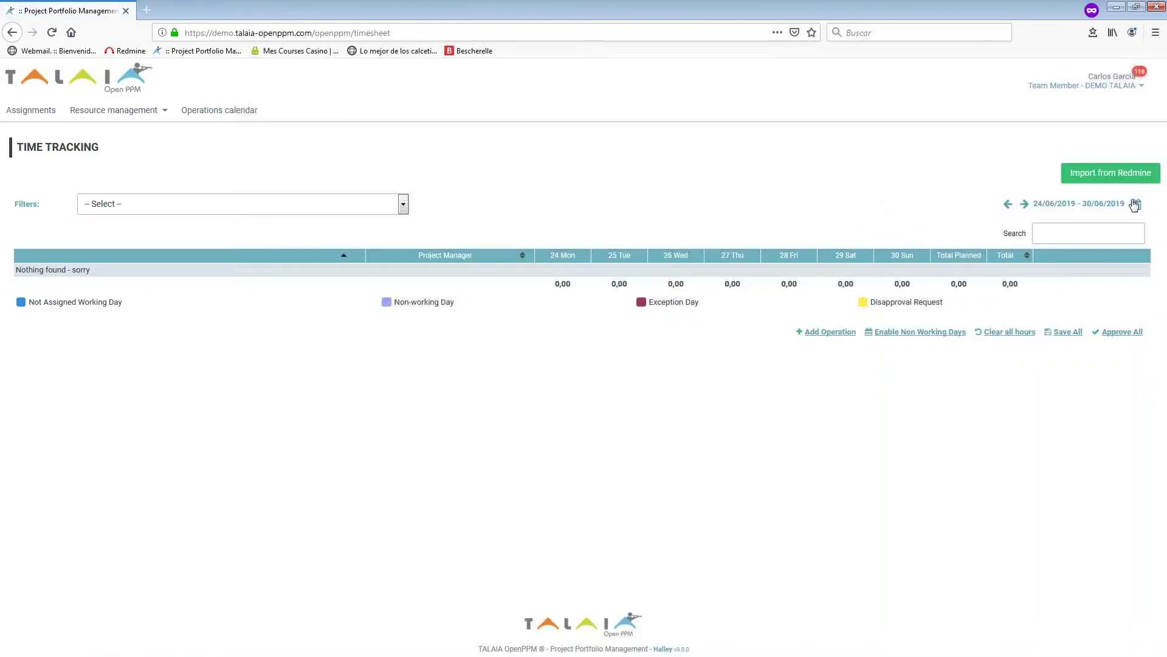
{"action": "left_click", "coordinate": [1135, 204]}
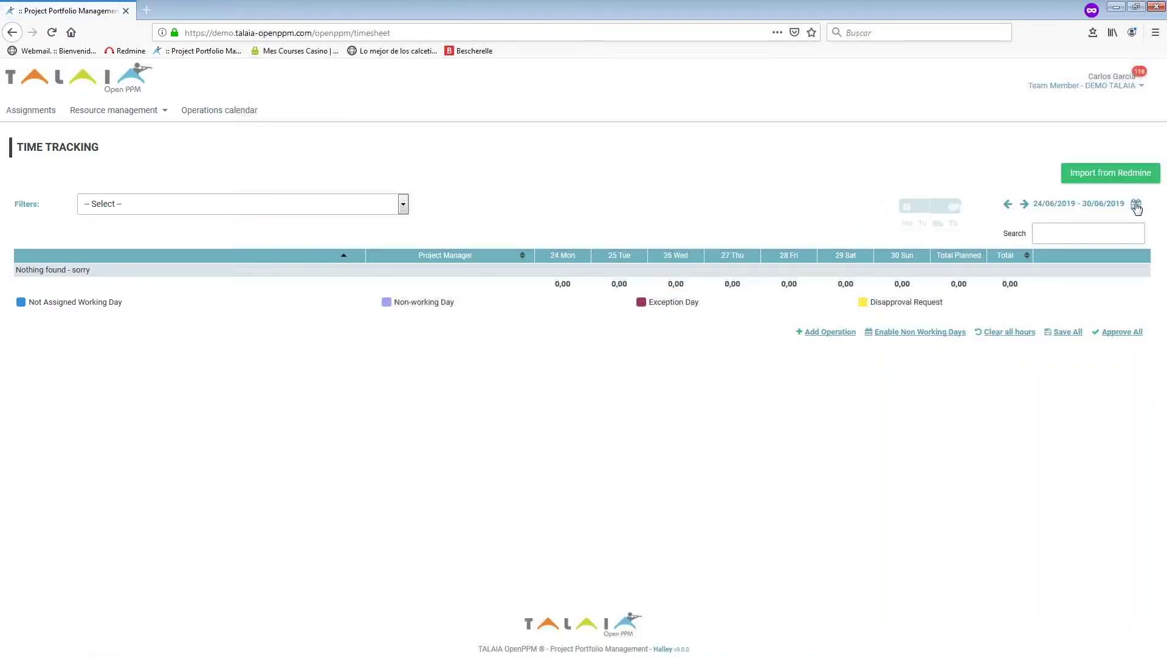
{"action": "left_click", "coordinate": [957, 208]}
{"action": "left_click", "coordinate": [946, 265]}
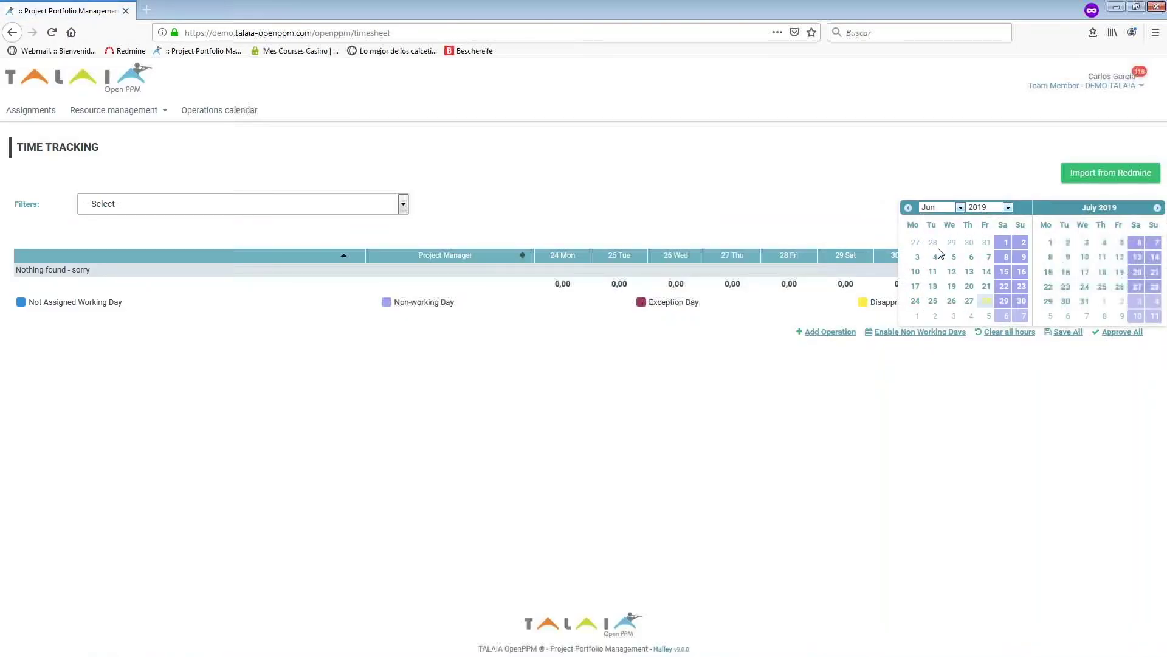
{"action": "left_click", "coordinate": [915, 271]}
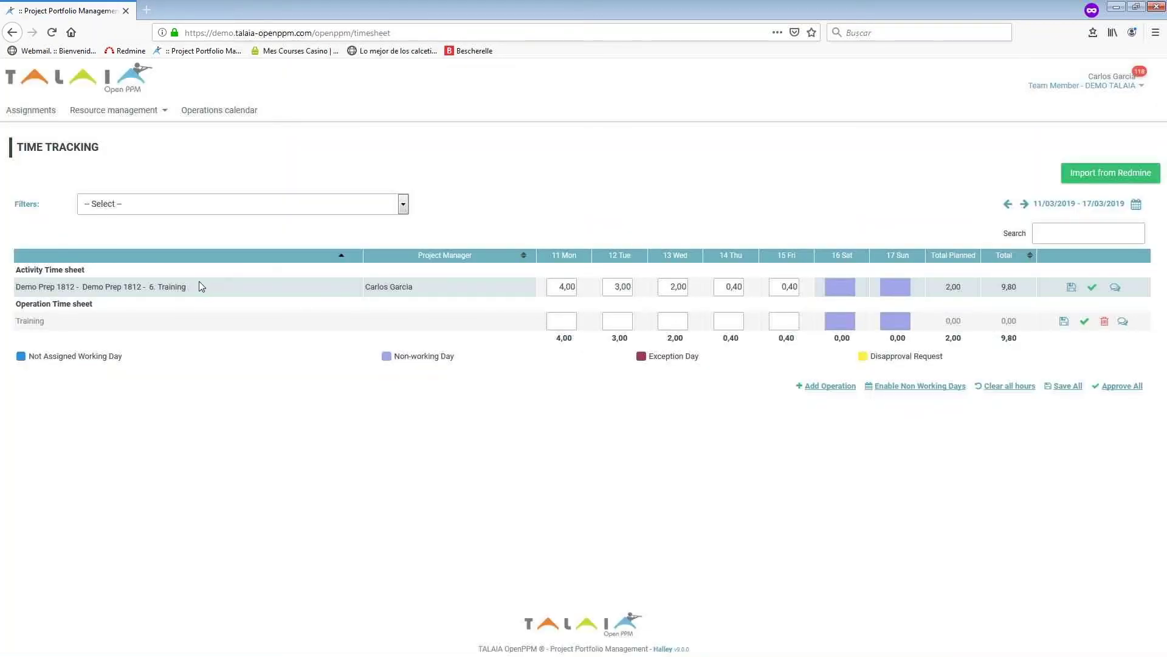
- Set the hours for Monday 11 to 6 on the Demo Prep 1812 Training activity
{"action": "left_click", "coordinate": [569, 286]}
{"action": "key", "text": "ctrl+a"}
{"action": "type", "text": "6"}
{"action": "left_click", "coordinate": [585, 373]}
- Minimize the Firefox window and go from the PMO's Reports page to the Projects section
{"action": "left_click", "coordinate": [1116, 7]}
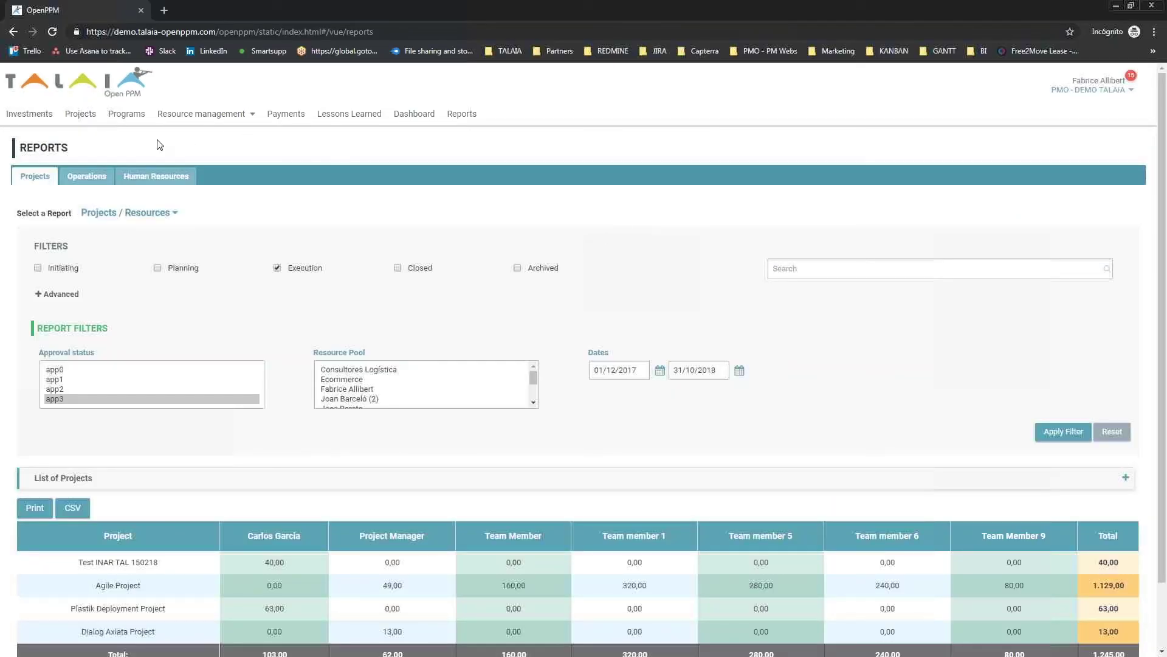
{"action": "left_click", "coordinate": [77, 115]}
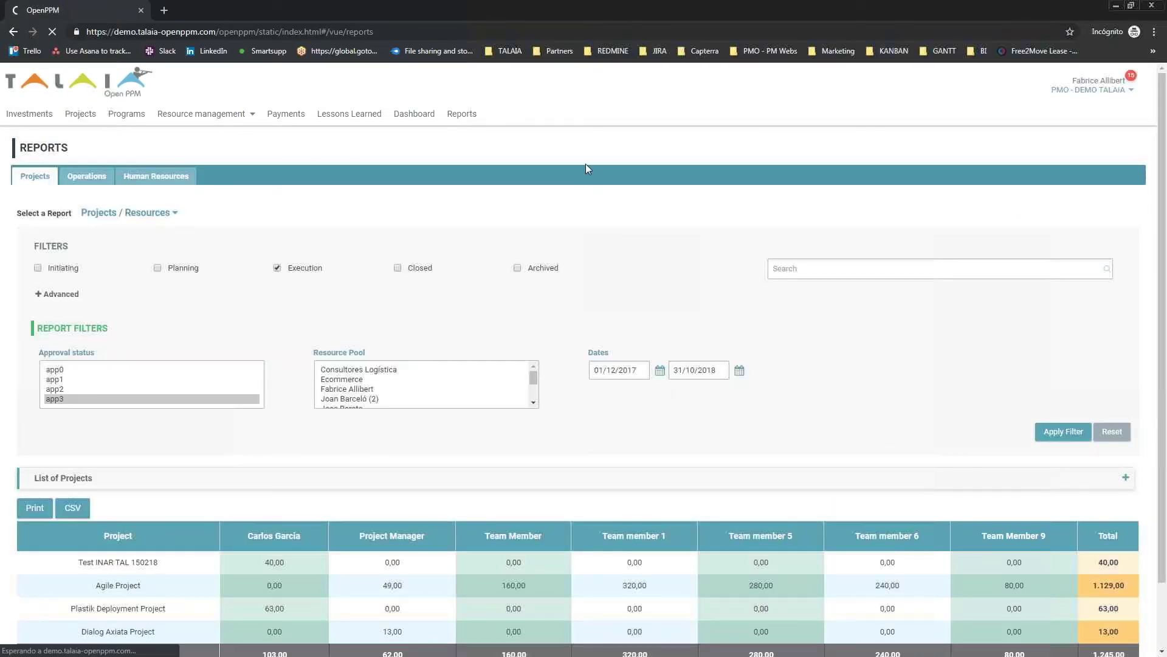